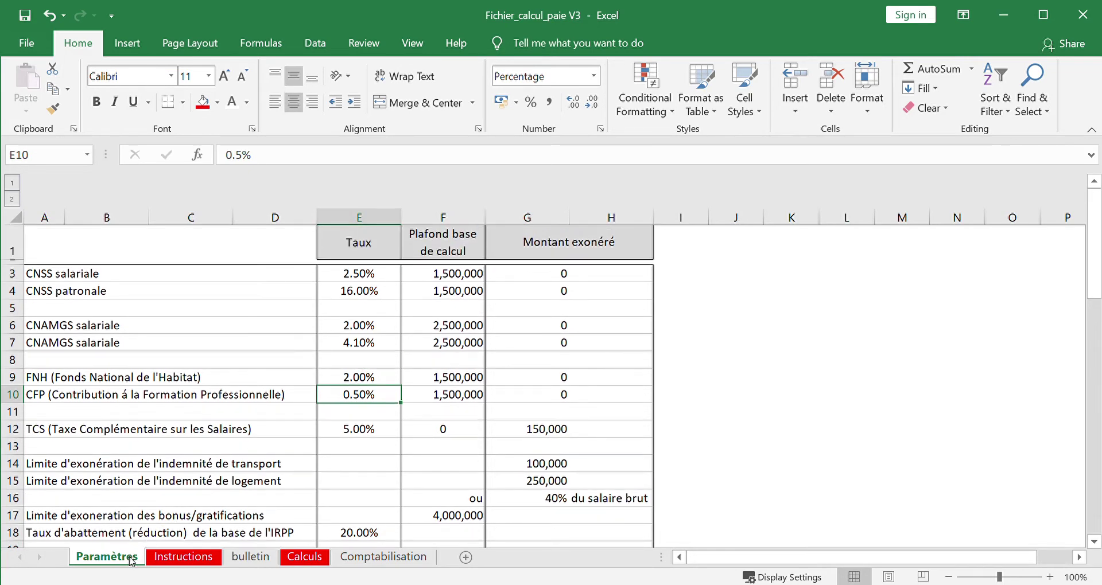
# - Browse the Instructions, bulletin, Calculs and Comptabilisation sheets, then return to Paramètres
pyautogui.click(182, 560)
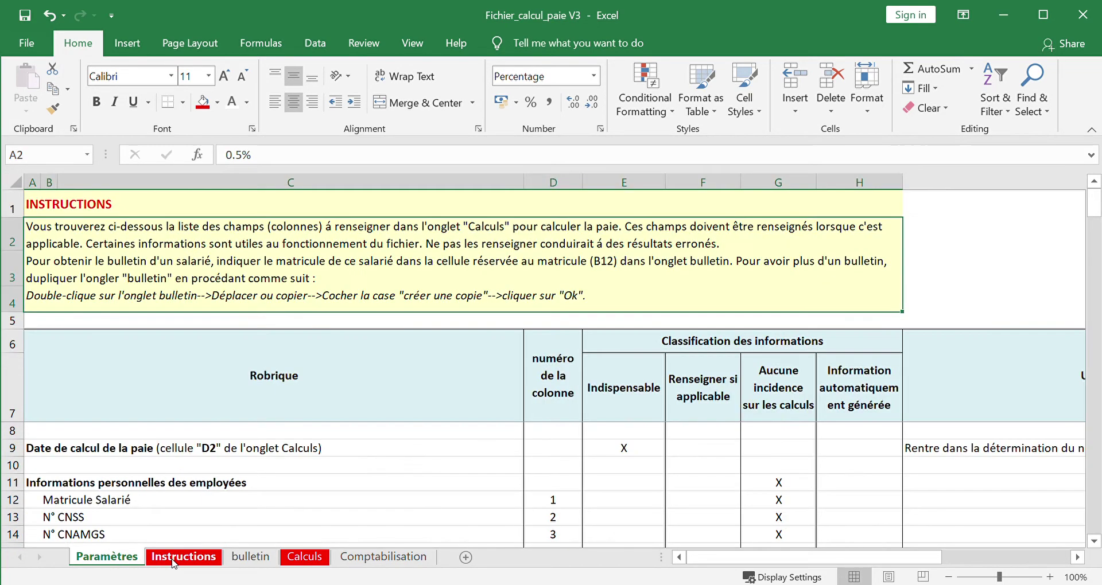
pyautogui.click(251, 558)
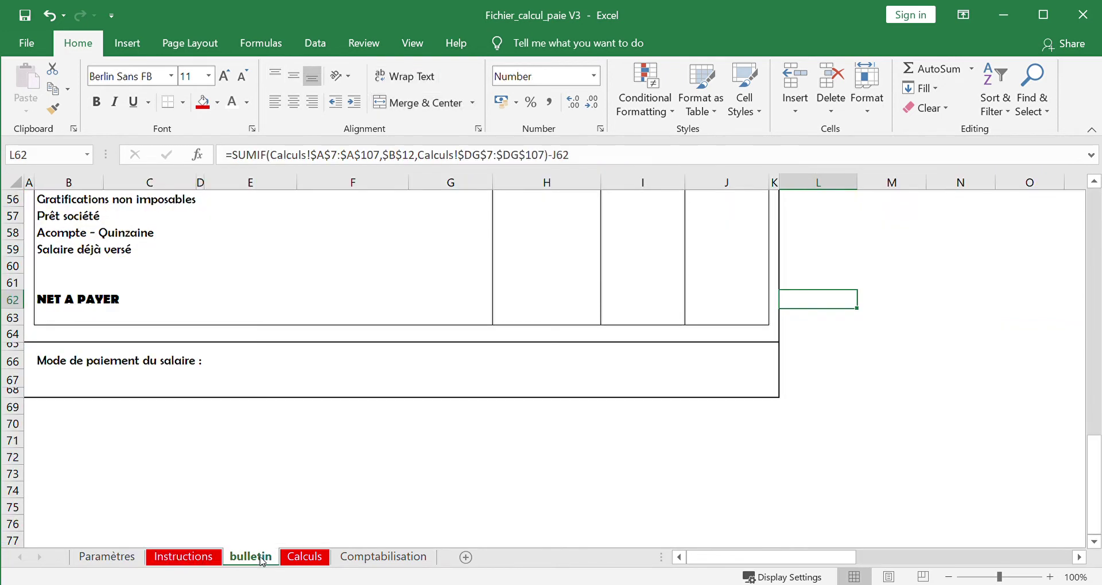
pyautogui.click(316, 560)
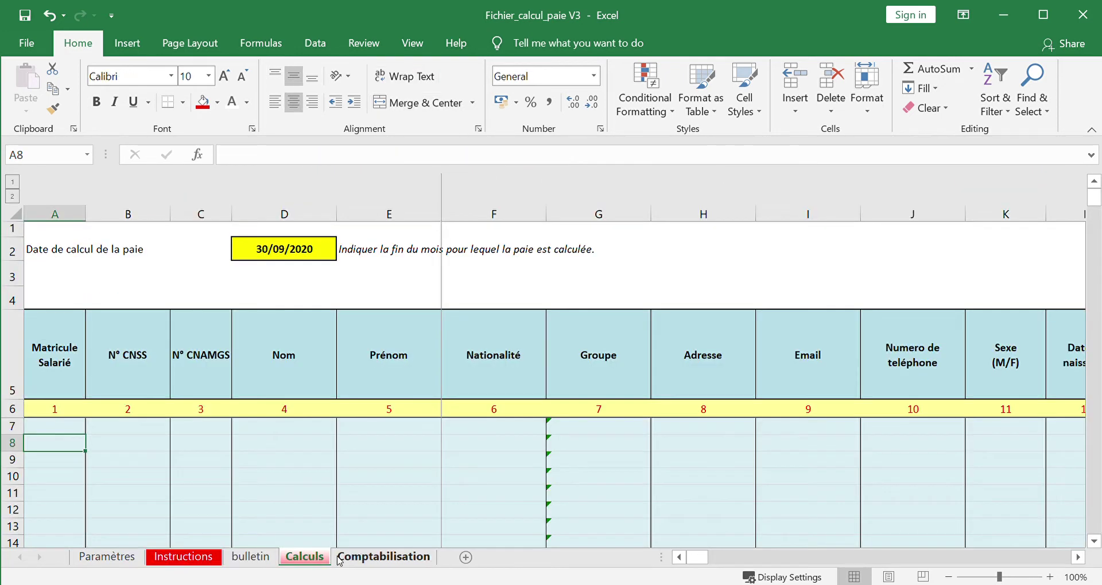
pyautogui.click(359, 559)
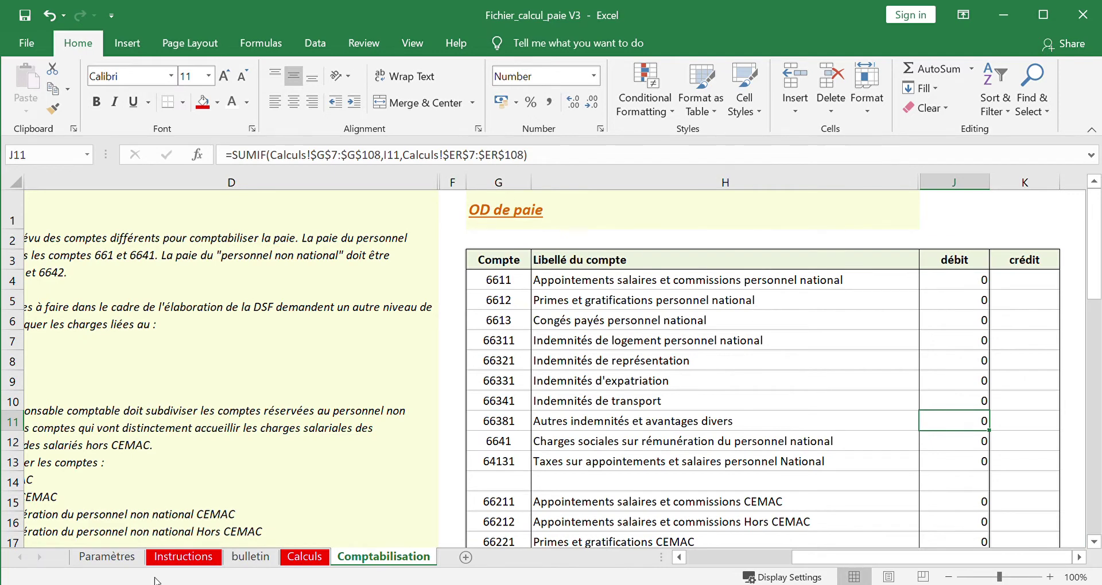
pyautogui.click(110, 558)
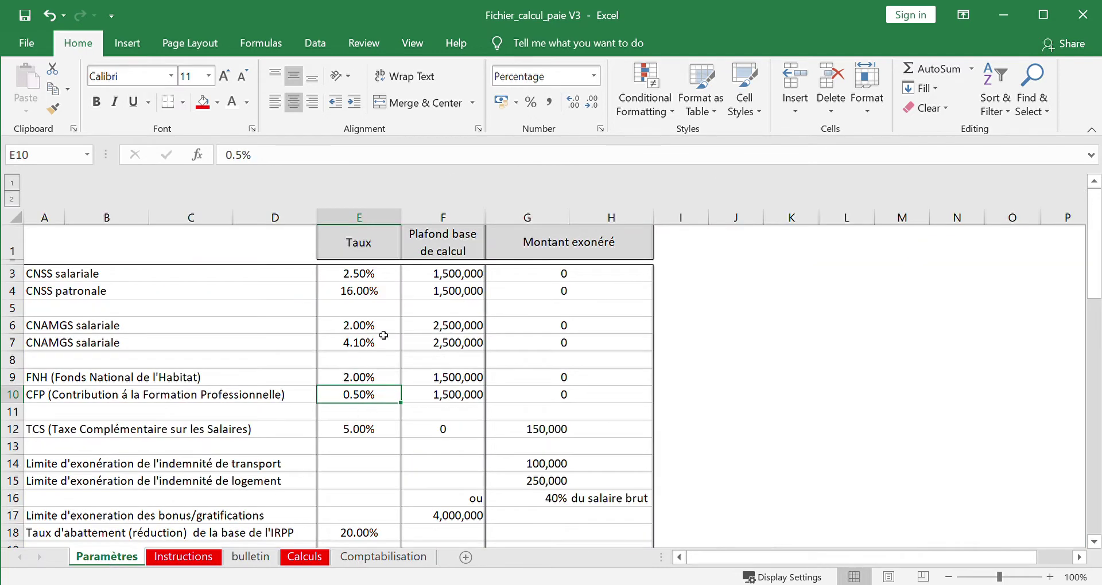
# - Check the total of the Paramètres rates E3:E12 and the CNSS patronale ceiling in F4
pyautogui.click(372, 275)
pyautogui.moveTo(372, 275); pyautogui.dragTo(356, 430)
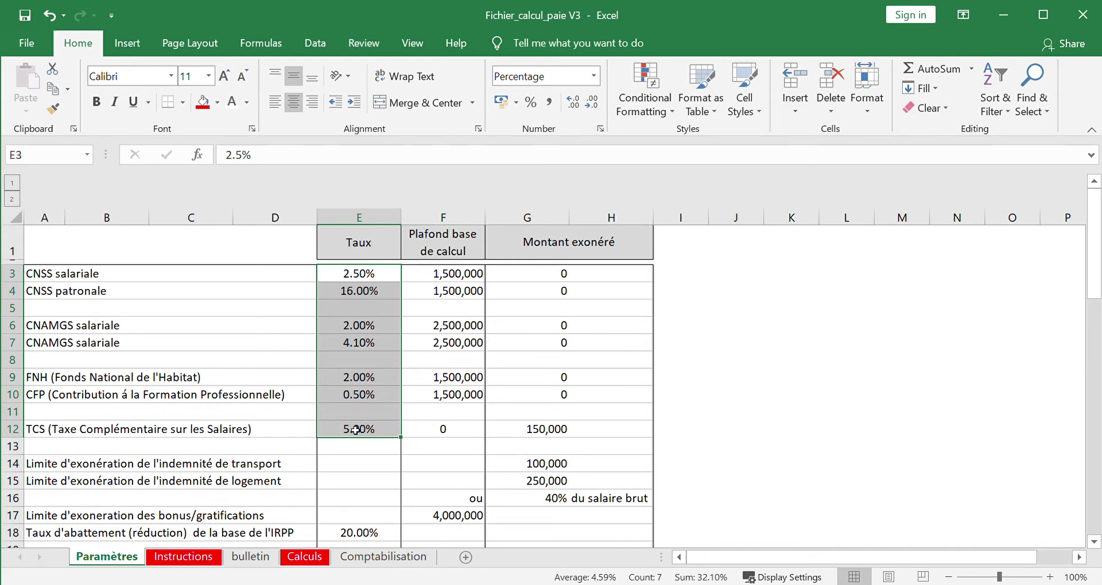
pyautogui.click(449, 293)
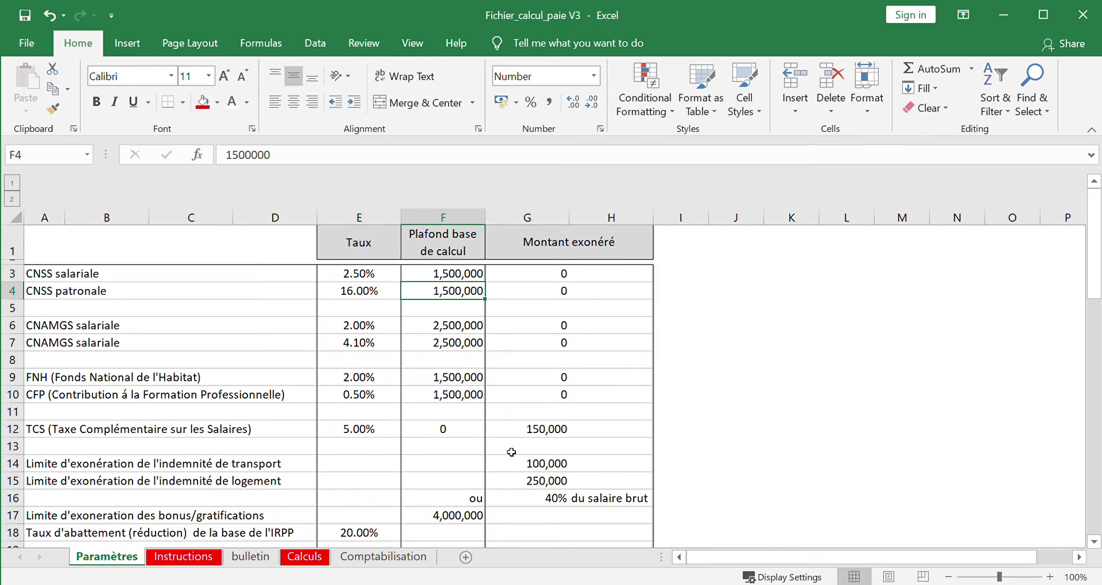
# - Look over the Instructions sheet around its title and column B
pyautogui.click(184, 557)
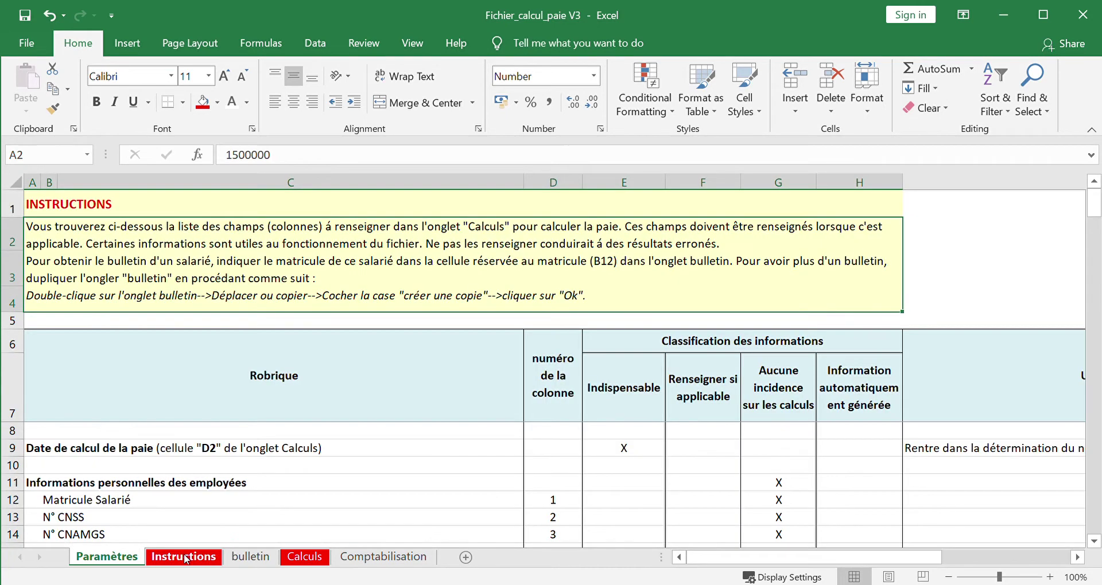
pyautogui.click(404, 390)
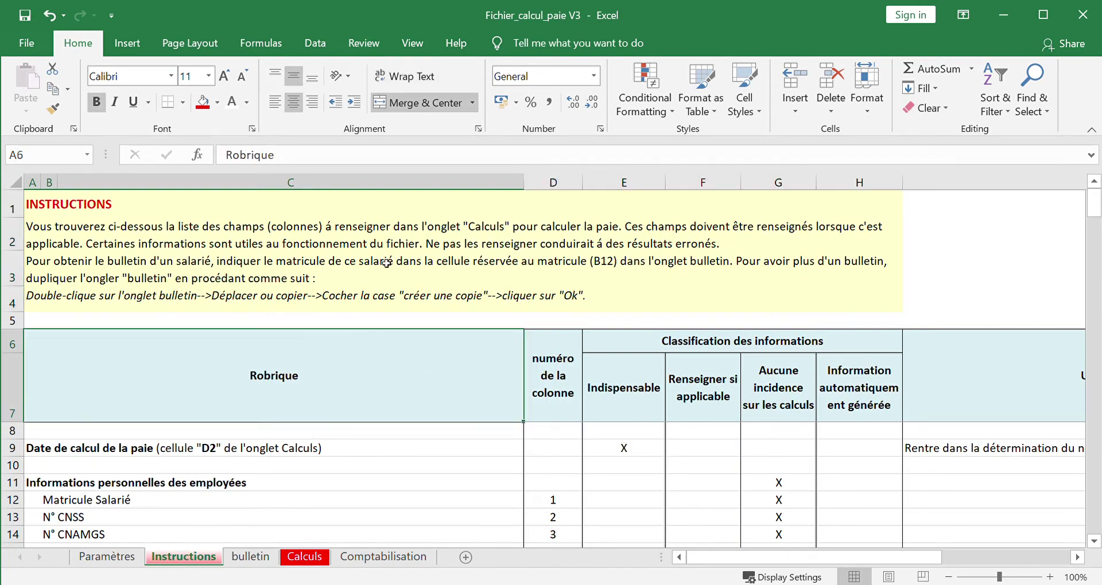
pyautogui.click(315, 200)
pyautogui.press('Left')
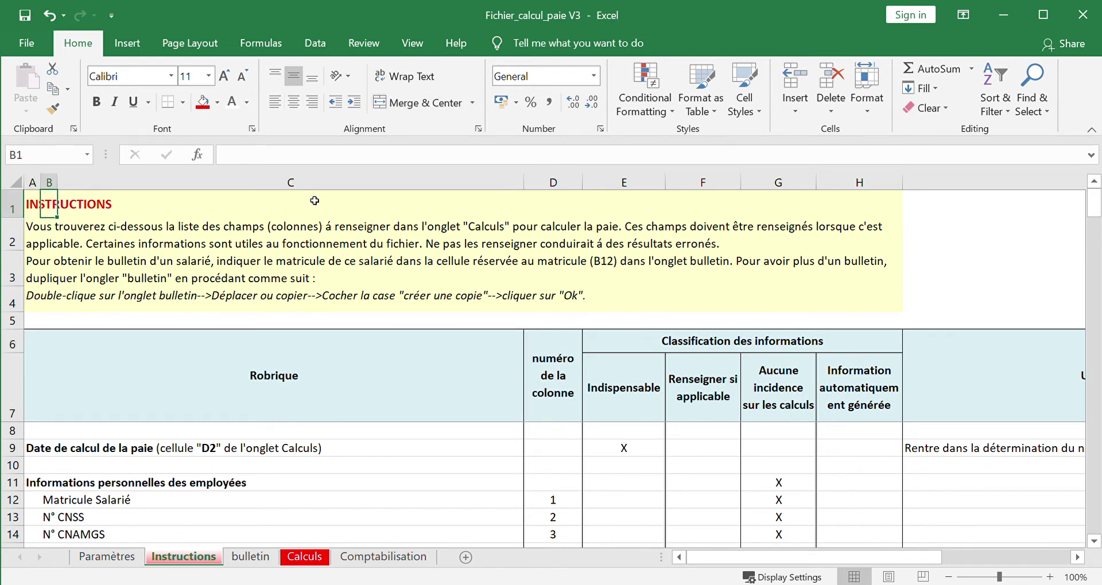
pyautogui.press('Down')
pyautogui.press('Down')
pyautogui.press('Down')
pyautogui.press('Down')
pyautogui.press('Down')
pyautogui.press('Down')
pyautogui.press('Down')
pyautogui.press('Down')
pyautogui.press('Down')
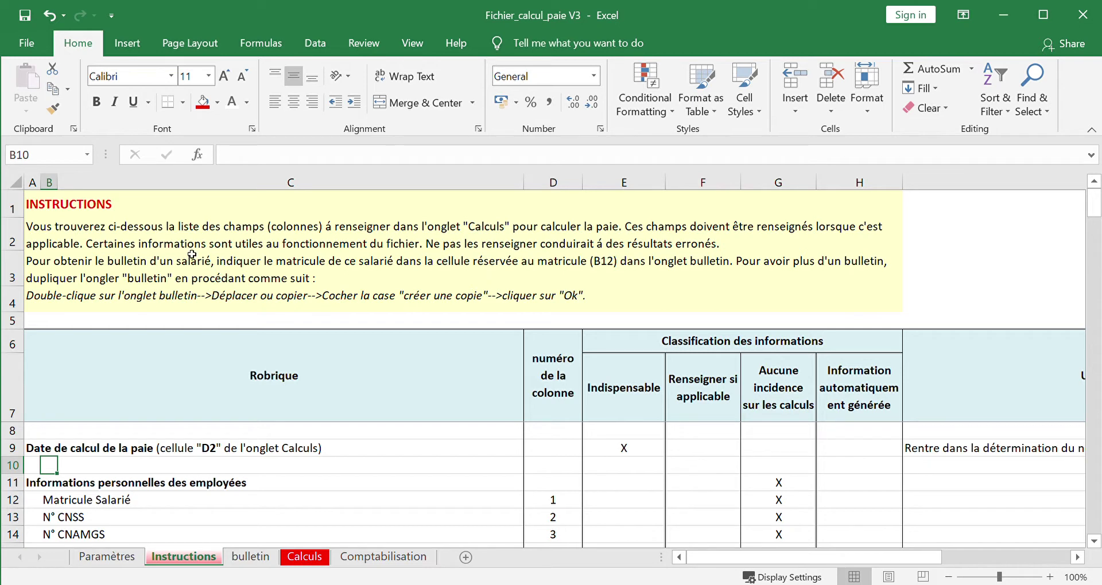
# - Jump back to the header of the bulletin payslip for matricule 1955
pyautogui.click(248, 558)
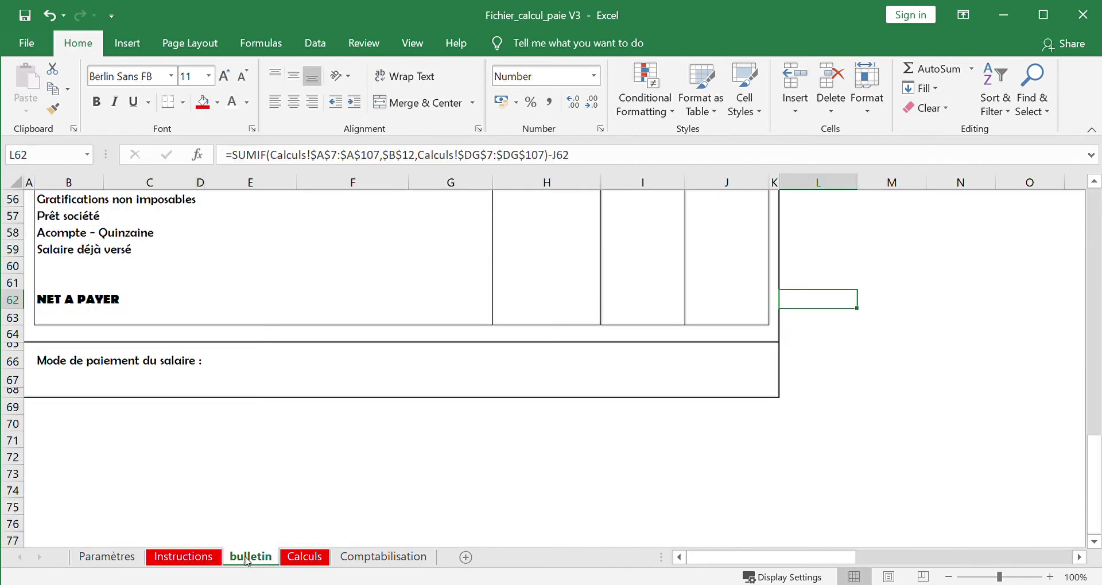
pyautogui.click(328, 452)
pyautogui.hotkey('ctrl', 'Up')
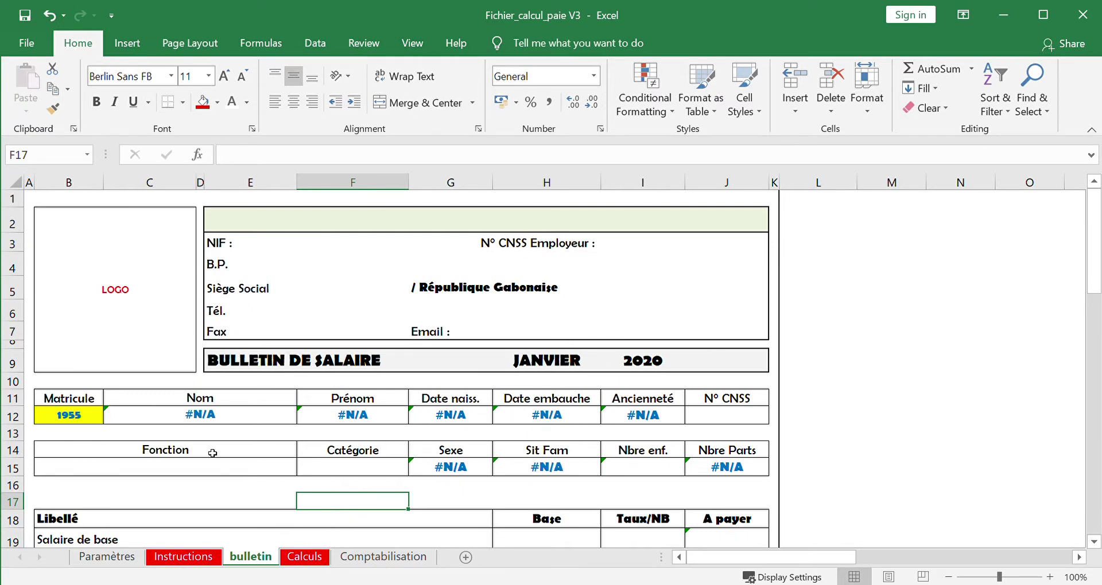
# - Go to cell A8, the first employee row on the Calculs sheet
pyautogui.click(305, 558)
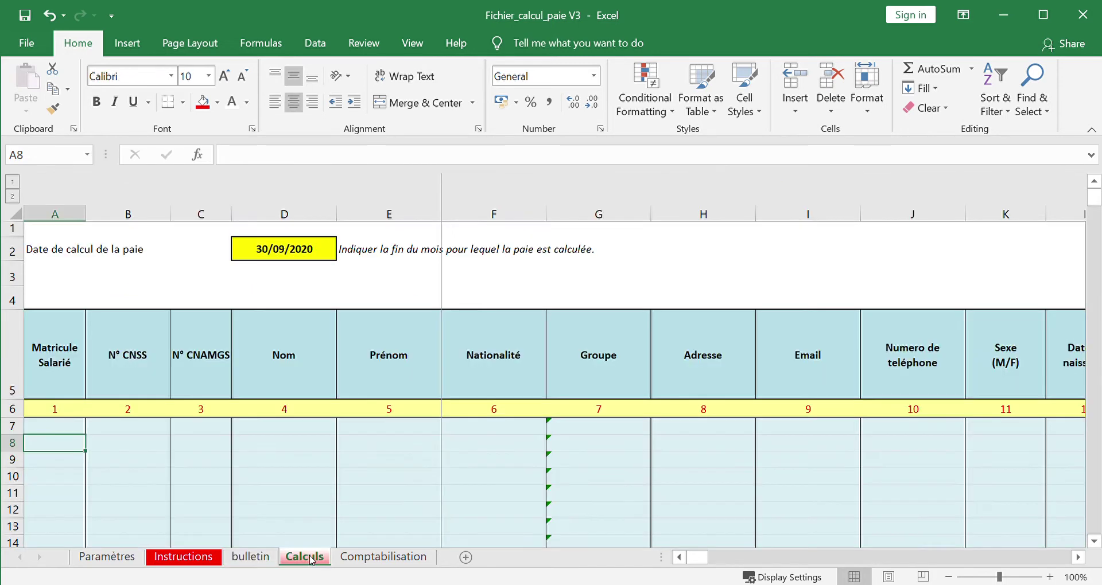
pyautogui.click(393, 367)
pyautogui.press('Down')
pyautogui.press('Down')
pyautogui.press('Left')
pyautogui.press('Left')
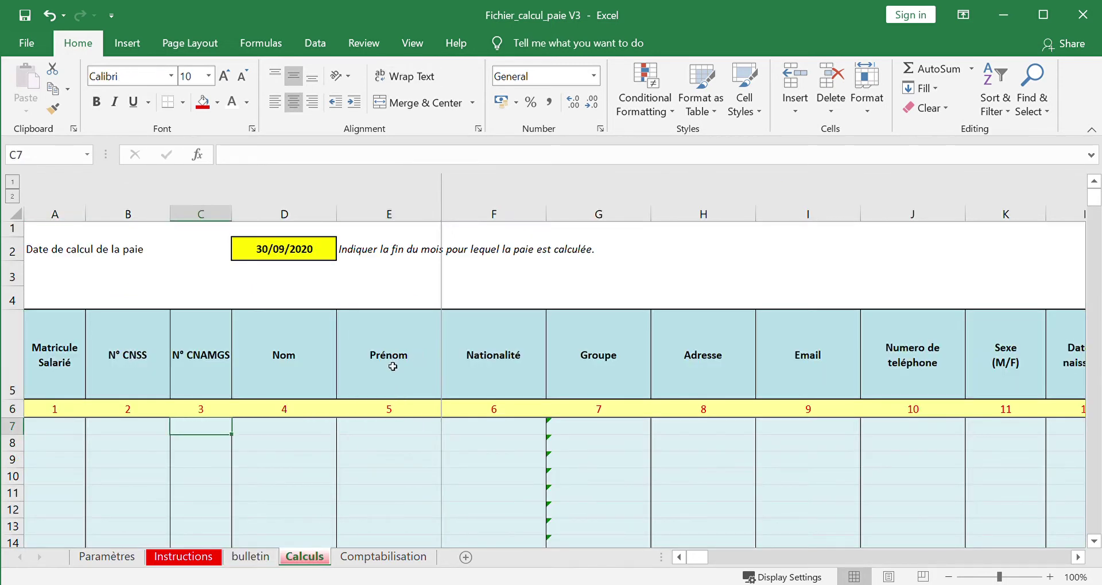
pyautogui.press('Left')
pyautogui.press('Left')
pyautogui.press('Down')
pyautogui.press('Down')
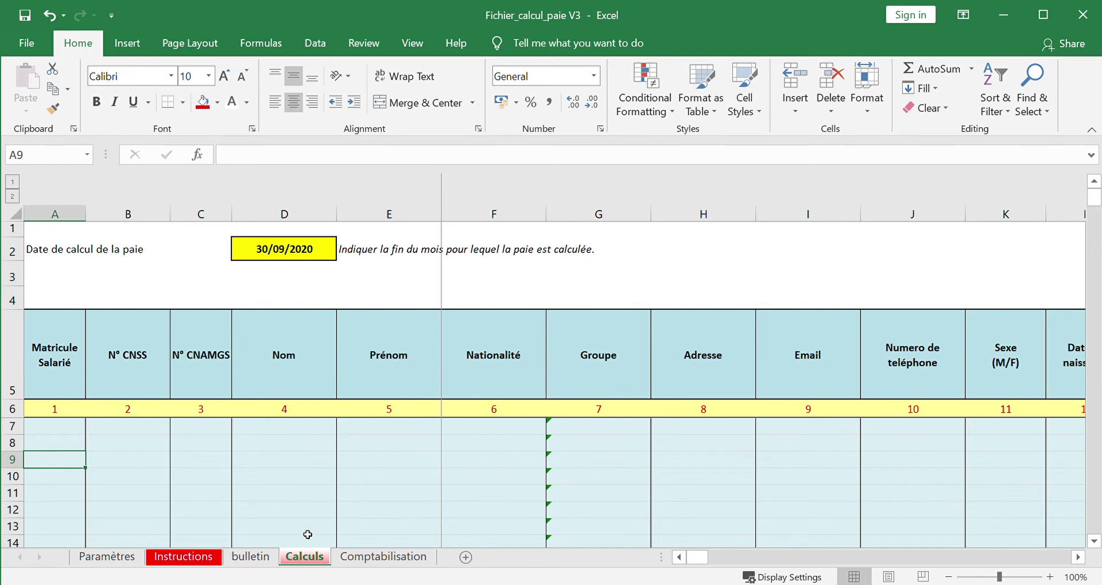
pyautogui.press('Up')
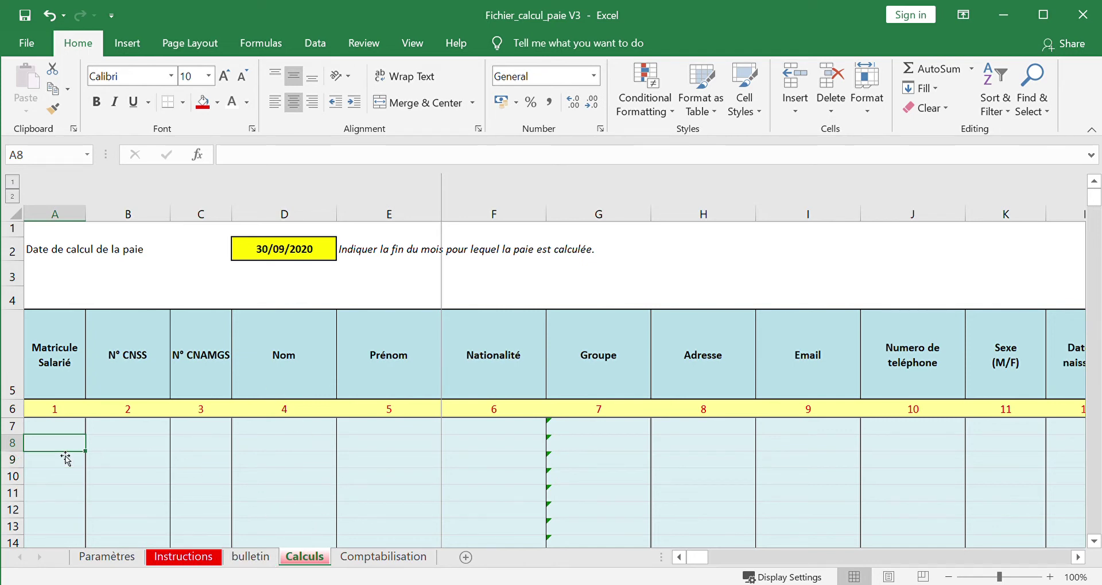
pyautogui.write('1')
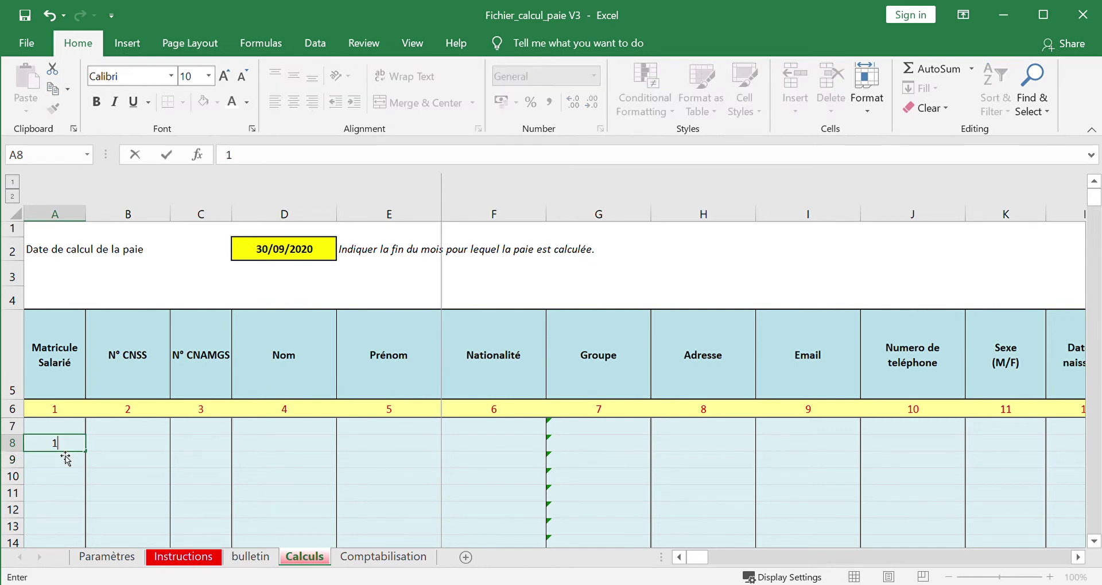
pyautogui.write('955')
pyautogui.press('Tab')
pyautogui.press('Tab')
pyautogui.press('Tab')
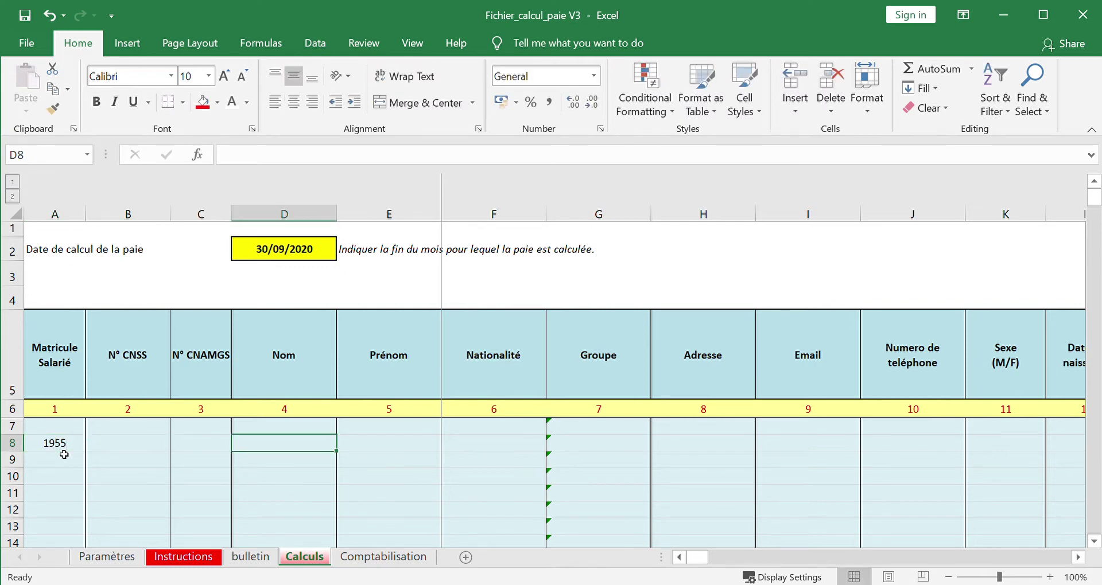
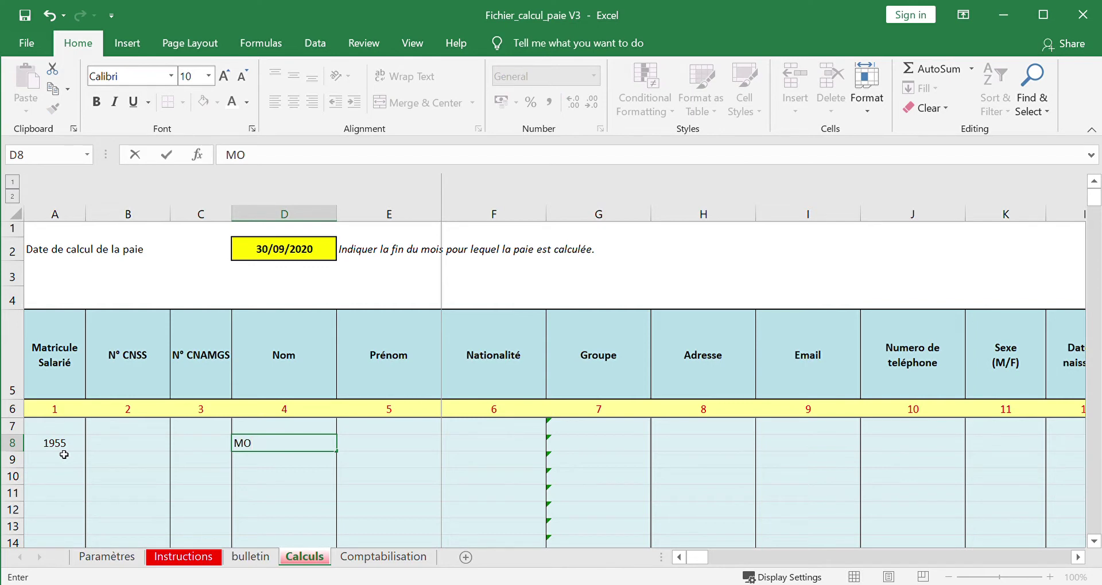
pyautogui.press('Tab')
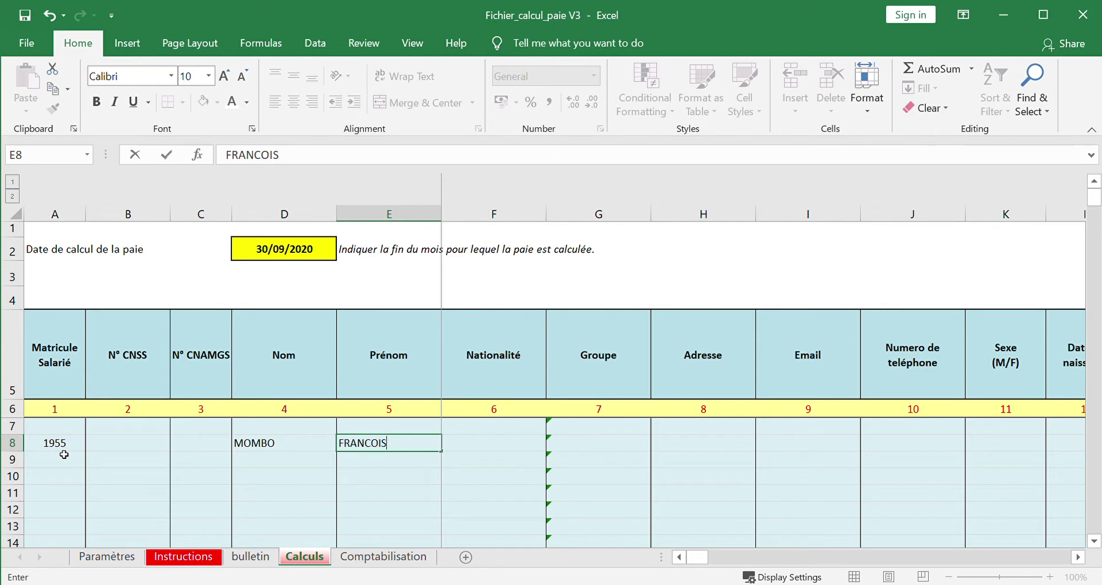
pyautogui.press('Tab')
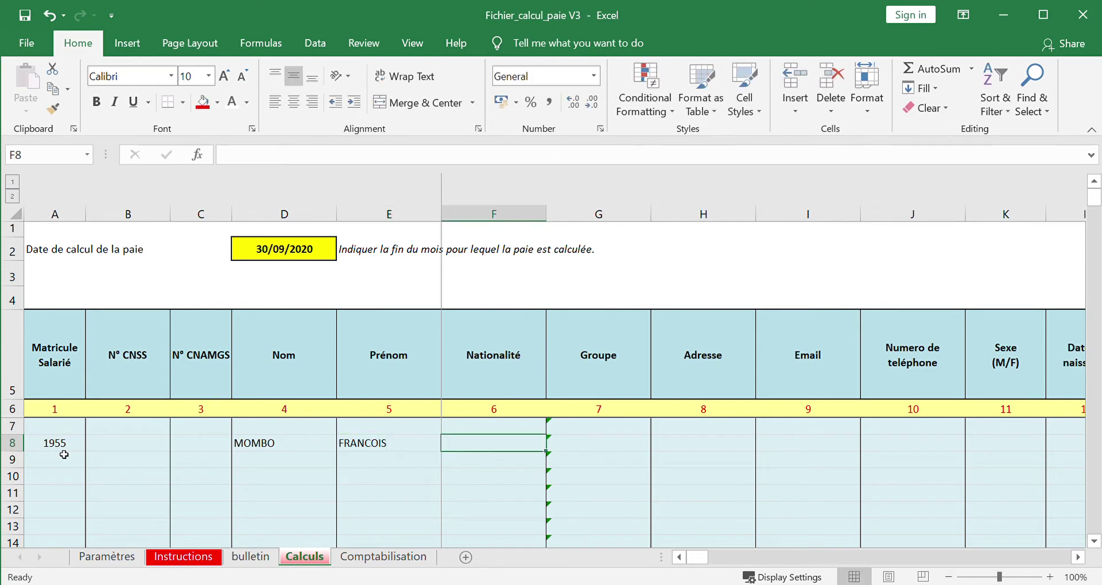
pyautogui.write('Gabon')
pyautogui.write('sie')
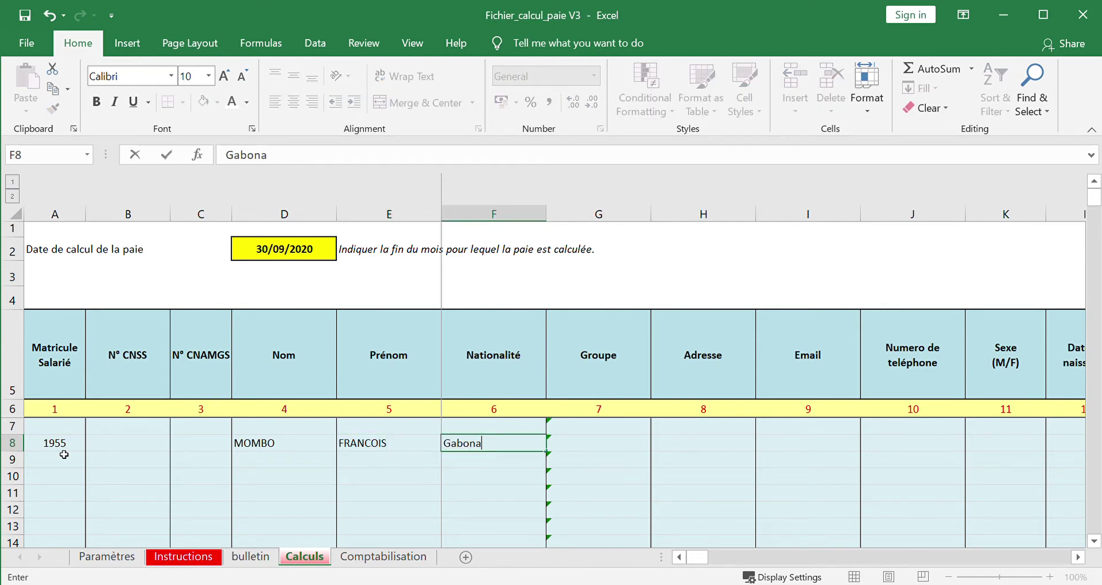
pyautogui.write('ise')
pyautogui.press('Tab')
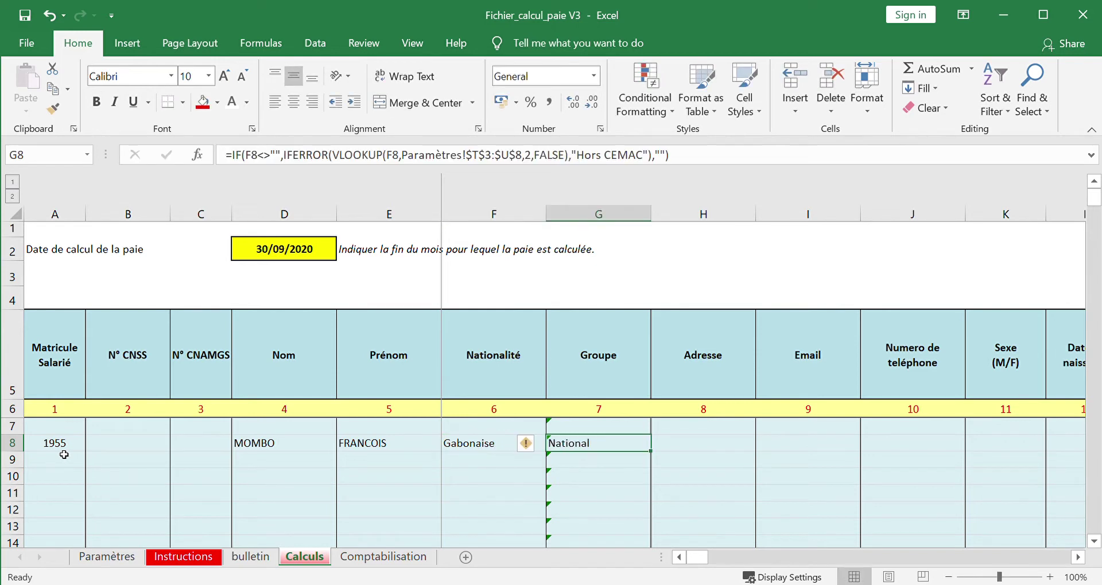
# - Verify the nationality in F8 and the Groupe formula in G8 showing National
pyautogui.press('Left')
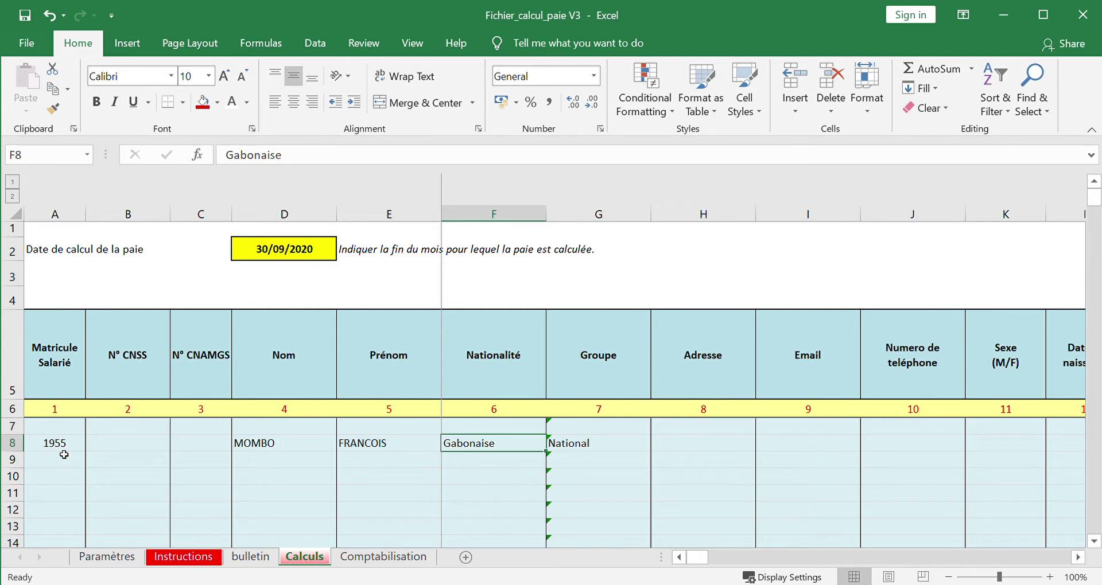
pyautogui.press('Right')
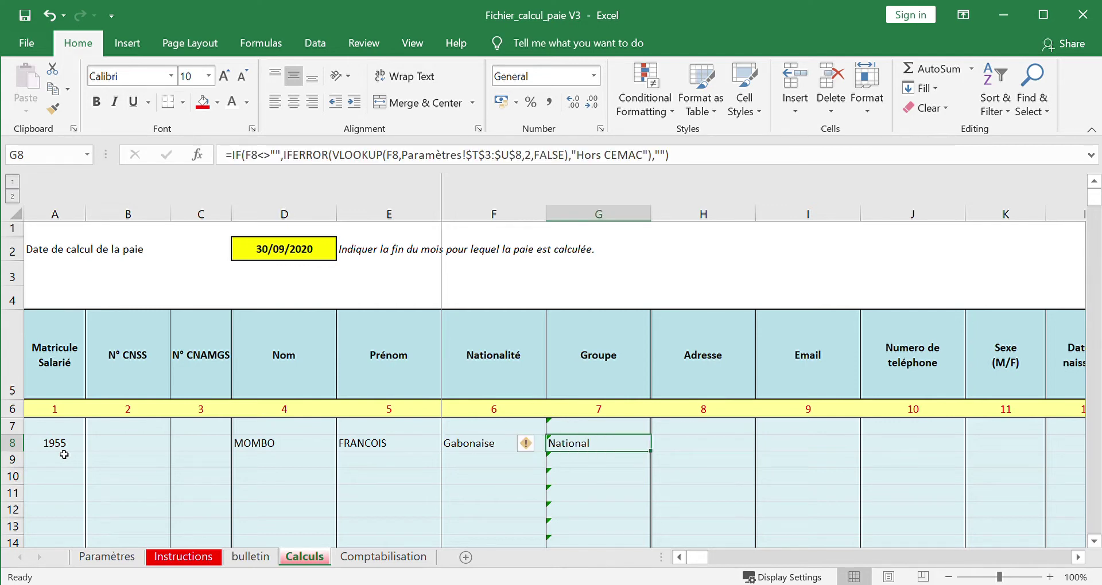
pyautogui.press('Right')
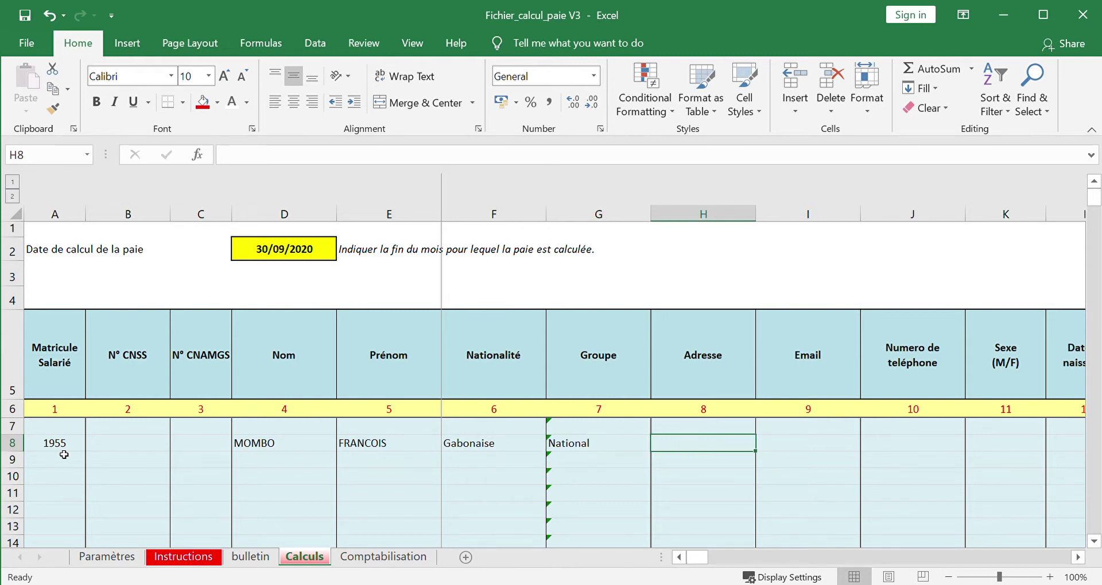
# - Enter 03/05/2017 as the hire date in M8, giving 3.41 years' seniority
pyautogui.press('Right')
pyautogui.press('Right')
pyautogui.press('Right')
pyautogui.press('Right')
pyautogui.press('Right')
pyautogui.press('Right')
pyautogui.press('Right')
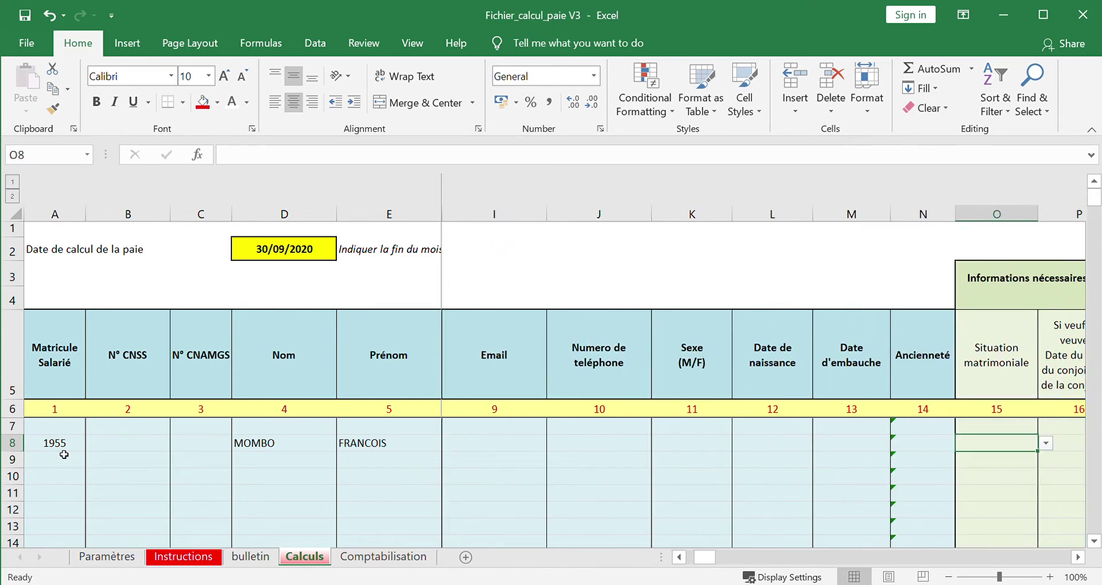
pyautogui.press('Left')
pyautogui.press('Left')
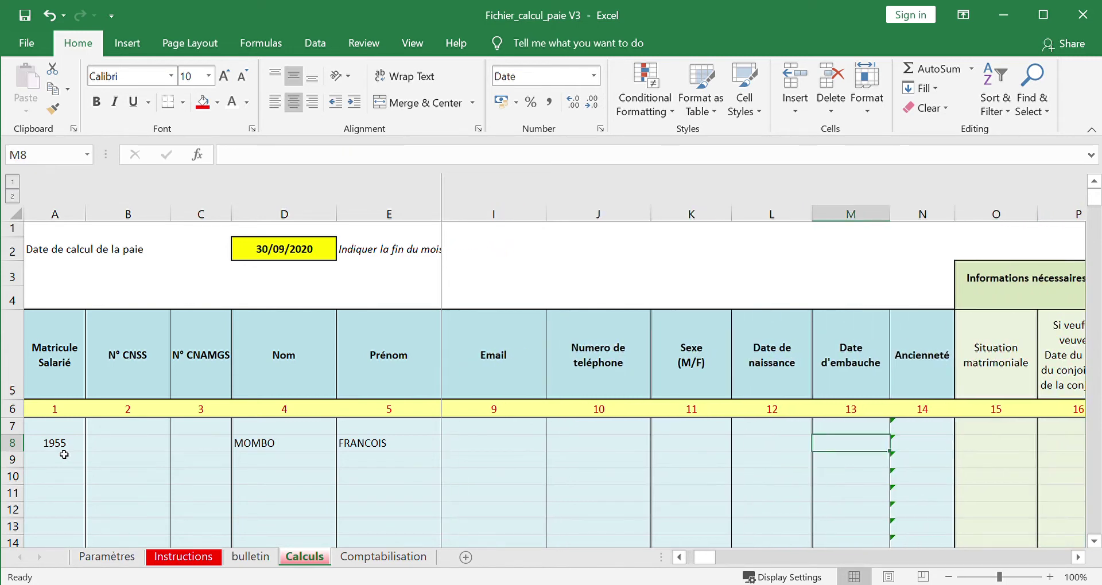
pyautogui.write('03/0')
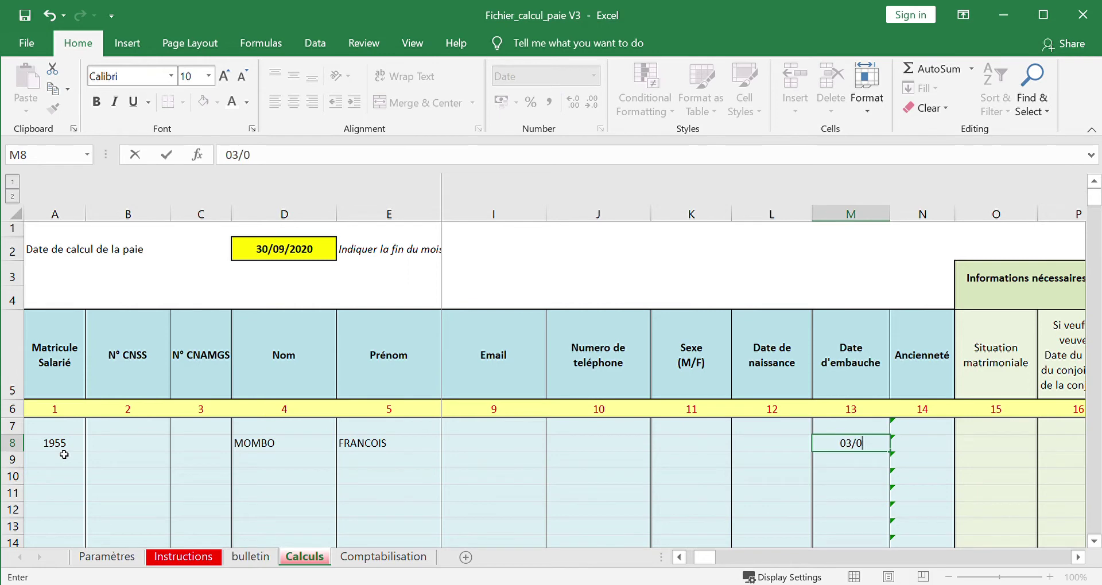
pyautogui.write('5/2018')
pyautogui.press('BackSpace')
pyautogui.write('7')
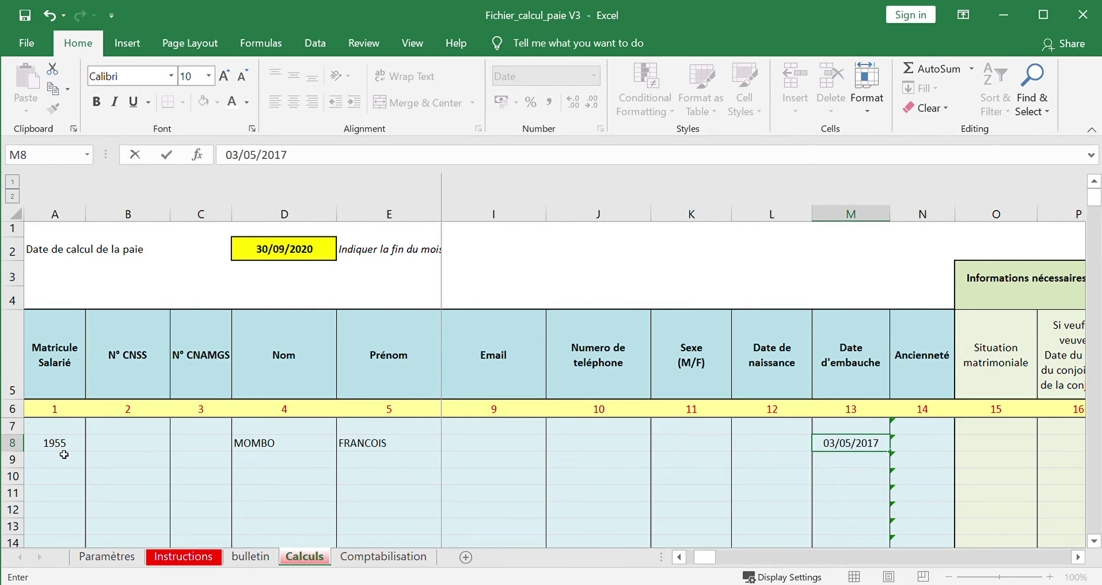
pyautogui.press('Tab')
pyautogui.press('Tab')
pyautogui.press('Tab')
pyautogui.press('Tab')
pyautogui.press('Tab')
pyautogui.press('Tab')
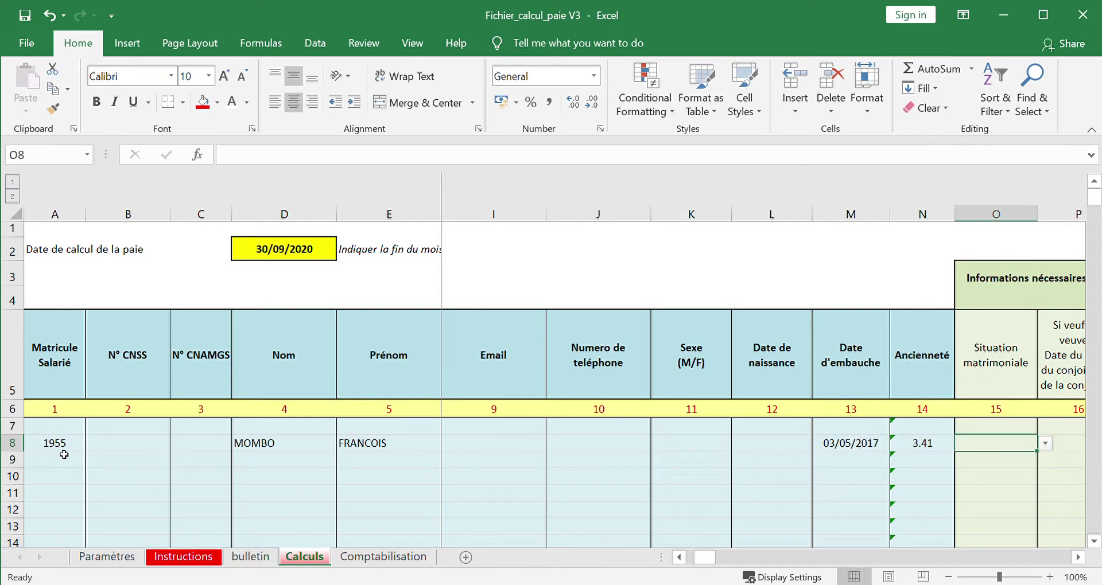
pyautogui.hotkey('shift', 'Tab')
pyautogui.hotkey('shift', 'Tab')
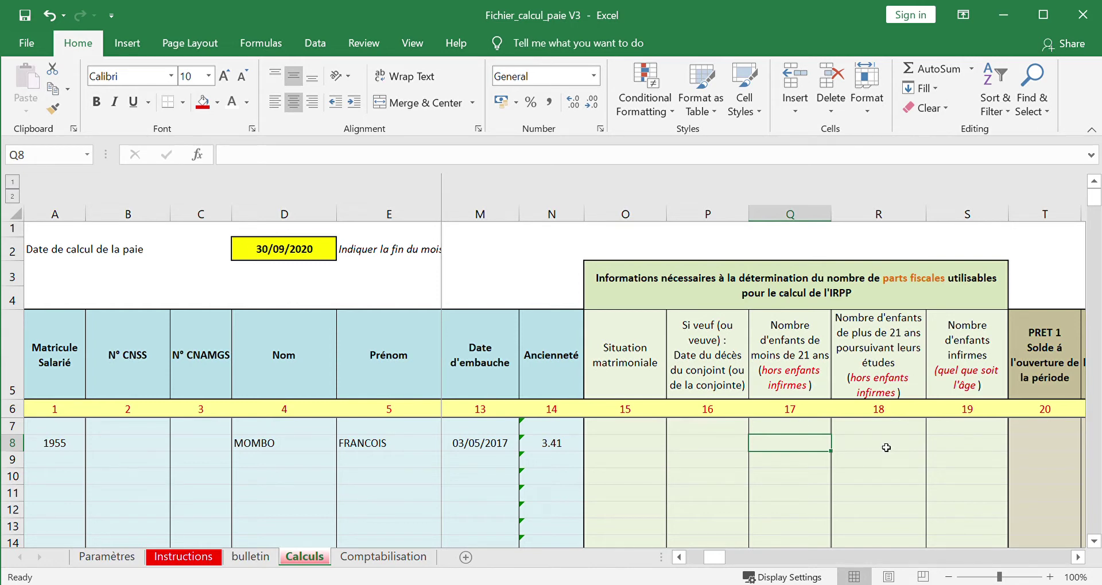
# - Choose Marié as the marital status in O8
pyautogui.click(637, 443)
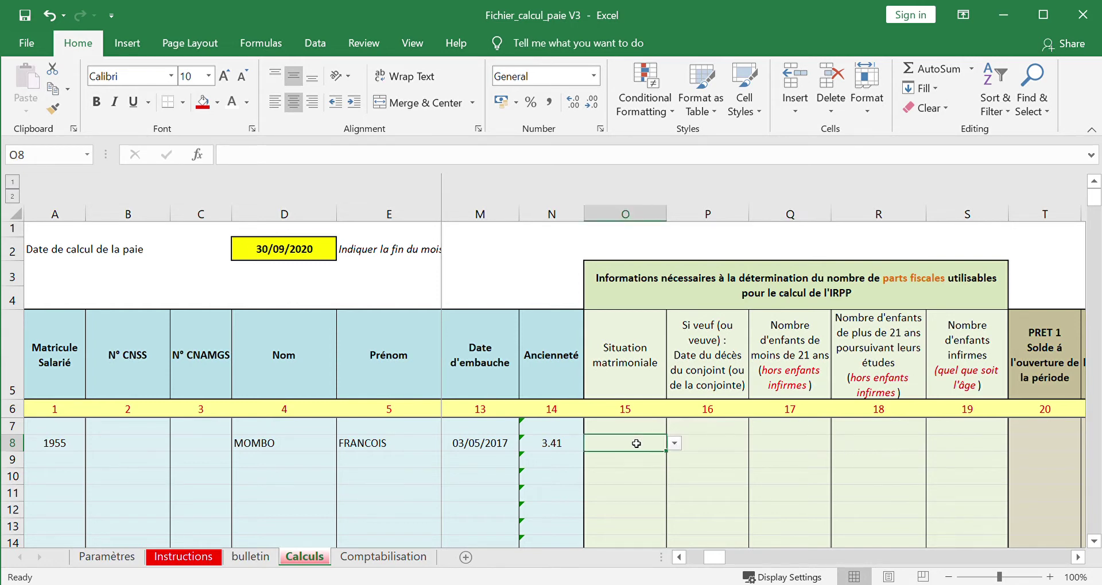
pyautogui.click(674, 443)
pyautogui.click(622, 462)
# - Enter 2 children under 21 and 1 older child still studying in Q8 and R8
pyautogui.click(785, 446)
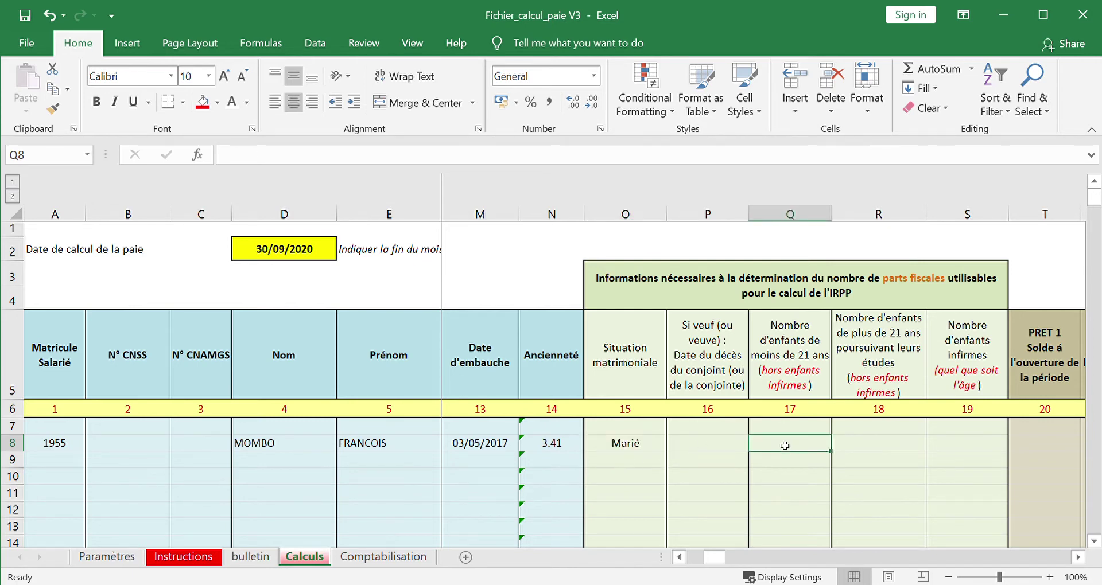
pyautogui.write('2')
pyautogui.click(874, 454)
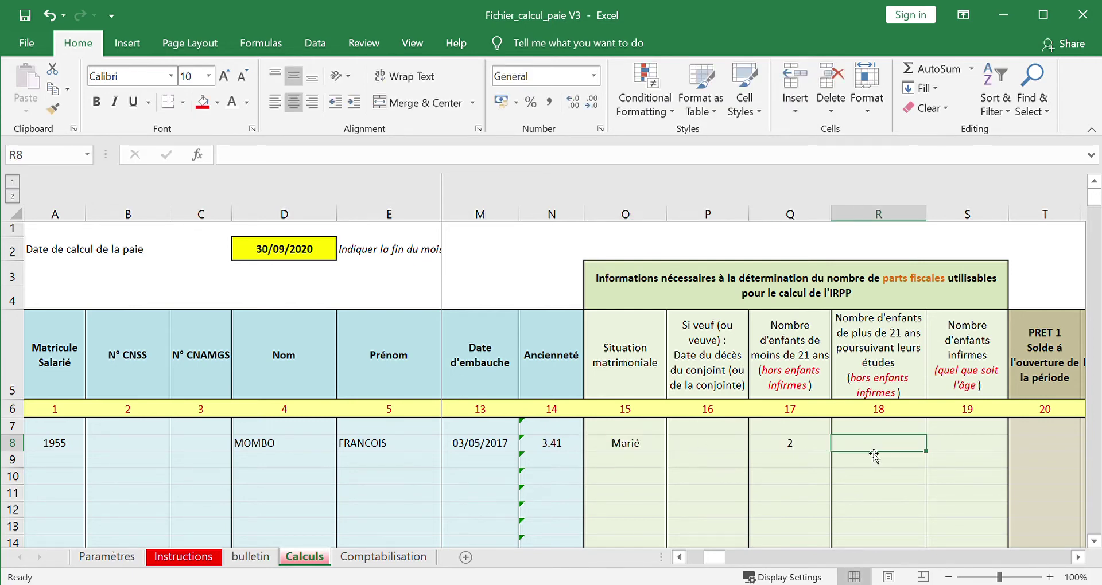
pyautogui.write('1')
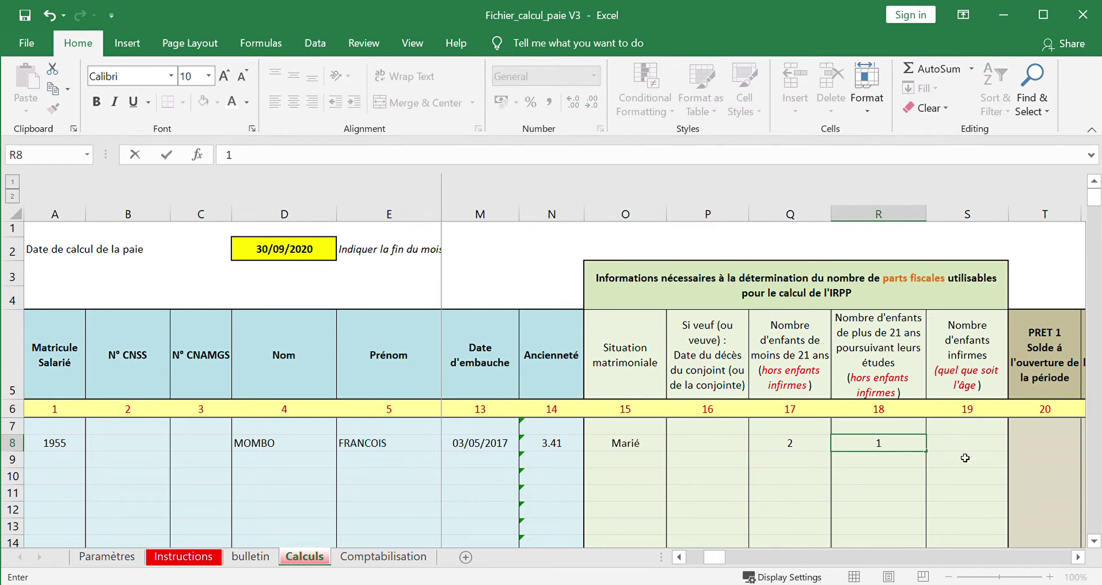
pyautogui.click(965, 451)
pyautogui.press('Right')
pyautogui.press('Right')
pyautogui.press('Right')
pyautogui.press('Right')
pyautogui.press('Right')
pyautogui.press('Right')
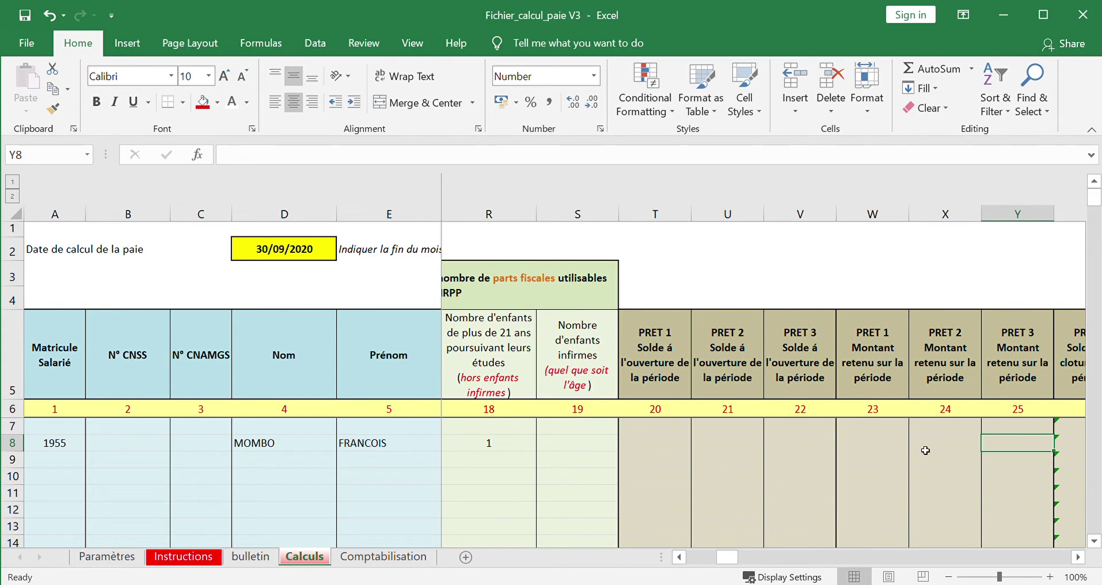
pyautogui.press('Right')
pyautogui.press('Right')
pyautogui.press('Right')
pyautogui.press('Right')
pyautogui.press('Right')
pyautogui.press('Right')
pyautogui.press('Right')
pyautogui.press('Right')
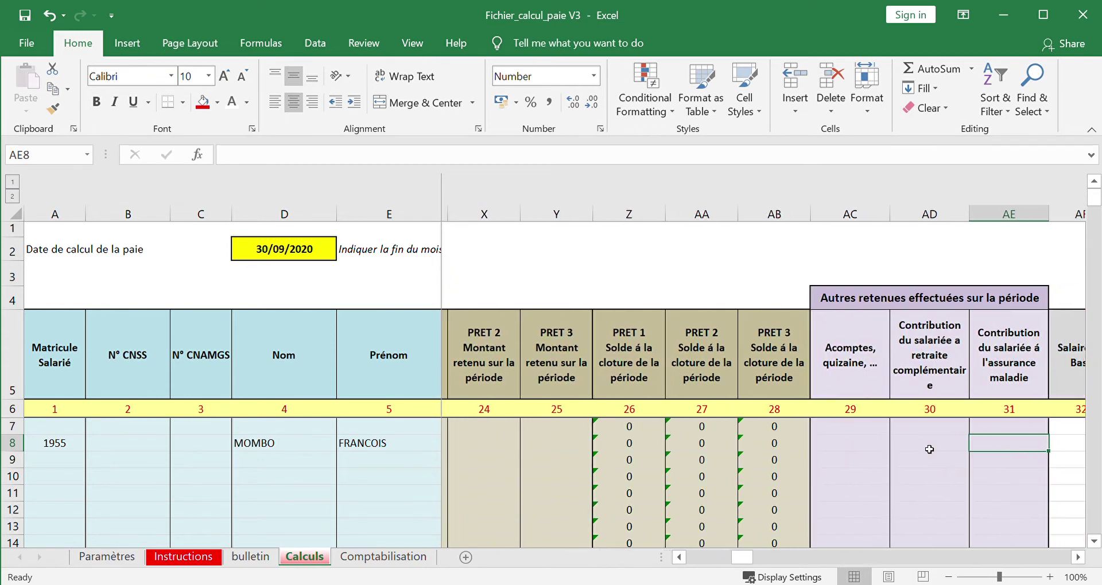
pyautogui.press('Left')
pyautogui.press('Left')
pyautogui.press('Left')
pyautogui.press('Left')
pyautogui.press('Left')
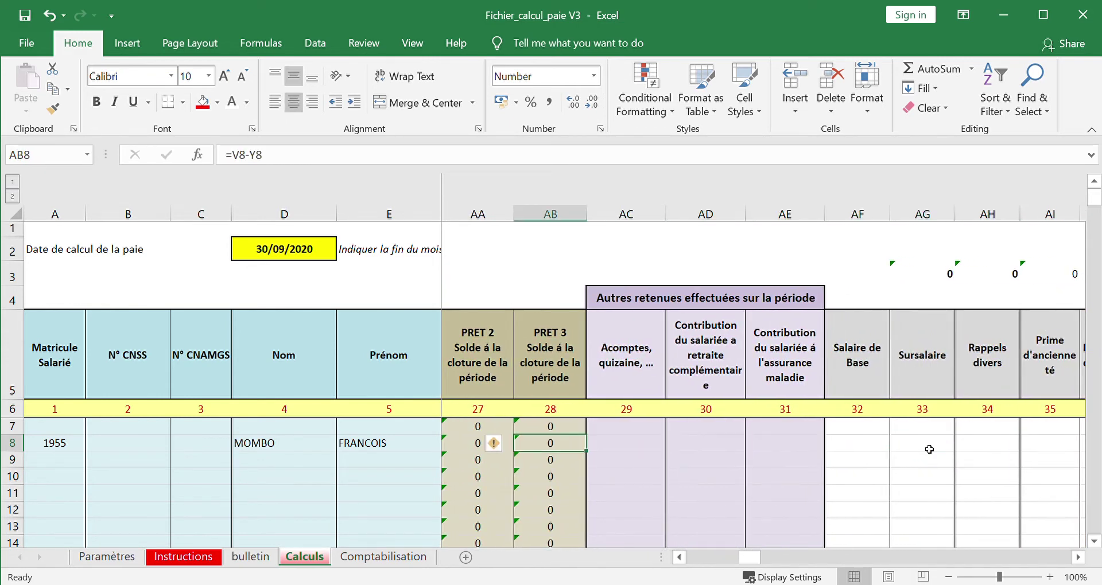
pyautogui.press('Right')
# - Enter 1545000 as the Salaire de Base in AF8
pyautogui.press('Right')
pyautogui.press('Right')
pyautogui.press('Right')
pyautogui.press('Right')
pyautogui.press('Right')
pyautogui.press('Right')
pyautogui.press('Right')
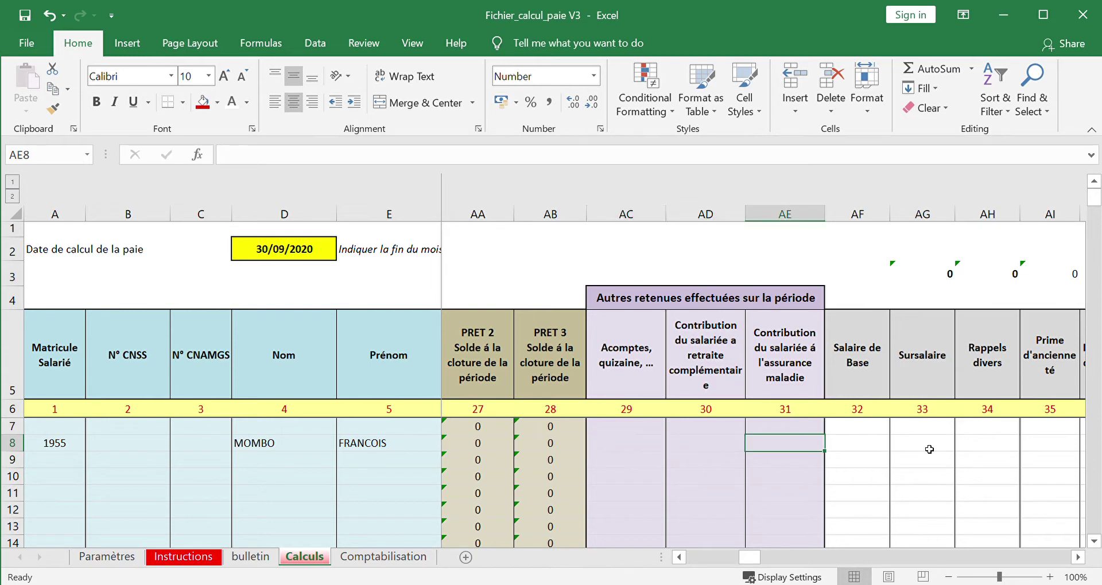
pyautogui.press('Right')
pyautogui.press('Right')
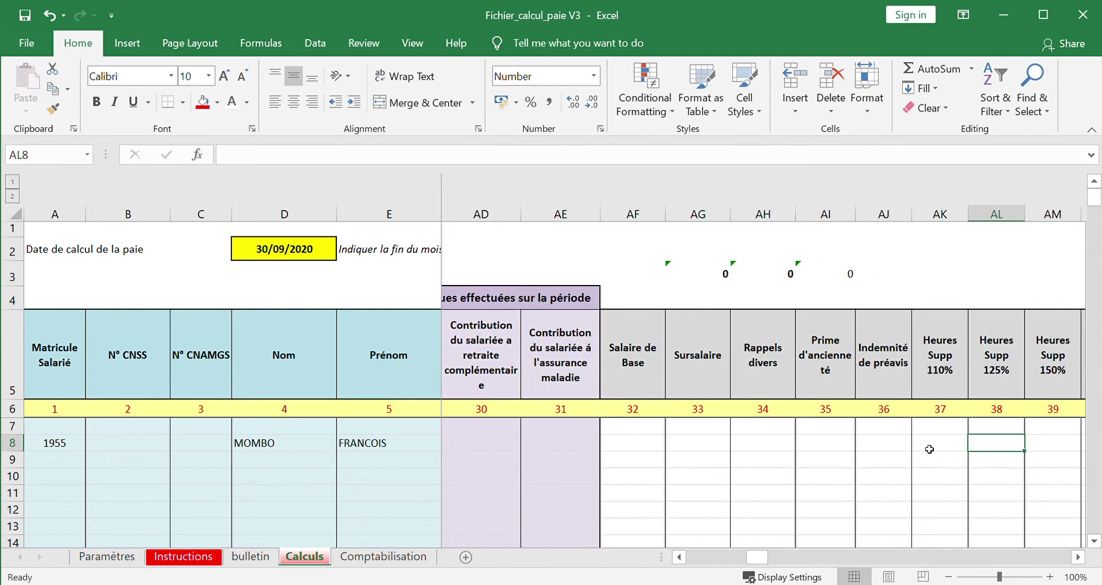
pyautogui.press('Right')
pyautogui.press('Right')
pyautogui.press('Right')
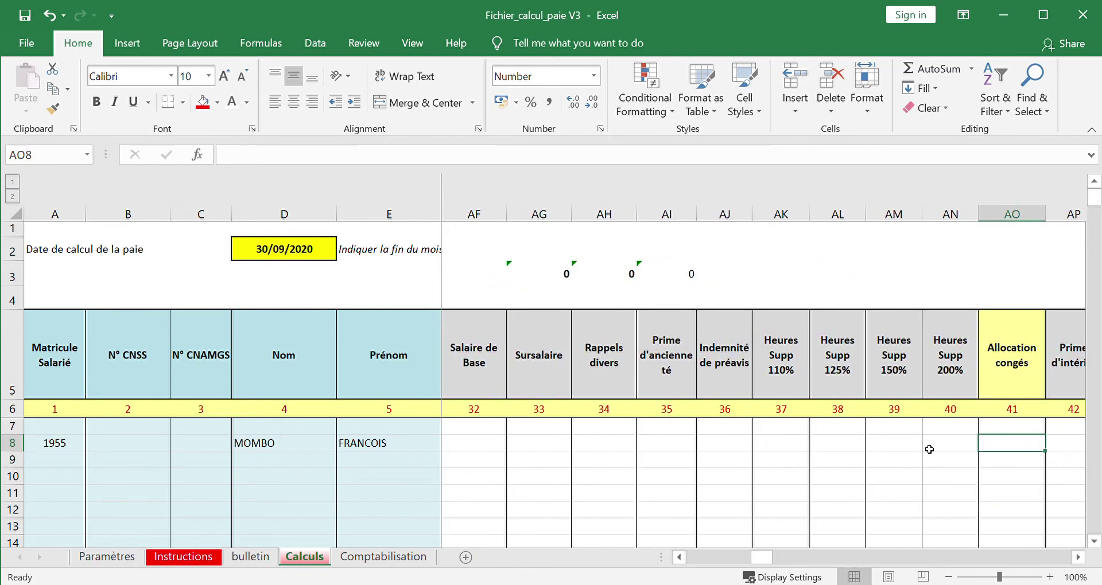
pyautogui.press('Left')
pyautogui.press('Left')
pyautogui.press('Left')
pyautogui.press('Left')
pyautogui.press('Left')
pyautogui.press('Left')
pyautogui.press('Left')
pyautogui.press('Left')
pyautogui.press('Left')
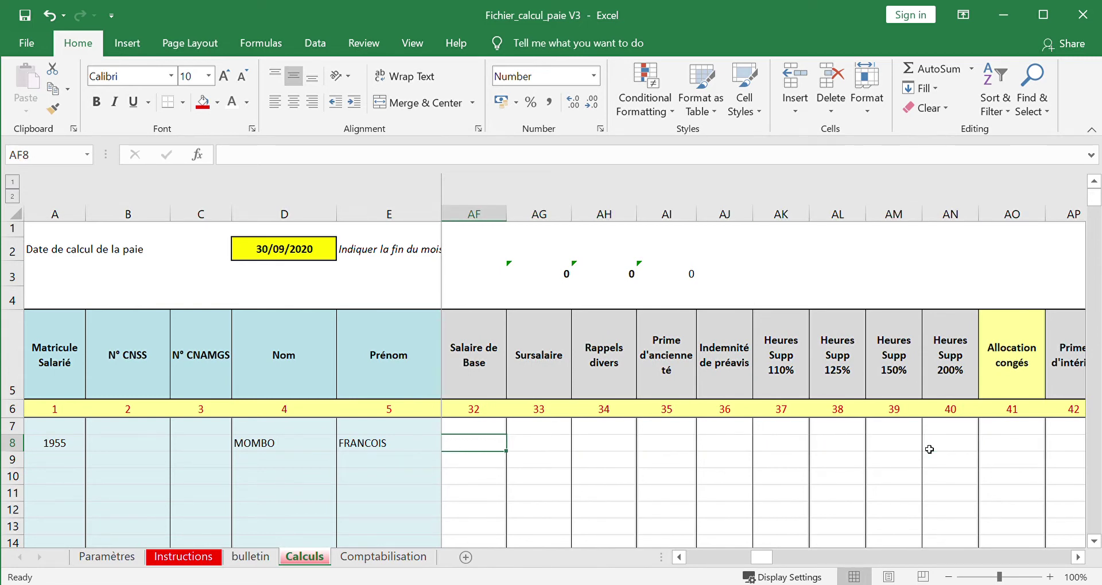
pyautogui.write('154')
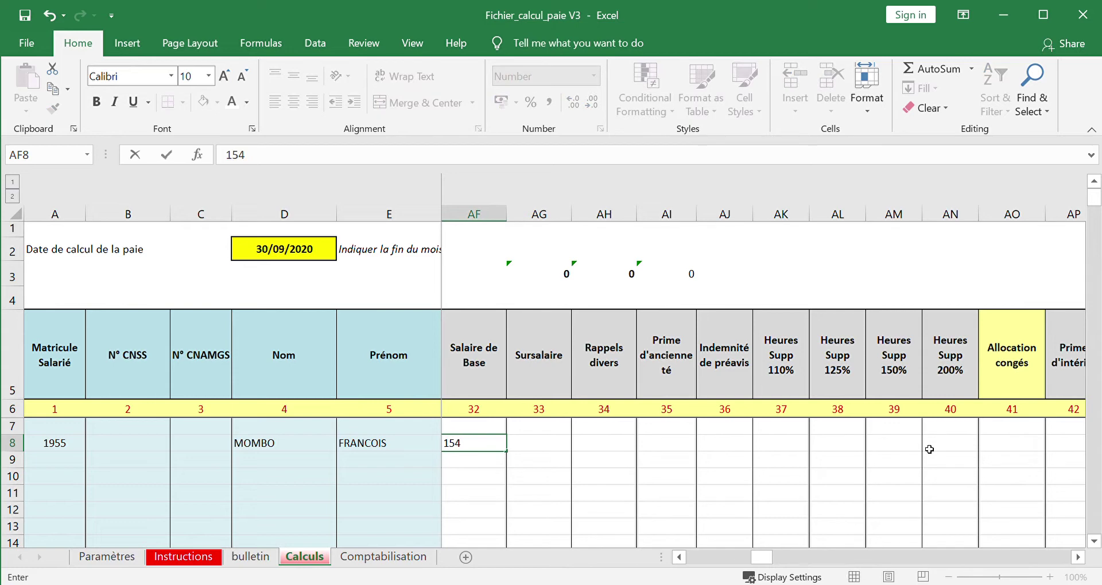
pyautogui.write('5')
pyautogui.write('000')
pyautogui.press('Tab')
pyautogui.press('Tab')
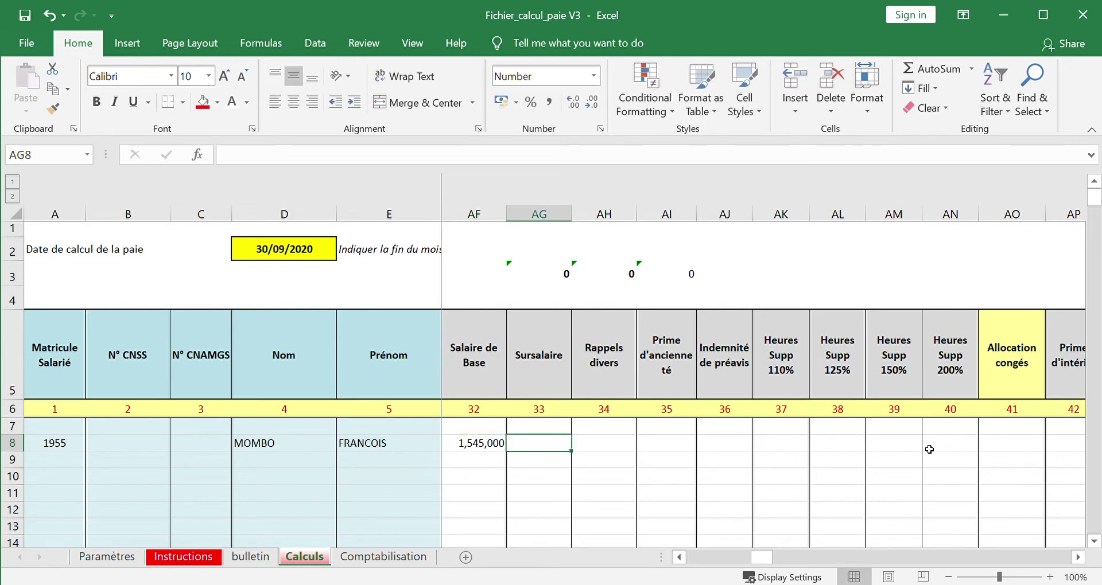
pyautogui.press('Tab')
pyautogui.press('Tab')
pyautogui.press('Tab')
pyautogui.press('Tab')
pyautogui.press('Tab')
pyautogui.press('Tab')
pyautogui.press('Tab')
pyautogui.press('Tab')
pyautogui.press('Tab')
pyautogui.press('Tab')
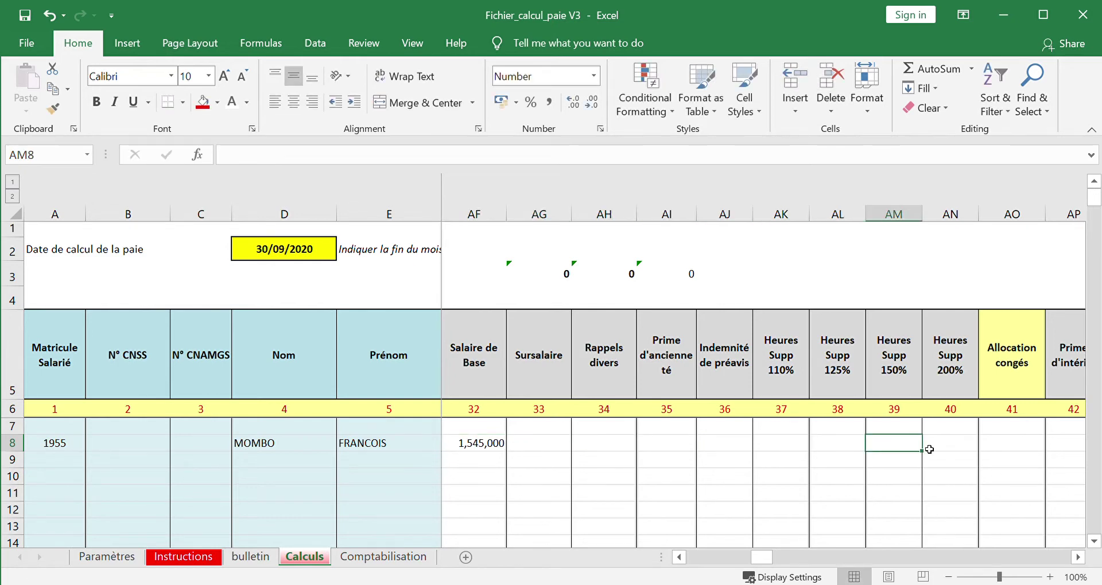
pyautogui.press('Tab')
pyautogui.press('Tab')
pyautogui.press('Tab')
pyautogui.press('Tab')
pyautogui.press('Tab')
pyautogui.press('Tab')
pyautogui.press('Tab')
pyautogui.press('Tab')
pyautogui.press('Tab')
pyautogui.press('Tab')
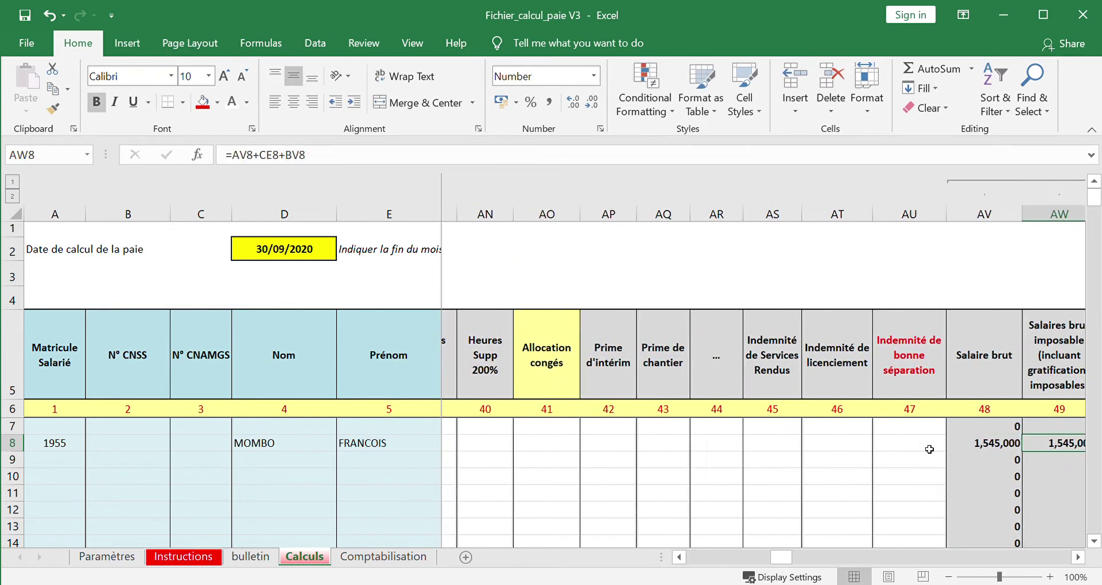
# - Enter a 360000 housing allowance in AX8 and a 175000 transport allowance in AY8
pyautogui.press('Left')
pyautogui.press('Left')
pyautogui.press('Left')
pyautogui.press('Left')
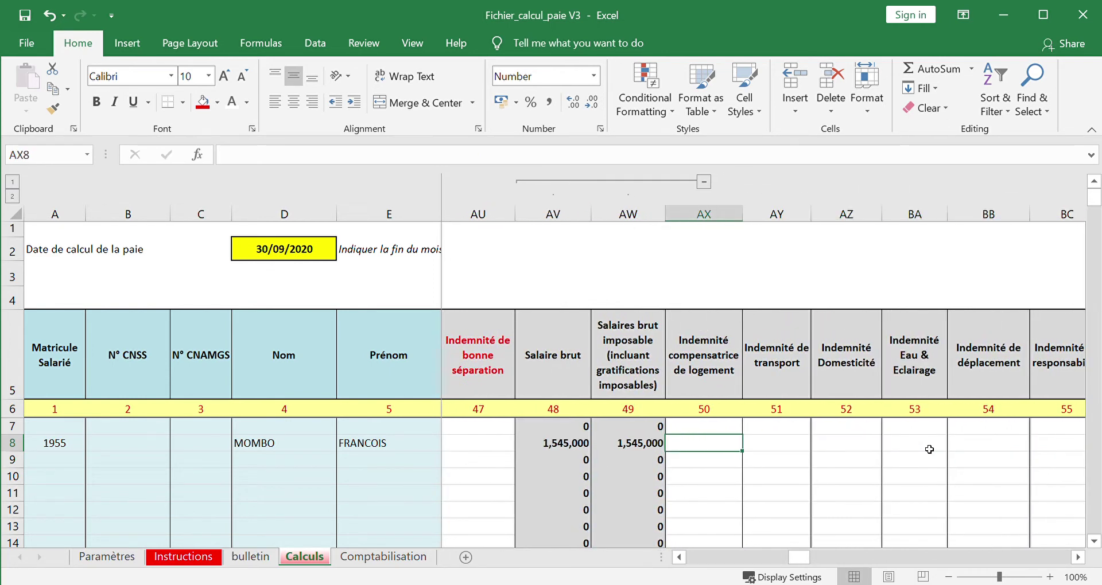
pyautogui.write('360000')
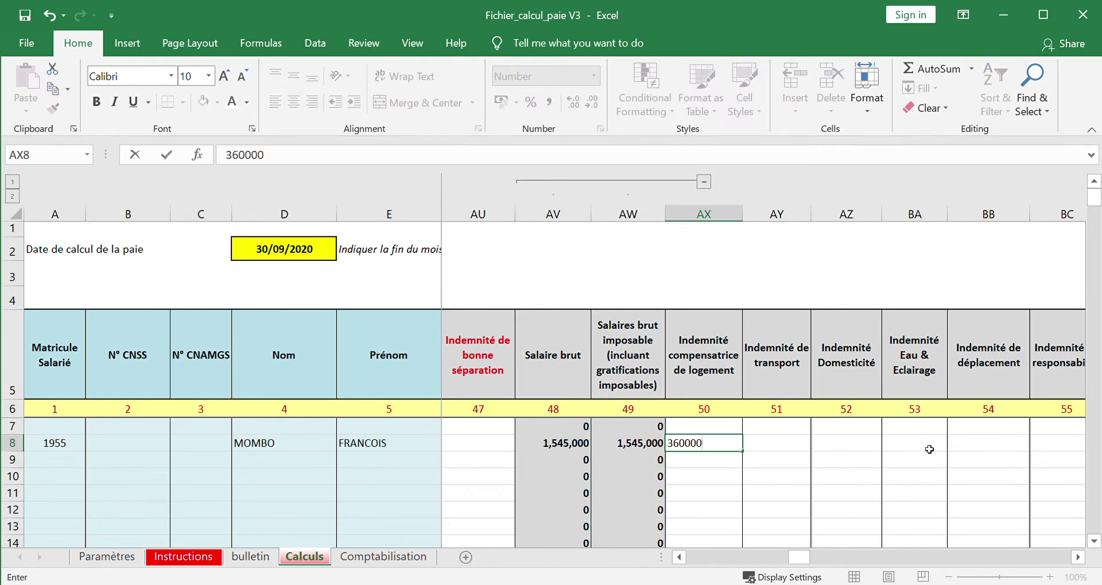
pyautogui.press('Tab')
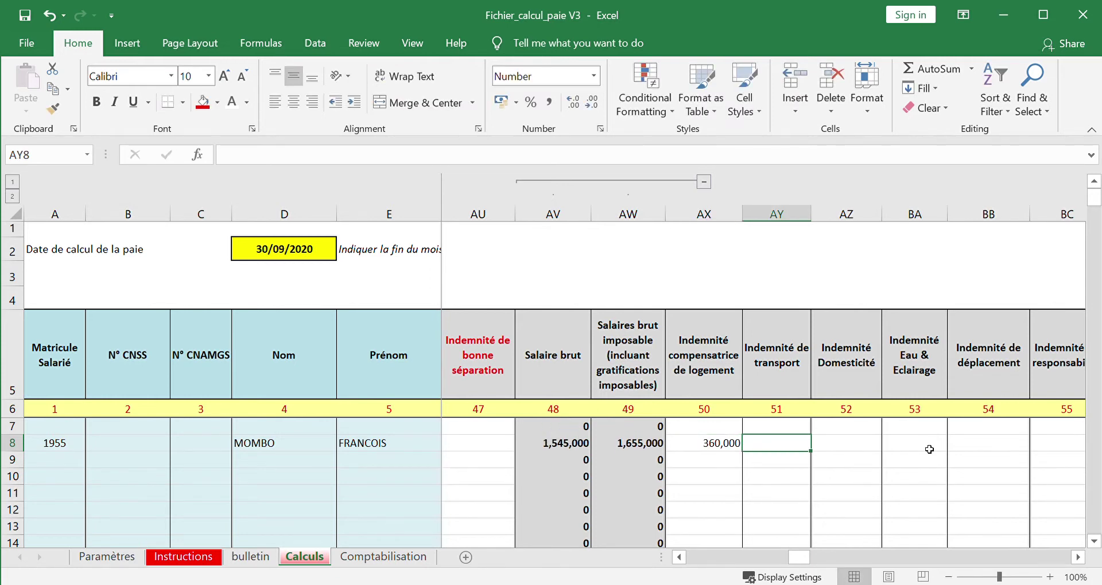
pyautogui.write('1')
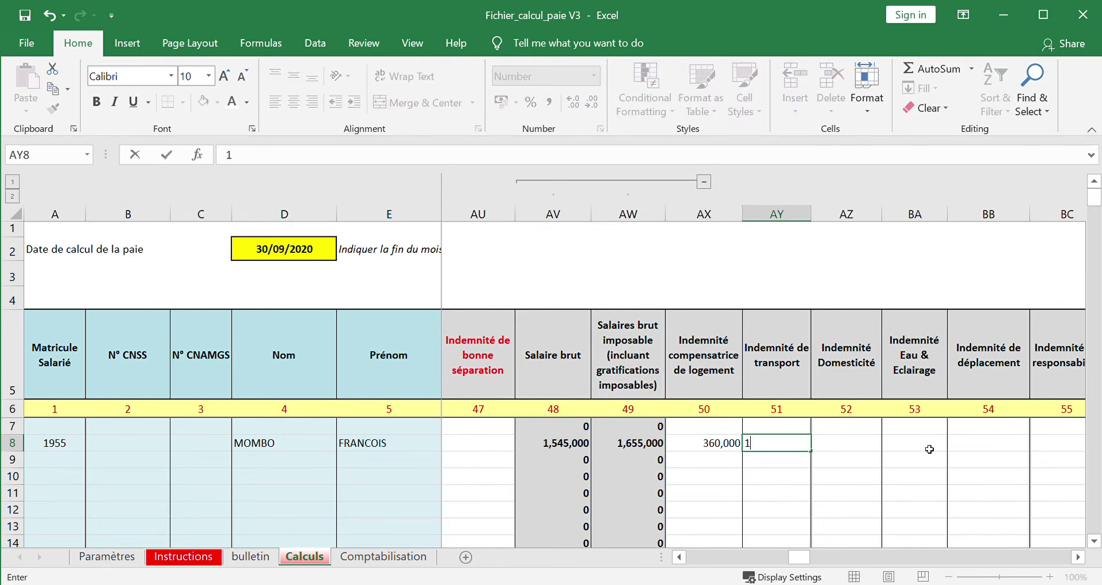
pyautogui.write('75000')
pyautogui.press('Tab')
pyautogui.press('Tab')
pyautogui.press('Tab')
pyautogui.press('Tab')
pyautogui.press('Tab')
pyautogui.press('Tab')
pyautogui.press('Tab')
pyautogui.press('Tab')
pyautogui.press('Tab')
pyautogui.press('Tab')
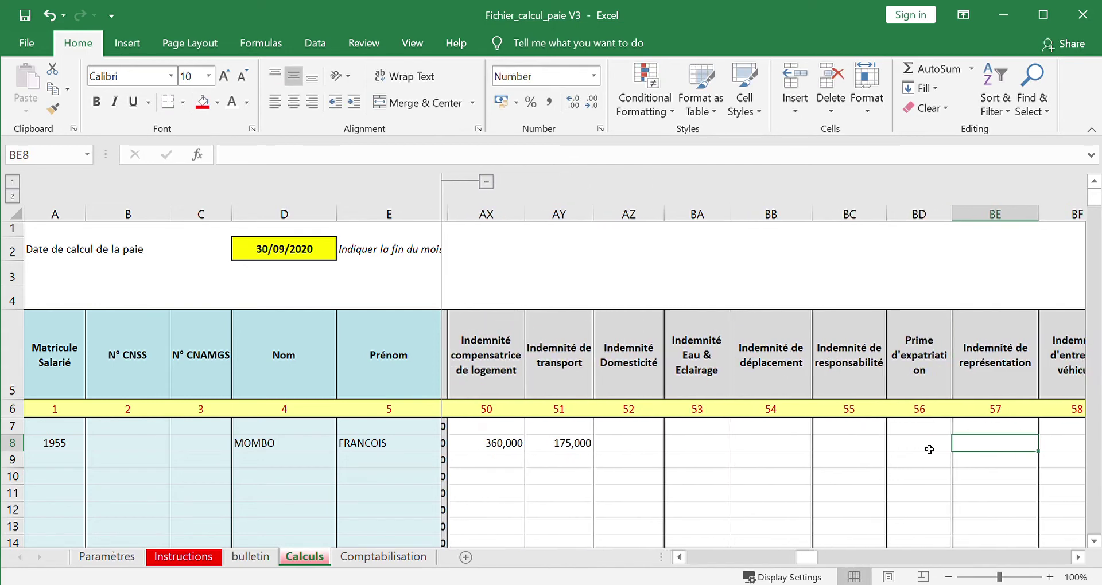
pyautogui.press('Right')
pyautogui.press('Right')
pyautogui.press('Right')
pyautogui.press('Right')
pyautogui.press('Right')
pyautogui.press('Left')
pyautogui.press('Left')
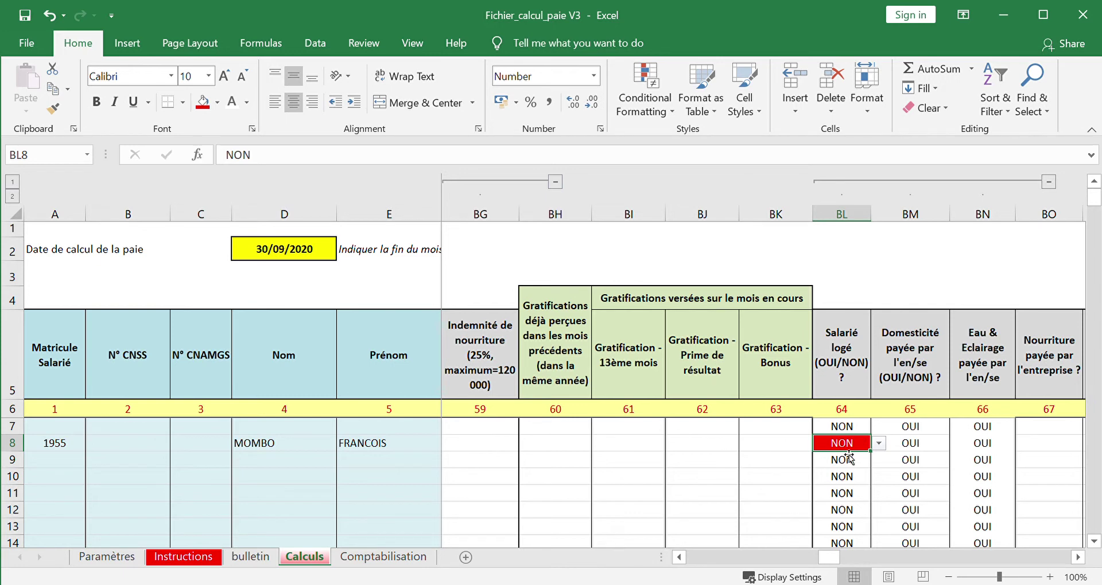
pyautogui.press('Right')
pyautogui.press('Right')
pyautogui.press('Right')
pyautogui.press('Right')
pyautogui.press('Right')
pyautogui.press('Right')
pyautogui.press('Right')
pyautogui.press('Right')
pyautogui.press('Right')
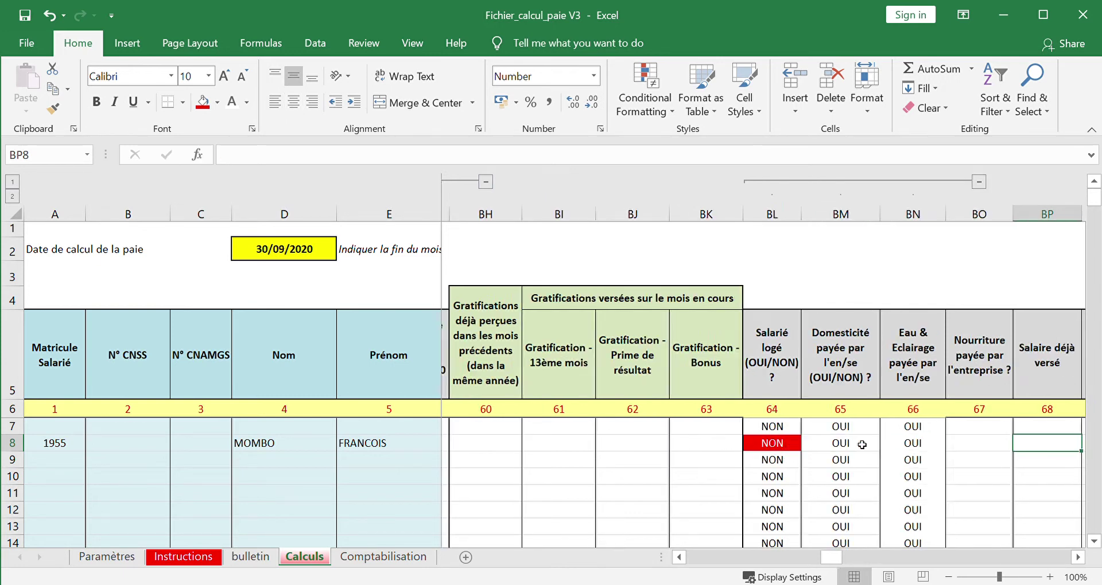
pyautogui.press('Right')
pyautogui.press('Right')
pyautogui.press('Right')
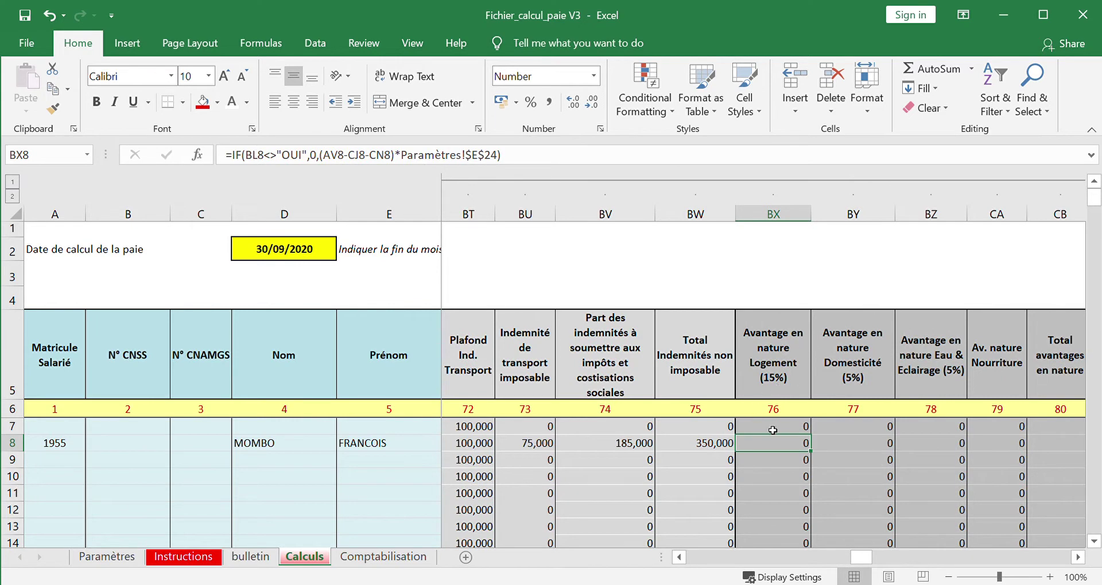
pyautogui.press('Left')
pyautogui.press('Left')
pyautogui.press('Left')
pyautogui.press('Left')
pyautogui.press('Right')
pyautogui.press('Right')
pyautogui.press('Right')
pyautogui.press('Right')
pyautogui.press('Right')
pyautogui.press('Right')
pyautogui.press('Right')
pyautogui.press('Right')
pyautogui.press('Right')
pyautogui.press('Right')
pyautogui.press('Right')
pyautogui.press('Right')
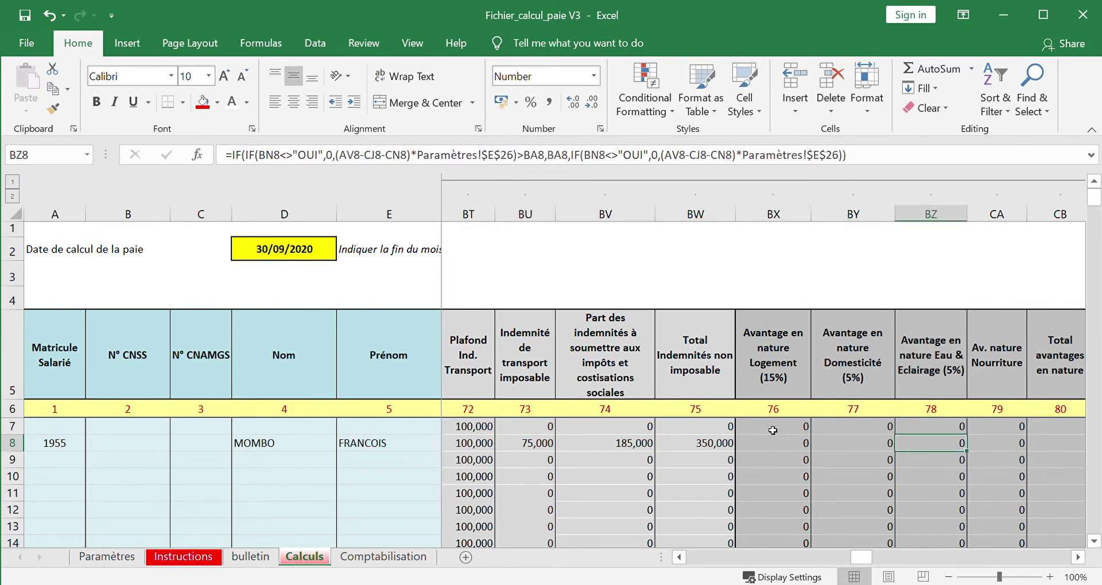
pyautogui.press('Right')
pyautogui.press('Right')
pyautogui.press('Right')
pyautogui.press('Right')
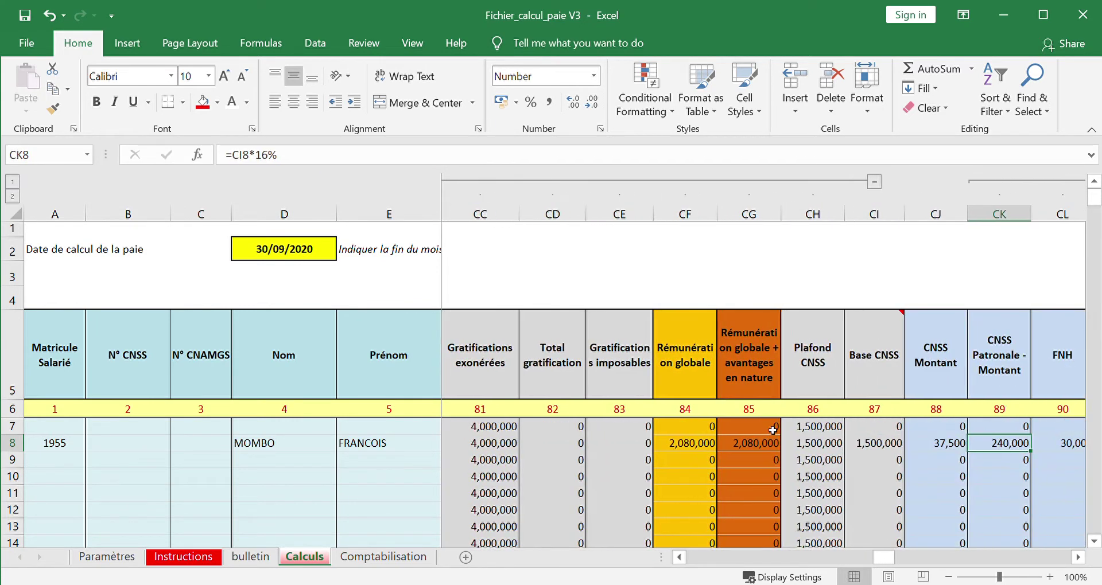
pyautogui.press('Left')
pyautogui.press('Left')
pyautogui.press('Left')
pyautogui.press('Left')
pyautogui.press('Left')
pyautogui.press('Left')
pyautogui.press('Left')
pyautogui.press('Left')
pyautogui.press('Left')
pyautogui.press('Left')
pyautogui.press('Left')
pyautogui.press('Left')
pyautogui.press('Left')
pyautogui.press('Left')
pyautogui.press('Left')
pyautogui.press('Left')
pyautogui.press('Left')
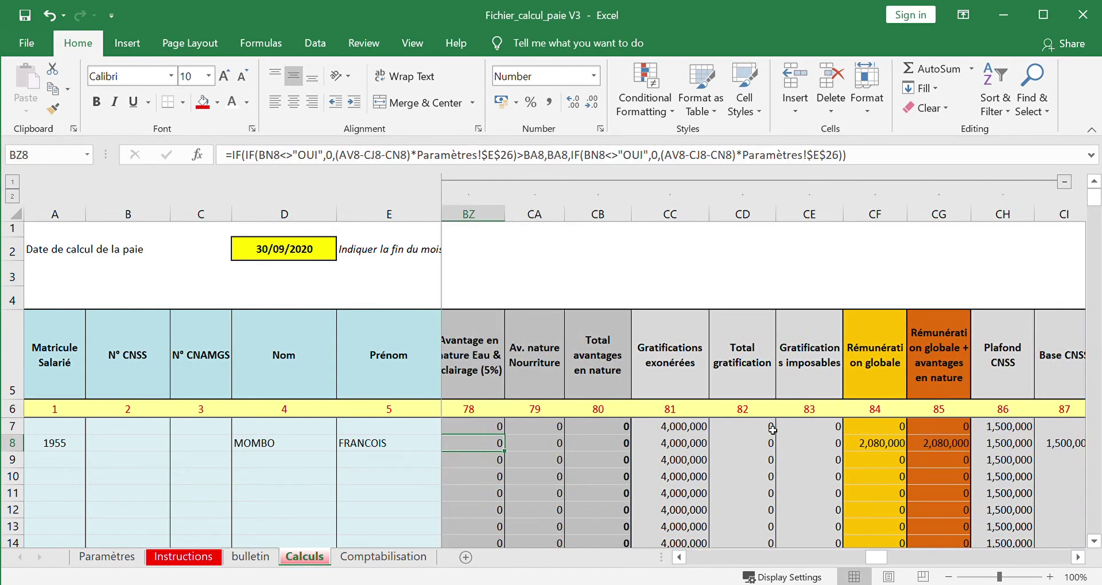
pyautogui.press('Left')
pyautogui.press('Left')
pyautogui.press('Left')
pyautogui.press('Left')
pyautogui.press('Left')
pyautogui.press('Left')
pyautogui.press('Left')
pyautogui.press('Left')
pyautogui.press('Left')
pyautogui.press('Left')
pyautogui.press('Left')
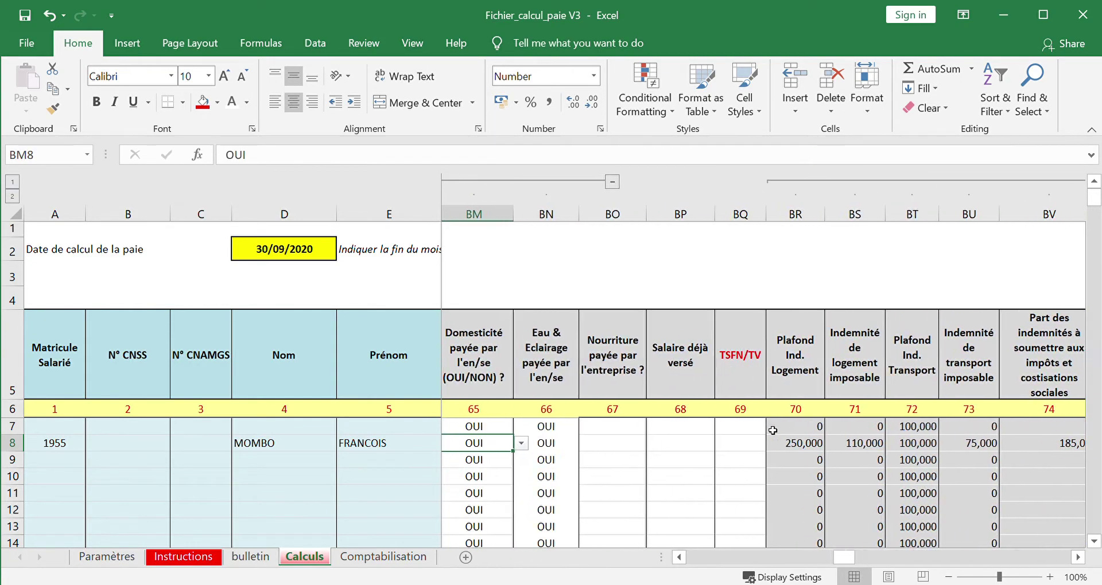
pyautogui.press('Left')
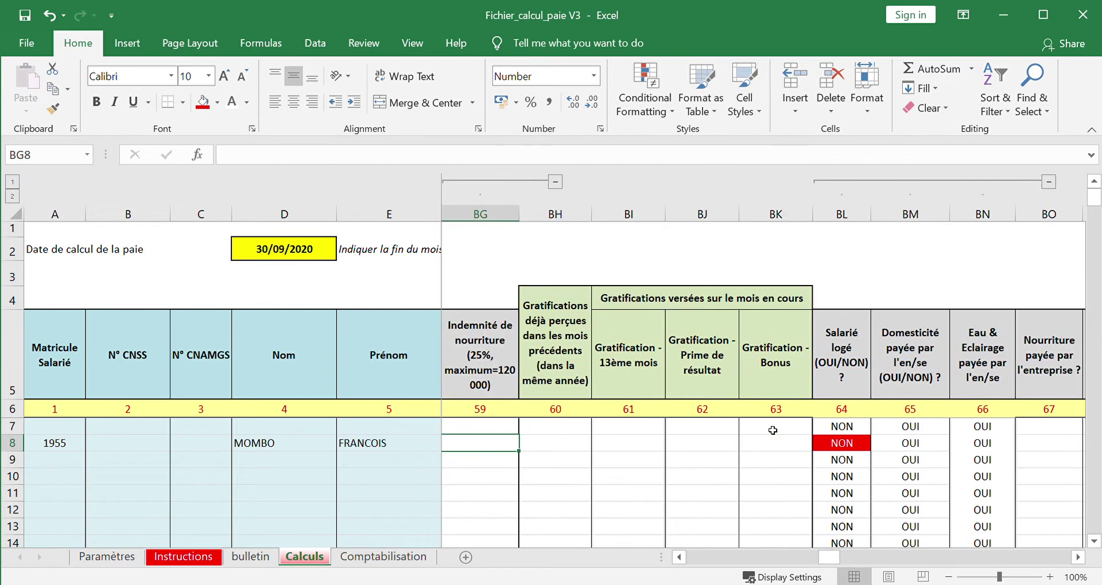
pyautogui.press('Right')
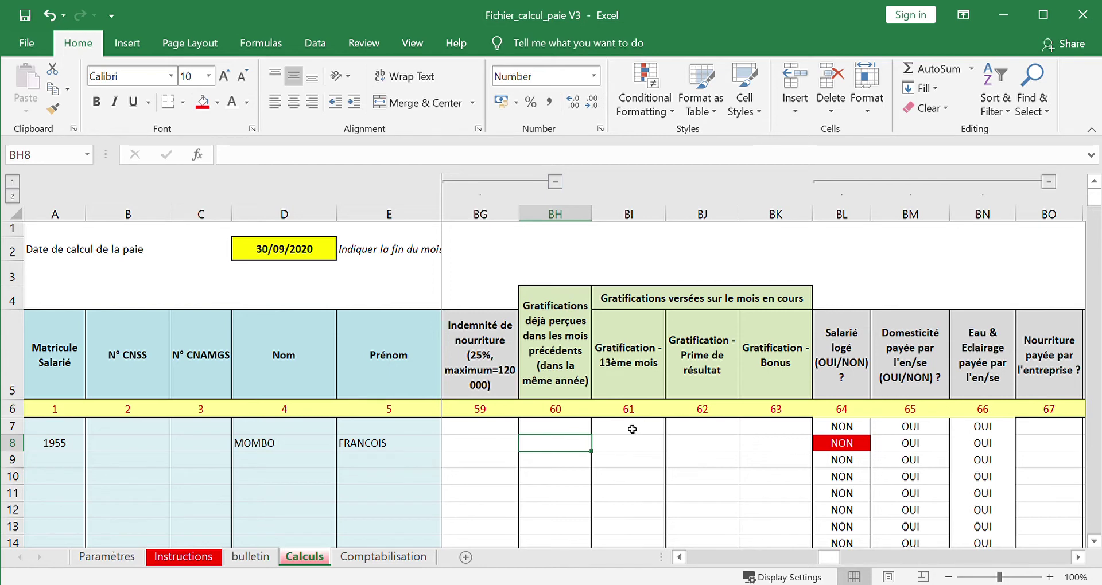
# - Record 1,500,000 of earlier-month gratifications in BH8
pyautogui.write('25000')
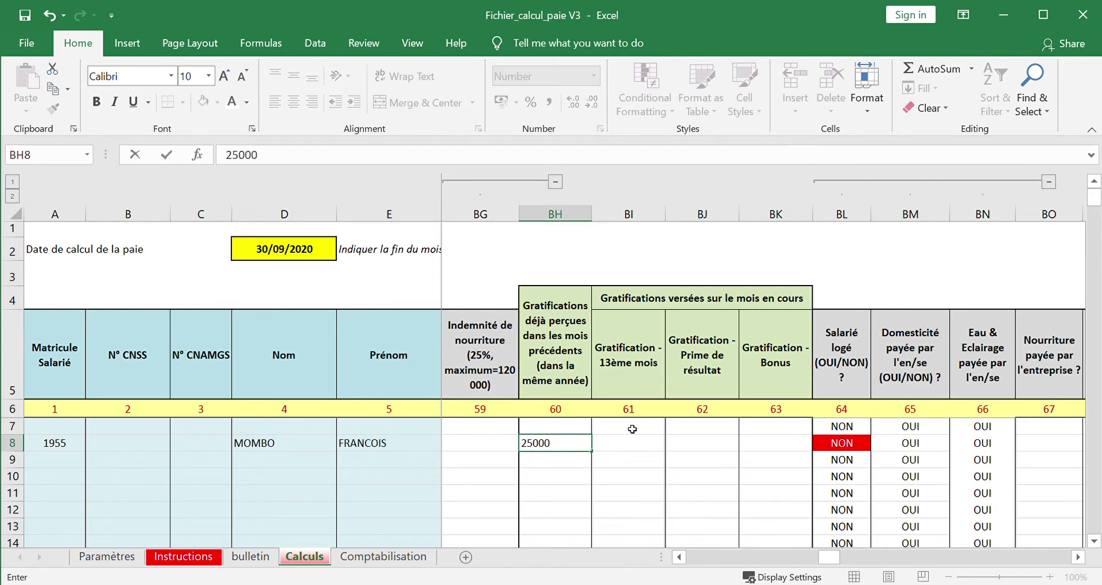
pyautogui.press('BackSpace')
pyautogui.press('BackSpace')
pyautogui.press('BackSpace')
pyautogui.press('BackSpace')
pyautogui.press('BackSpace')
pyautogui.write('1,500,000')
pyautogui.press('Tab')
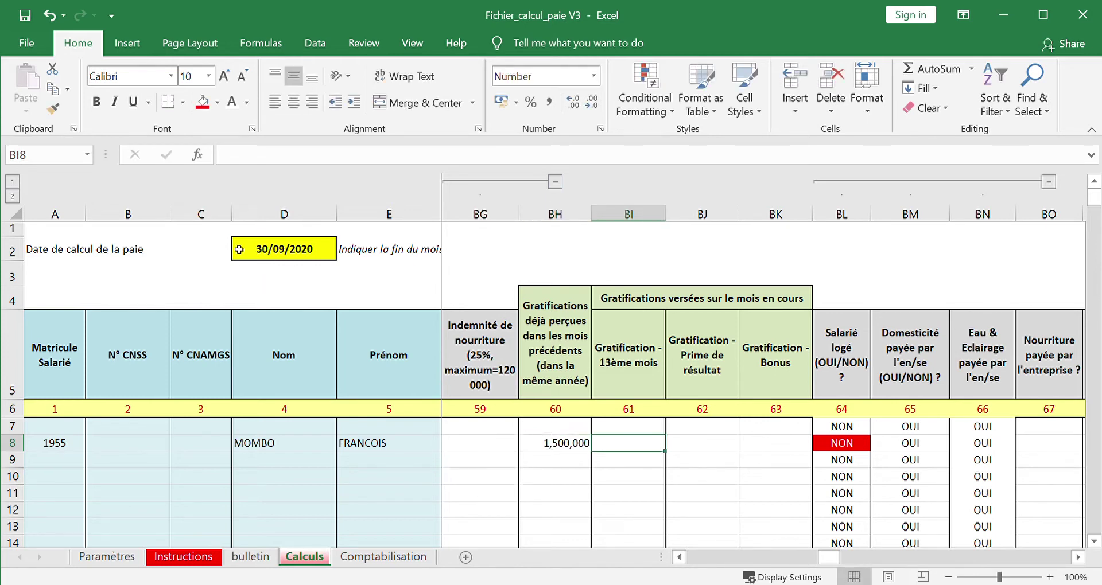
pyautogui.click(562, 449)
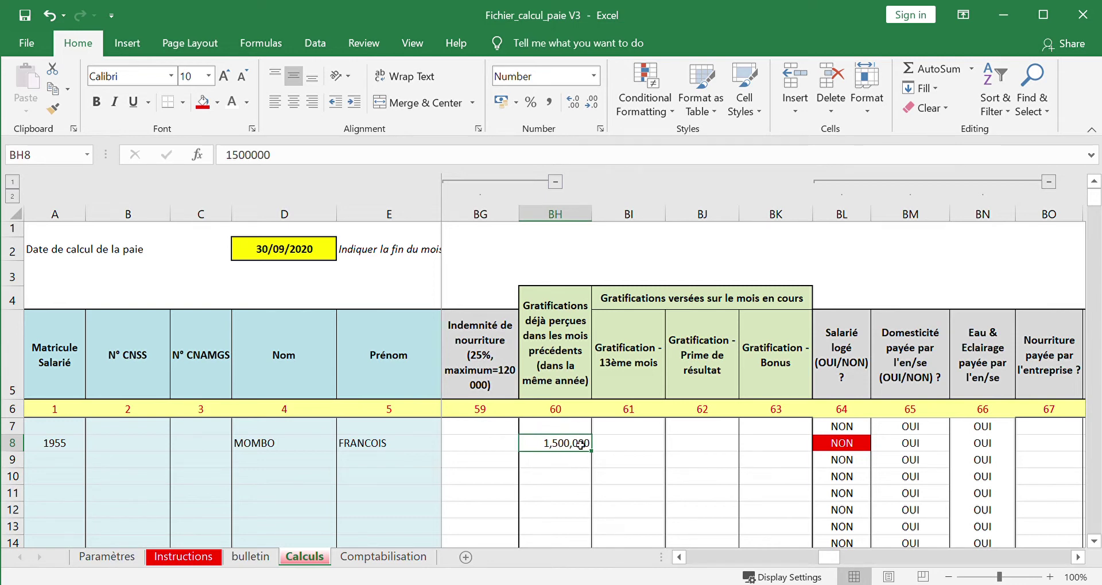
# - Enter a 3,100,000 bonus in the Bonus gratification cell BK8
pyautogui.click(636, 446)
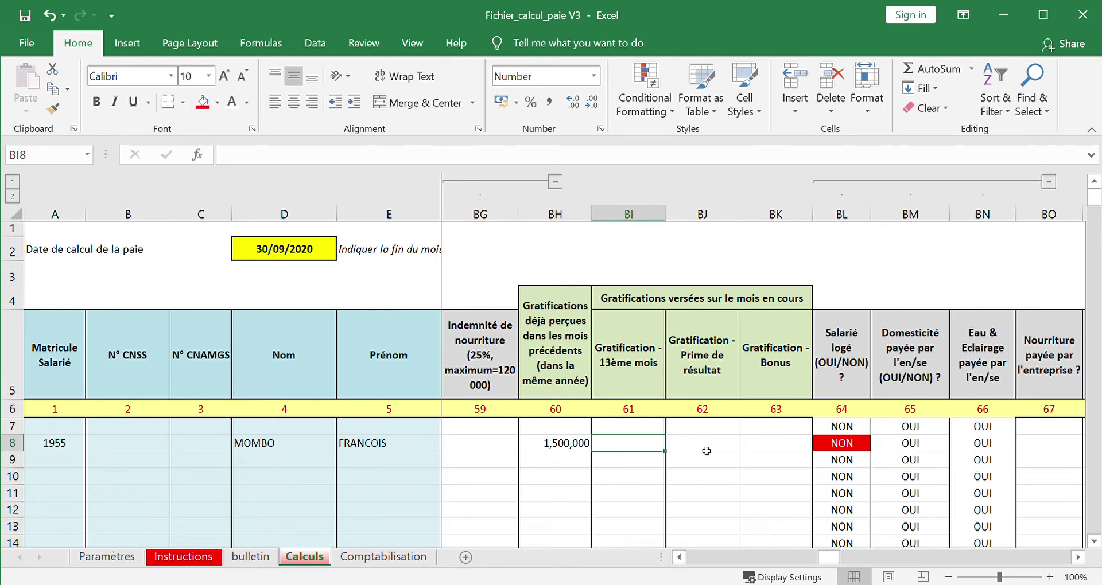
pyautogui.click(707, 451)
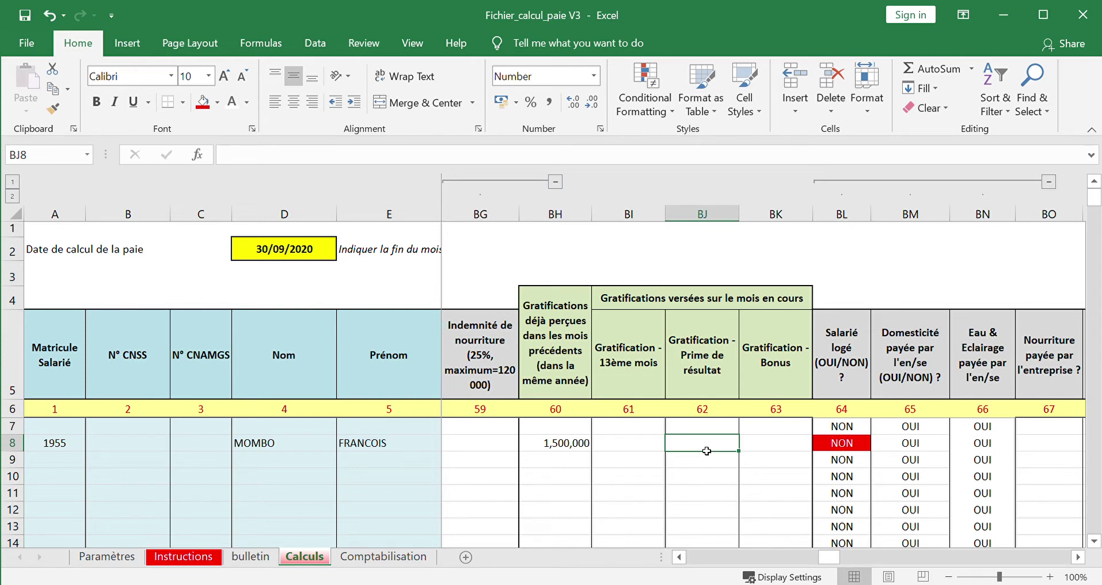
pyautogui.click(769, 449)
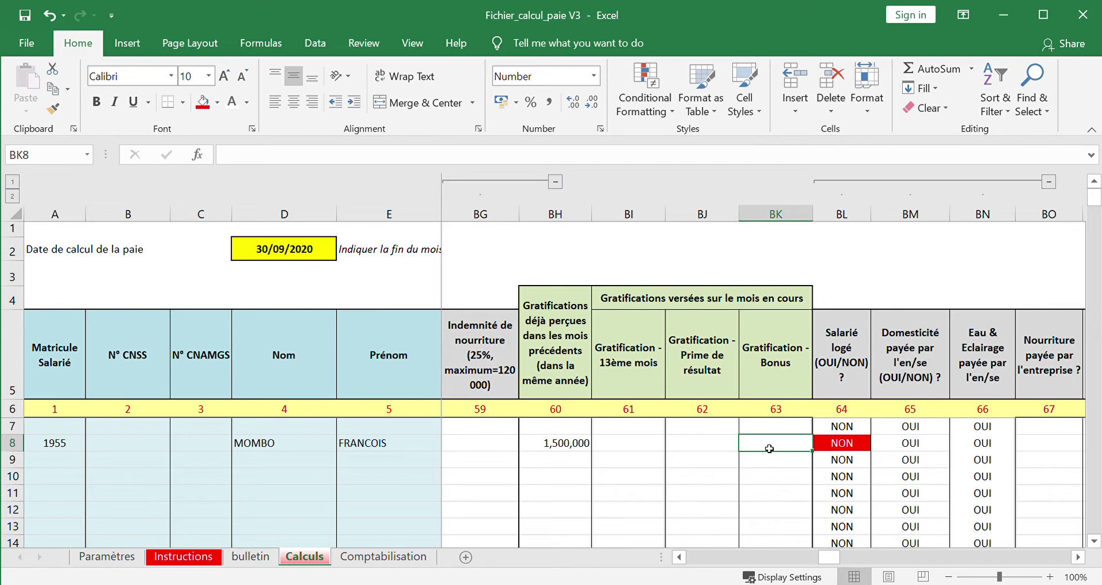
pyautogui.write('3100000')
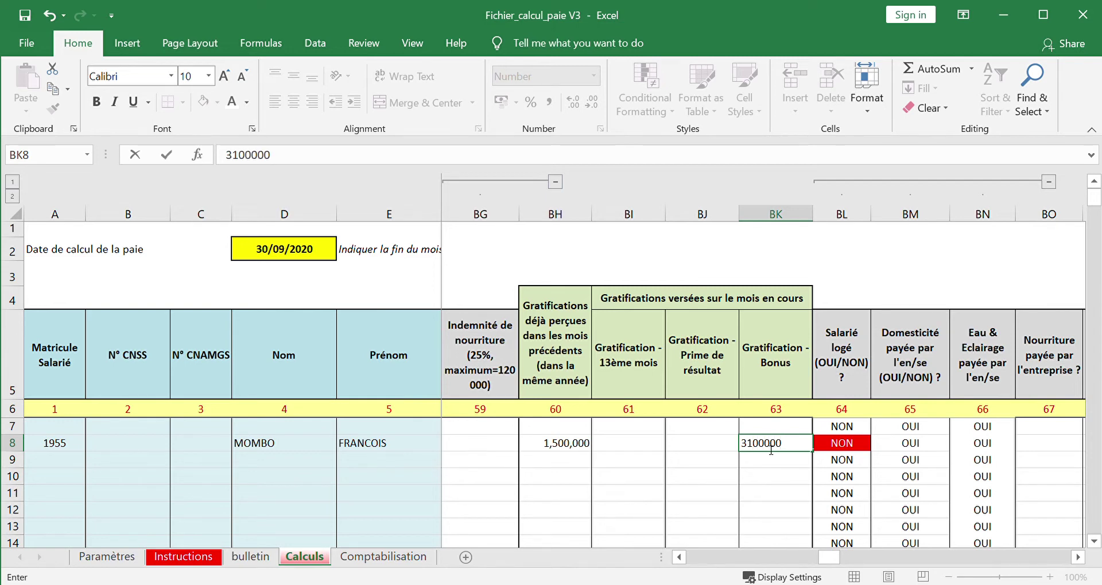
pyautogui.press('Tab')
pyautogui.click(769, 448)
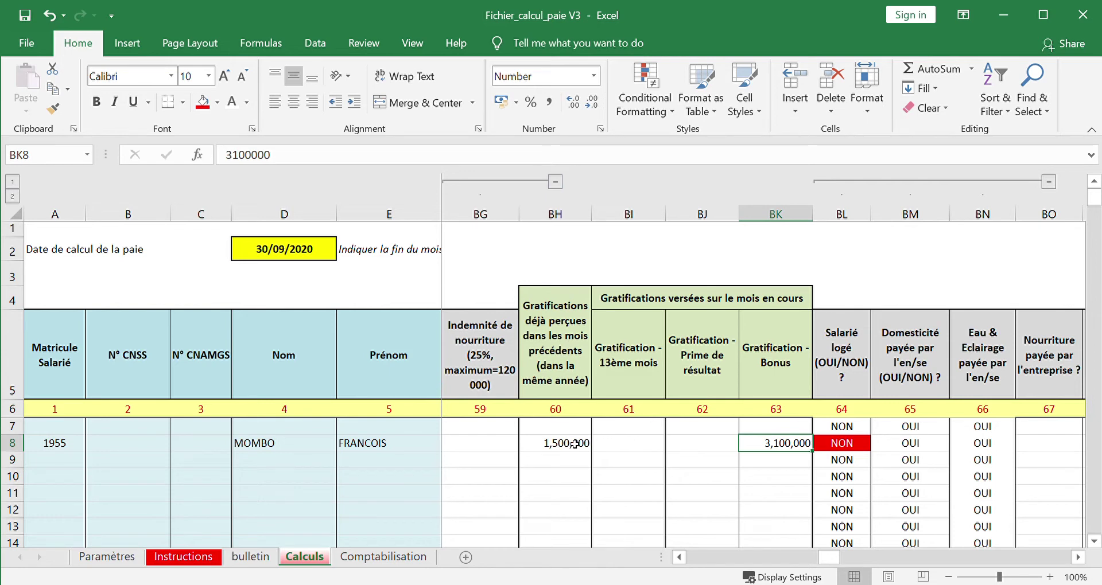
pyautogui.press('Right')
pyautogui.press('Right')
pyautogui.press('Right')
pyautogui.press('Right')
pyautogui.press('Right')
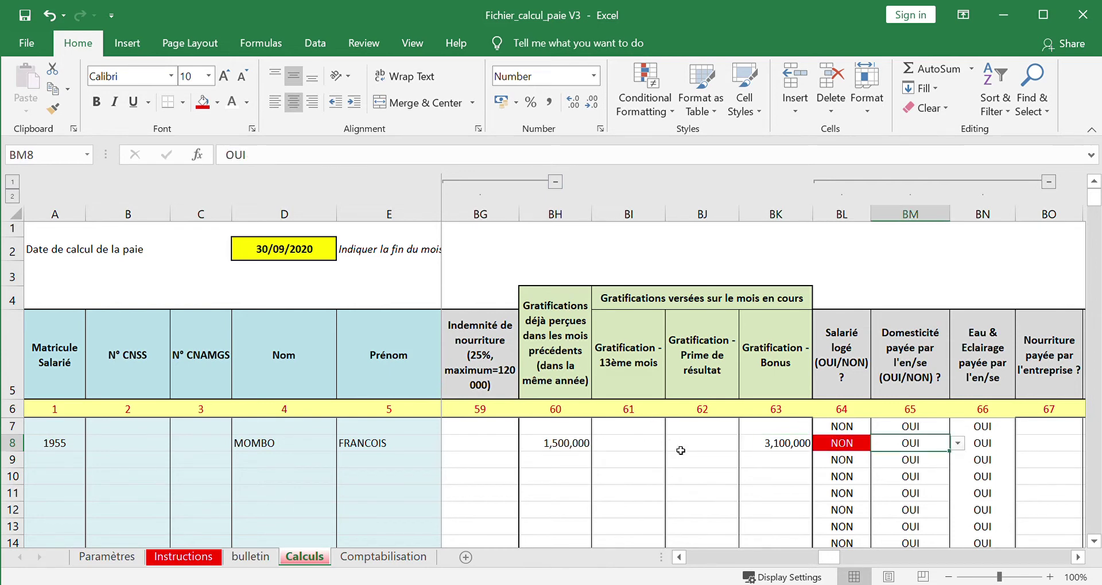
pyautogui.press('Right')
pyautogui.press('Right')
pyautogui.press('Right')
pyautogui.press('Right')
pyautogui.press('Right')
pyautogui.press('Right')
pyautogui.press('Right')
pyautogui.press('Right')
pyautogui.press('Right')
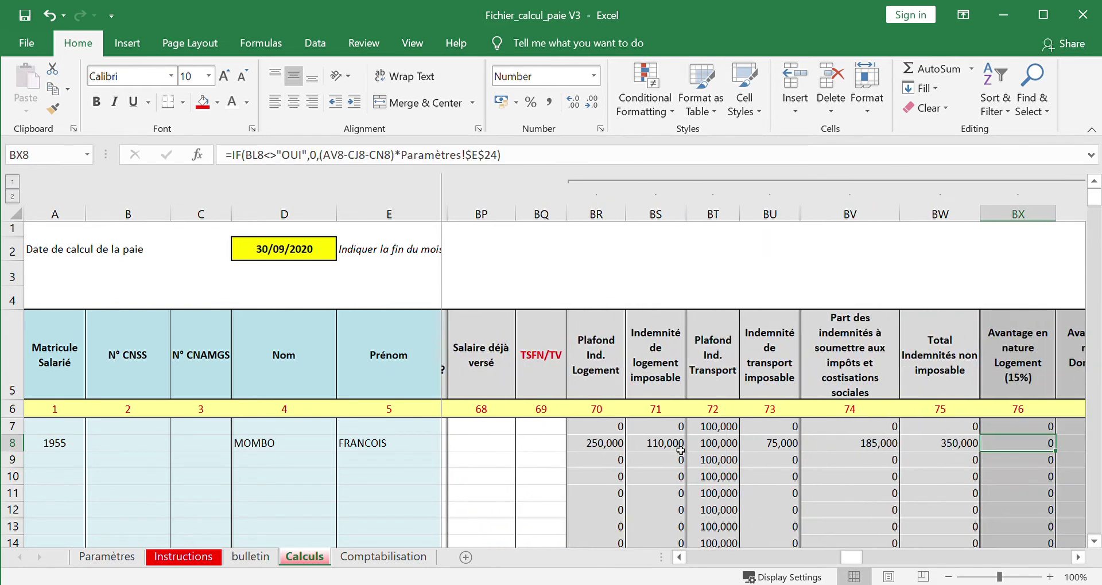
pyautogui.press('Left')
pyautogui.press('Left')
pyautogui.press('Left')
pyautogui.press('Left')
pyautogui.press('Left')
pyautogui.press('Left')
pyautogui.press('Left')
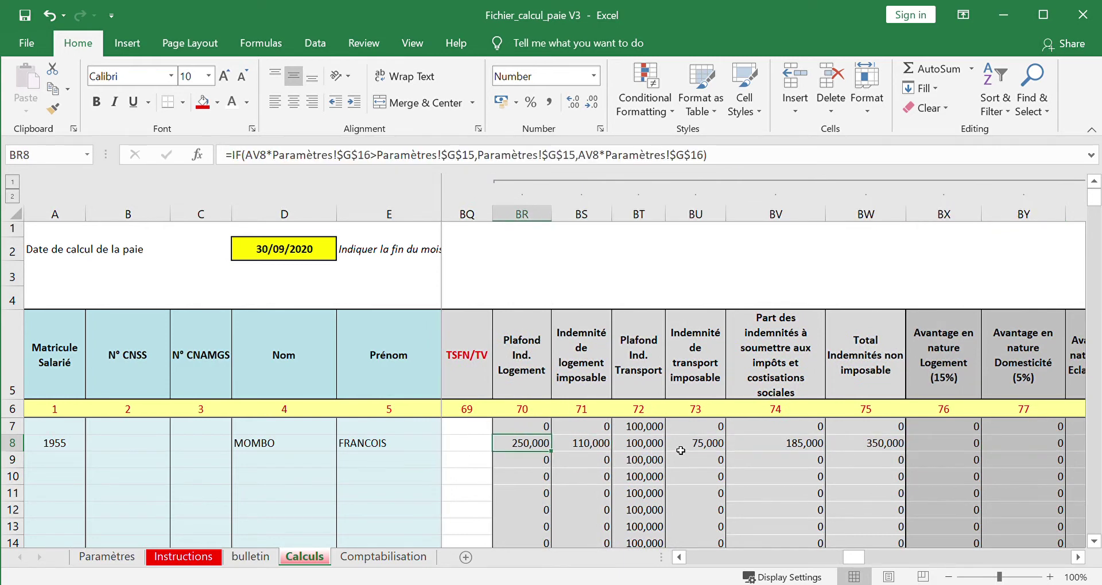
pyautogui.press('Right')
pyautogui.press('Right')
pyautogui.press('Right')
pyautogui.press('Right')
pyautogui.press('Right')
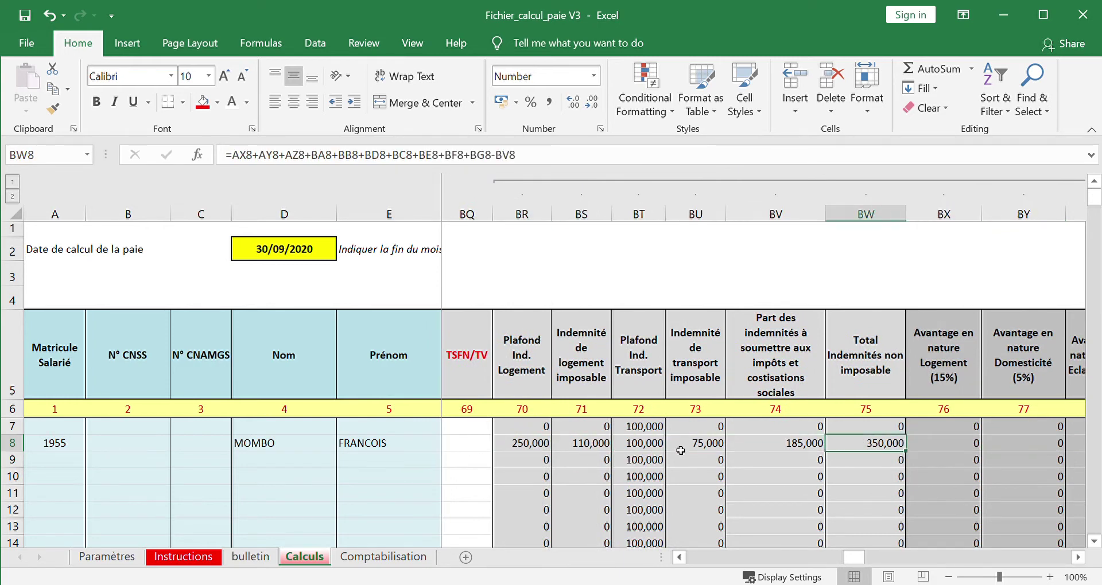
pyautogui.press('Left')
pyautogui.press('Left')
pyautogui.press('Left')
pyautogui.press('Left')
pyautogui.press('Left')
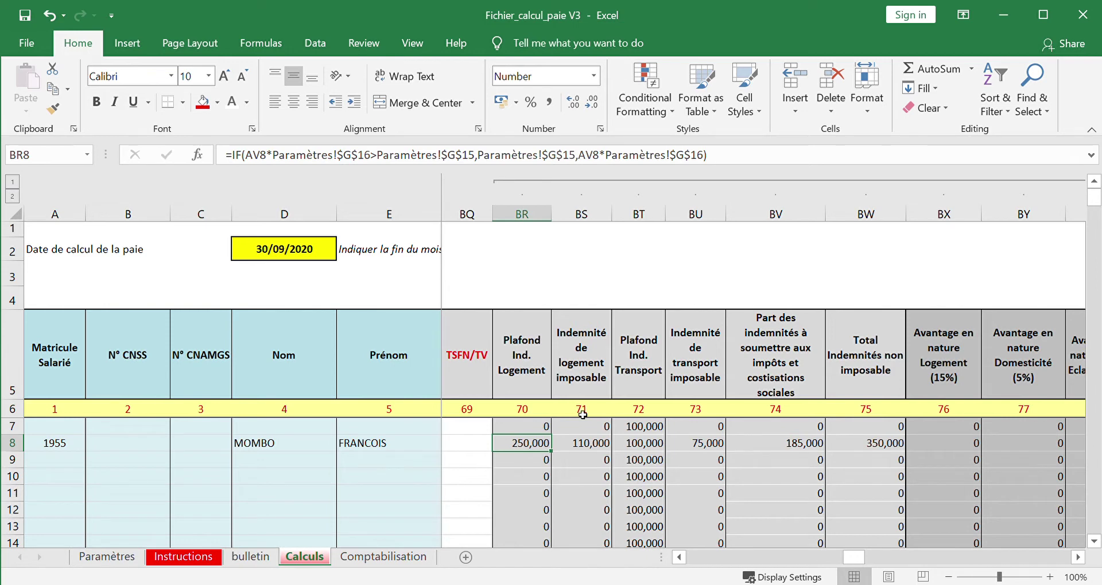
pyautogui.moveTo(529, 450); pyautogui.dragTo(570, 446)
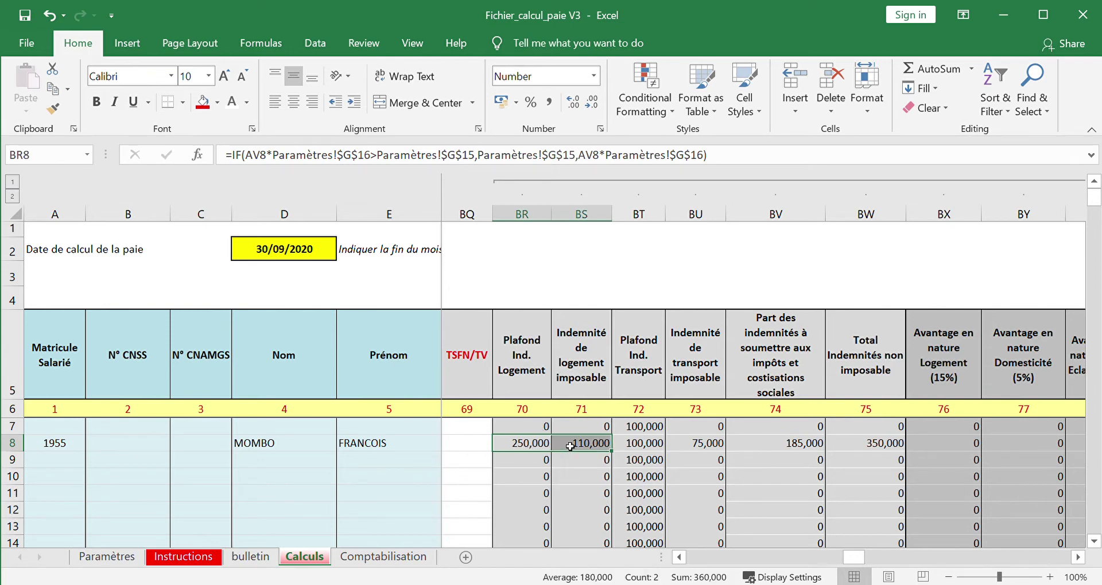
pyautogui.click(589, 446)
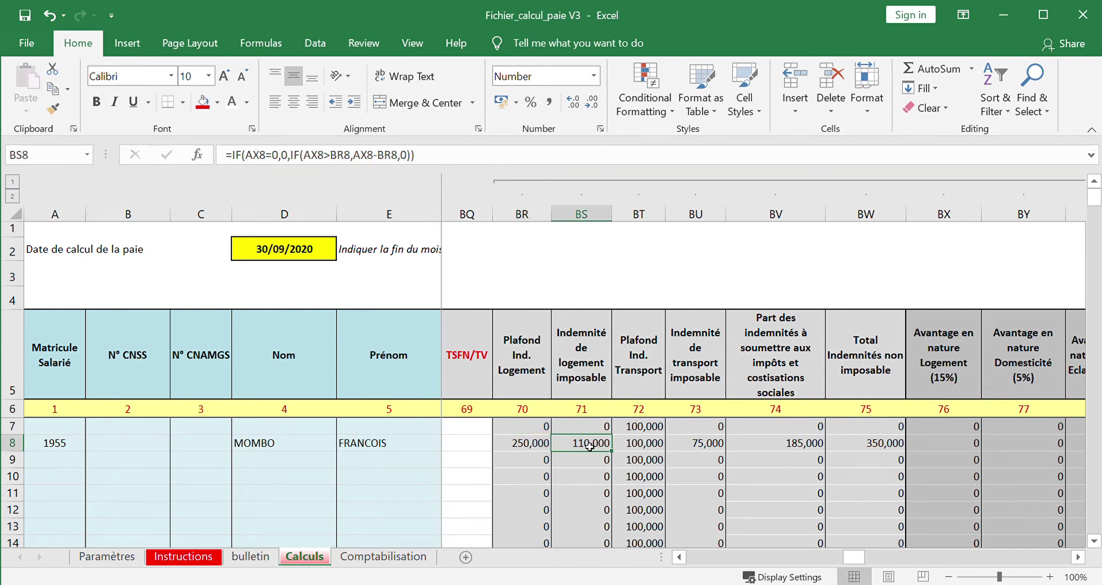
pyautogui.click(530, 447)
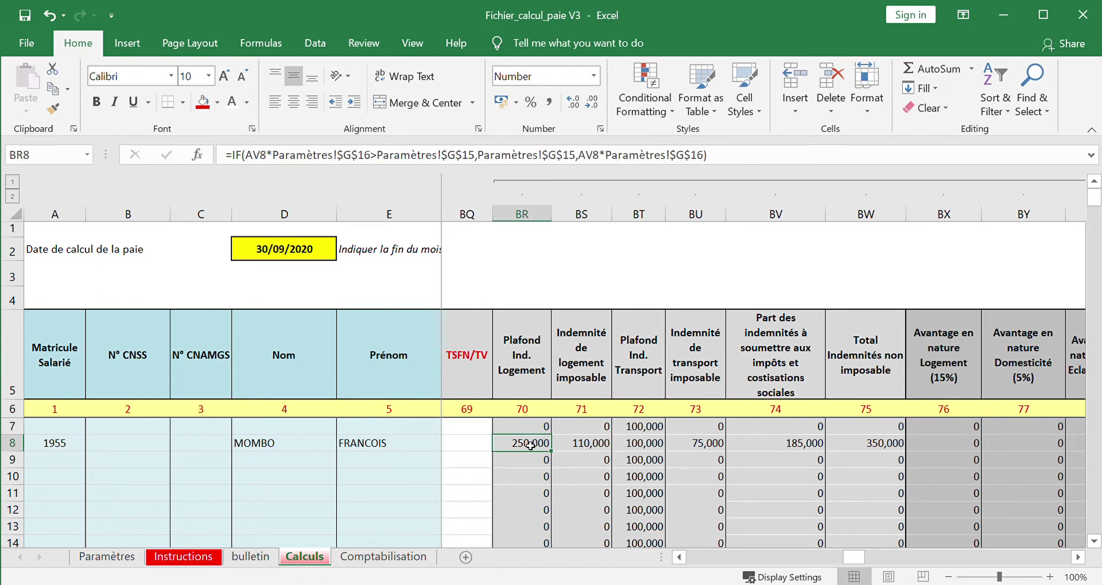
pyautogui.click(587, 444)
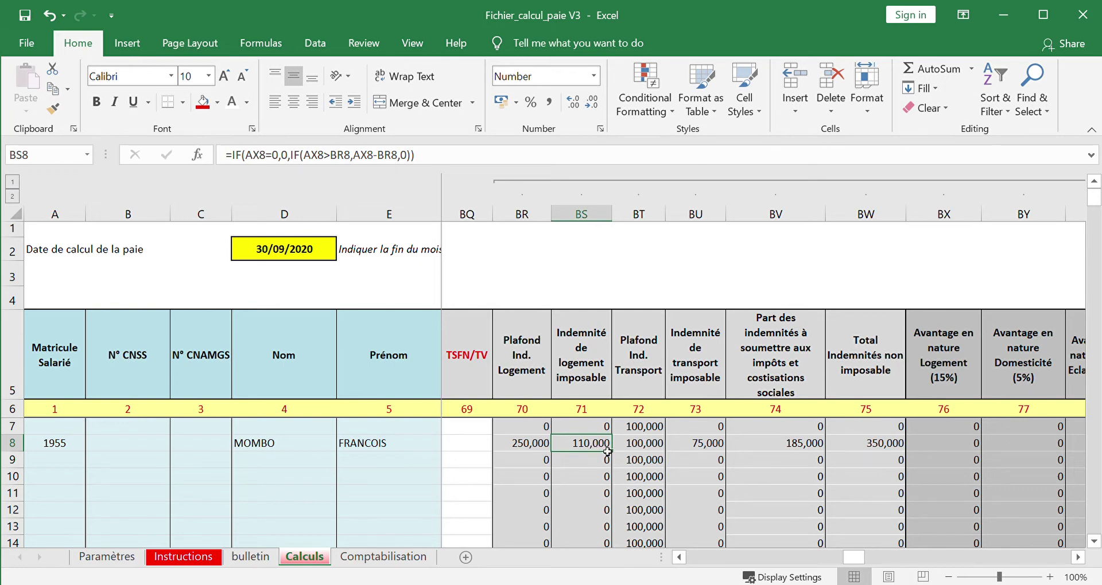
pyautogui.click(702, 449)
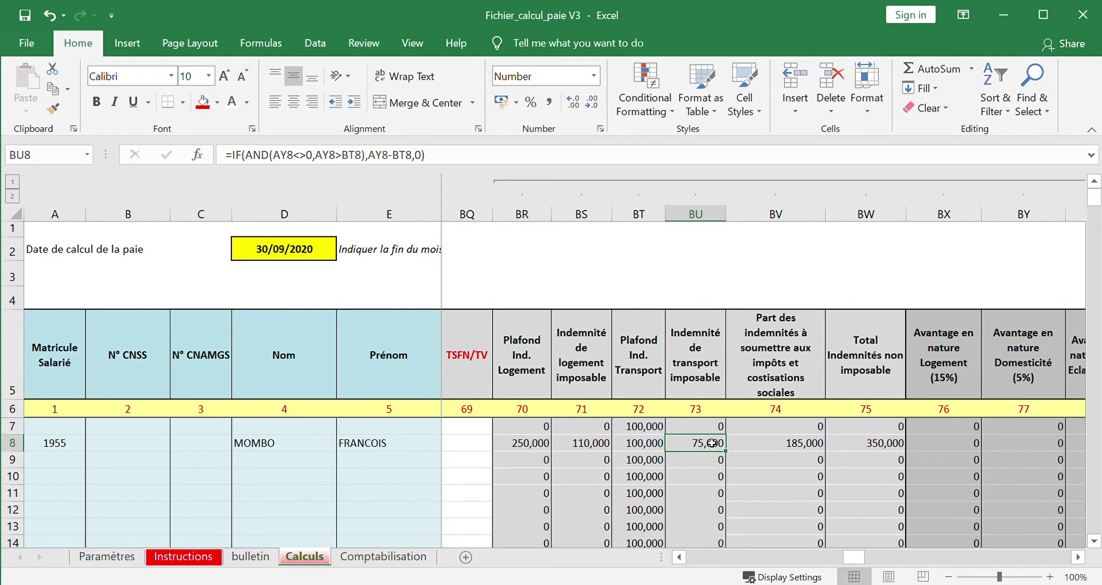
pyautogui.press('Right')
pyautogui.press('Right')
pyautogui.press('Right')
pyautogui.press('Right')
pyautogui.press('Right')
pyautogui.press('Right')
pyautogui.press('Right')
pyautogui.press('Right')
pyautogui.press('Right')
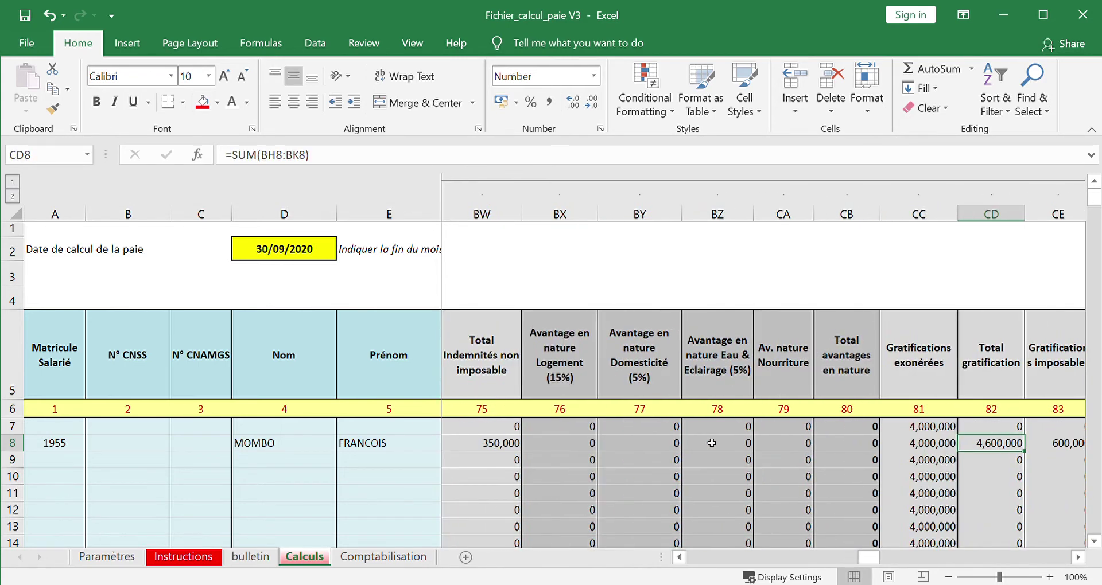
pyautogui.press('Right')
pyautogui.press('Right')
pyautogui.press('Right')
pyautogui.press('Right')
pyautogui.press('Right')
pyautogui.press('Left')
pyautogui.press('Left')
pyautogui.press('Left')
pyautogui.press('Left')
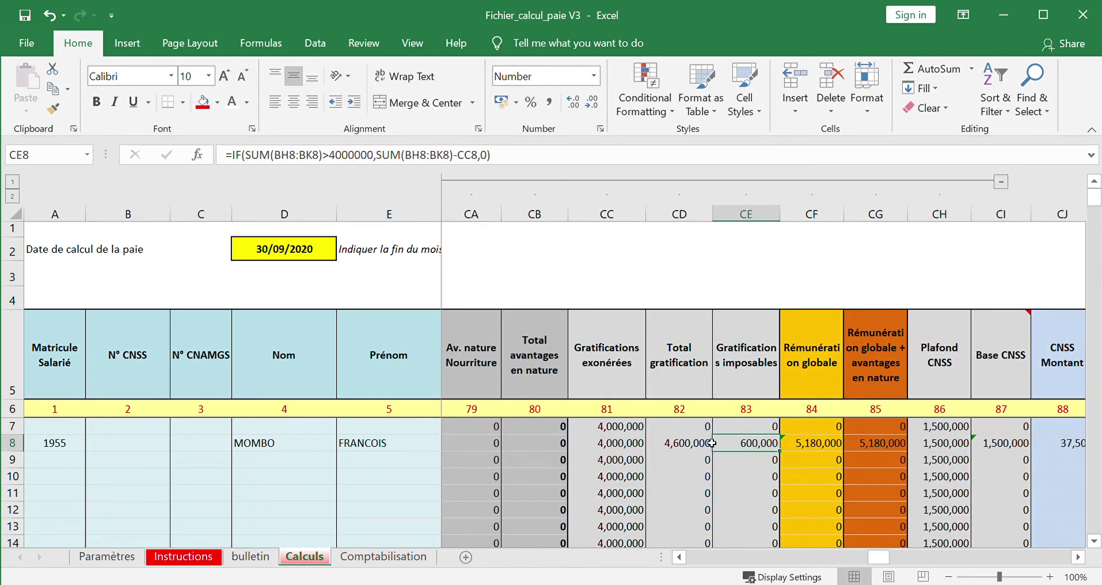
pyautogui.press('Left')
pyautogui.press('Left')
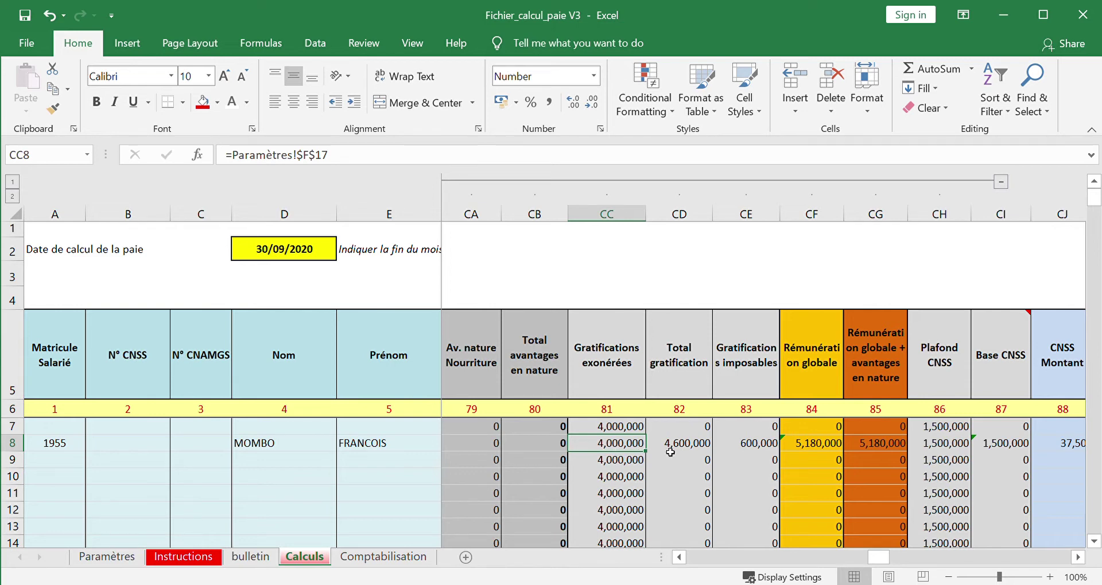
pyautogui.click(683, 446)
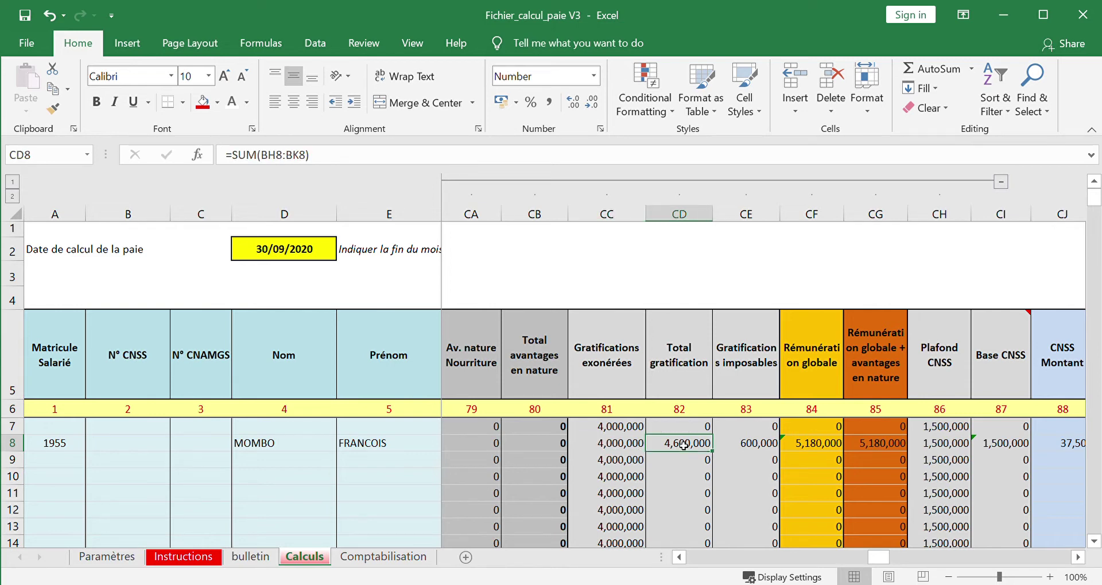
pyautogui.click(618, 446)
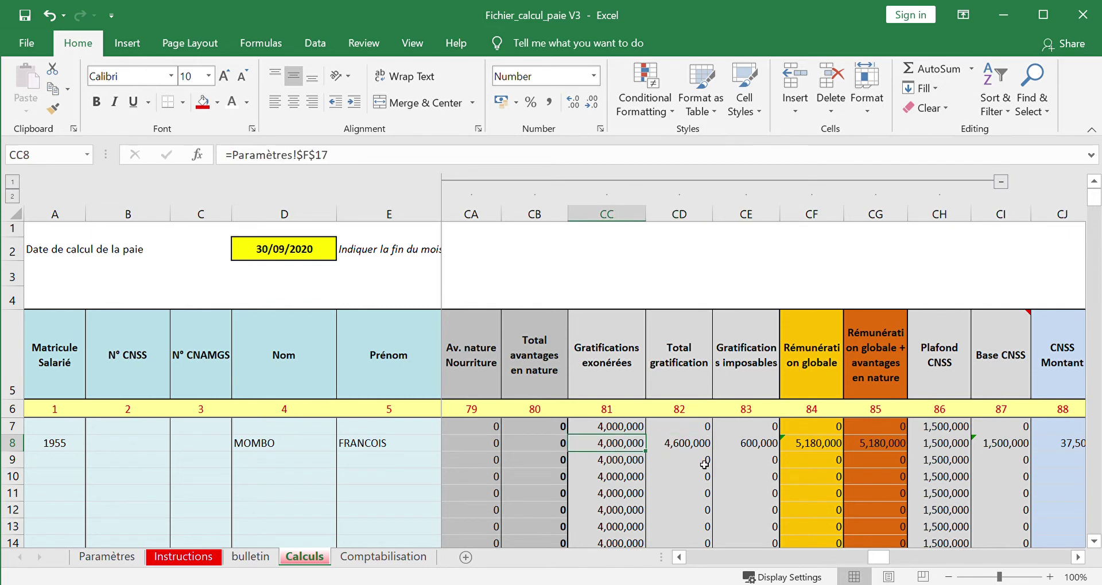
pyautogui.click(752, 447)
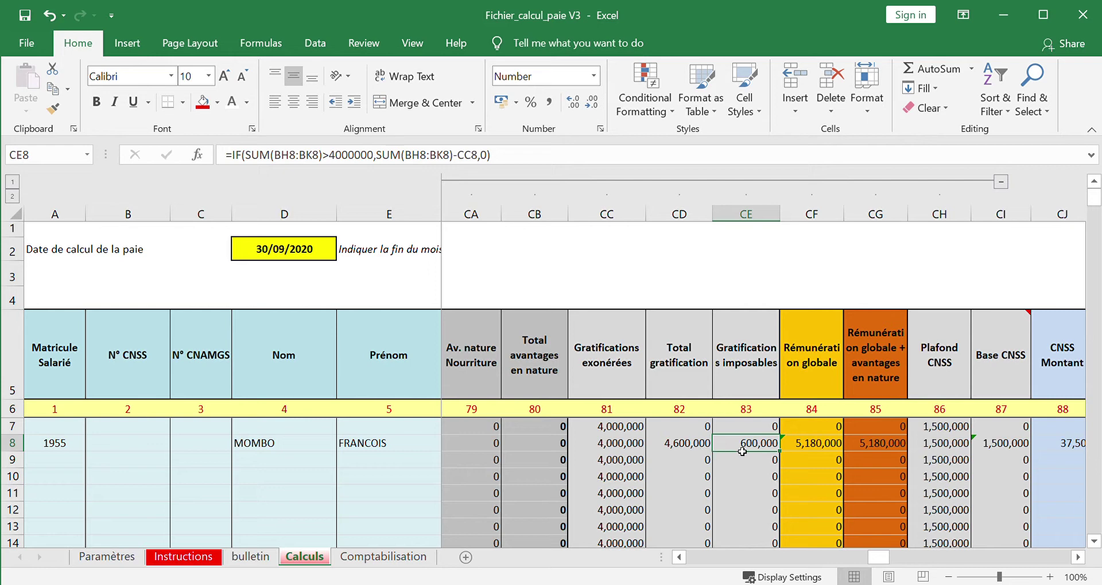
pyautogui.press('Right')
pyautogui.press('Right')
pyautogui.press('Right')
pyautogui.press('Right')
pyautogui.press('Right')
pyautogui.press('Right')
pyautogui.press('Right')
pyautogui.press('Right')
pyautogui.press('Right')
pyautogui.press('Right')
pyautogui.press('Right')
pyautogui.press('Right')
pyautogui.press('Right')
pyautogui.press('Right')
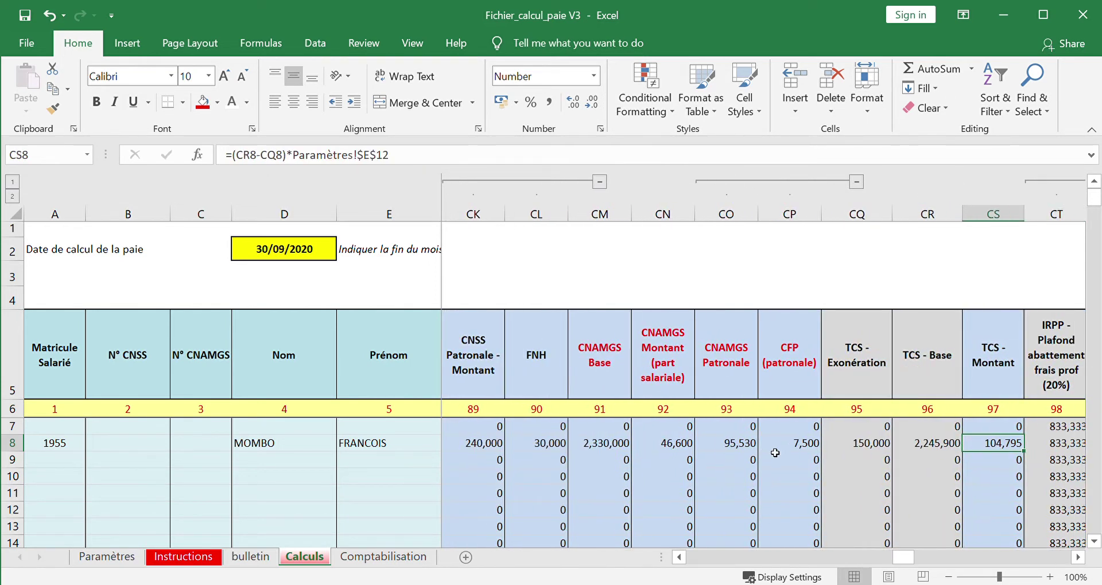
# - Inspect row 8's CNSS and IRPP formulas: 3.5 parts, quotient 489,395, 25% rate, 62,000 deduction
pyautogui.press('Left')
pyautogui.press('Left')
pyautogui.press('Left')
pyautogui.press('Left')
pyautogui.press('Left')
pyautogui.press('Left')
pyautogui.press('Left')
pyautogui.press('Left')
pyautogui.press('Left')
pyautogui.press('Left')
pyautogui.press('Left')
pyautogui.press('Left')
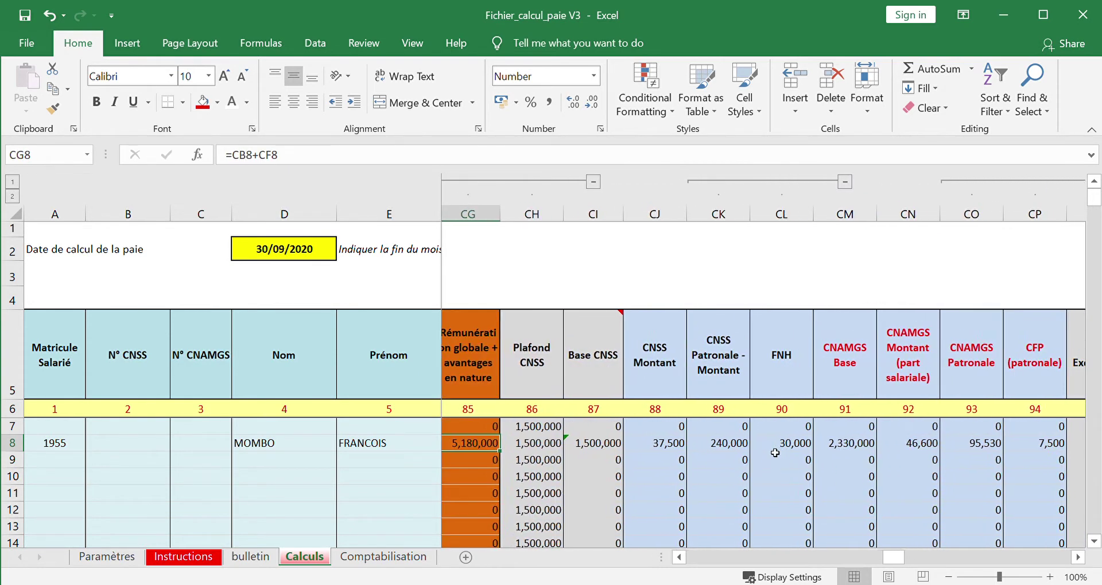
pyautogui.press('Right')
pyautogui.press('Right')
pyautogui.press('Right')
pyautogui.press('Right')
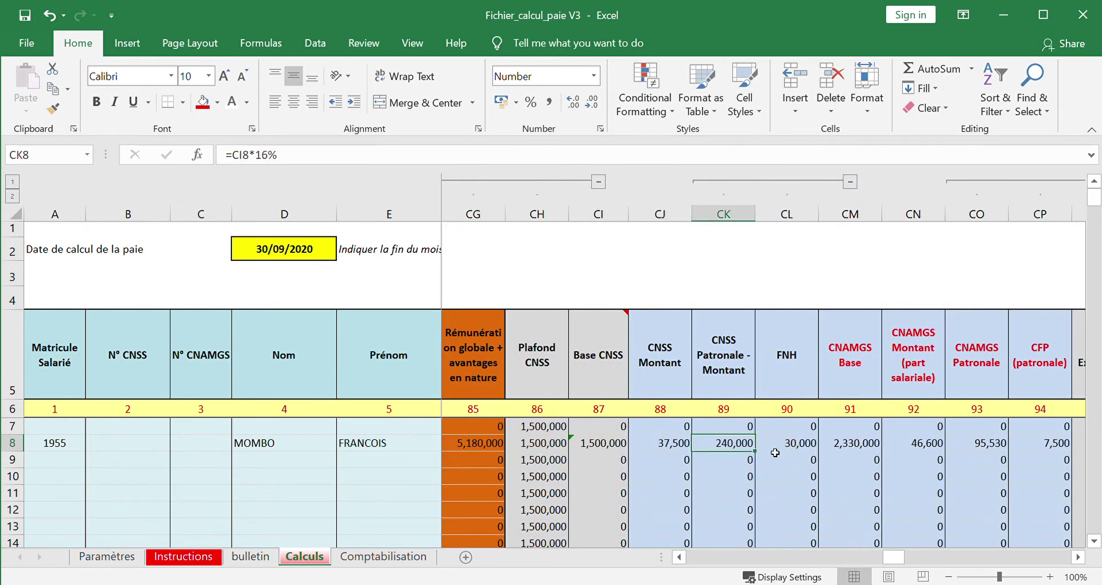
pyautogui.press('Right')
pyautogui.press('Right')
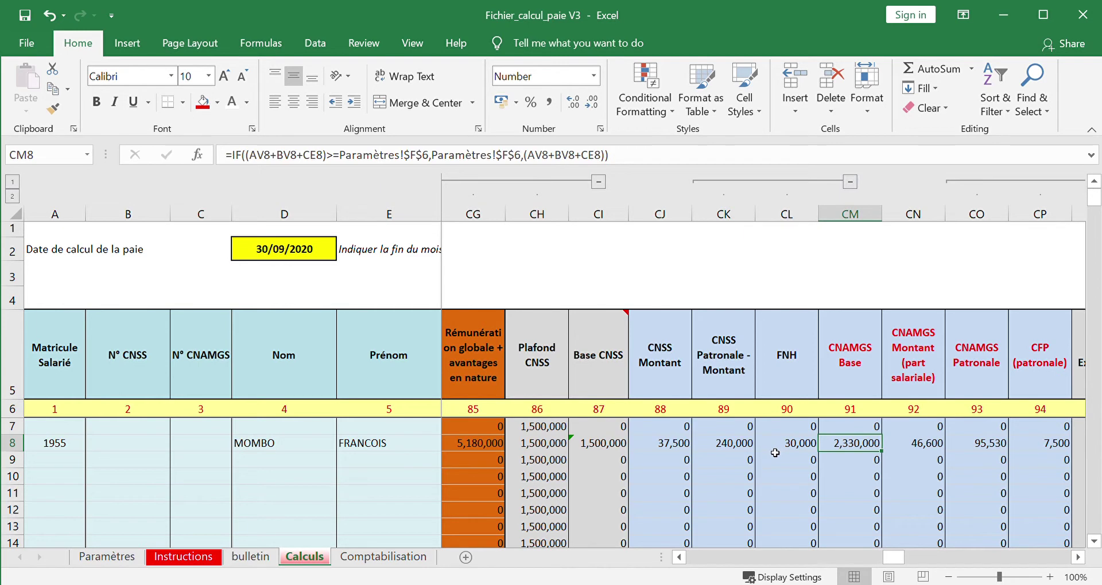
pyautogui.press('Right')
pyautogui.press('Right')
pyautogui.press('Right')
pyautogui.press('Right')
pyautogui.press('Right')
pyautogui.press('Right')
pyautogui.press('Right')
pyautogui.press('Right')
pyautogui.press('Right')
pyautogui.press('Right')
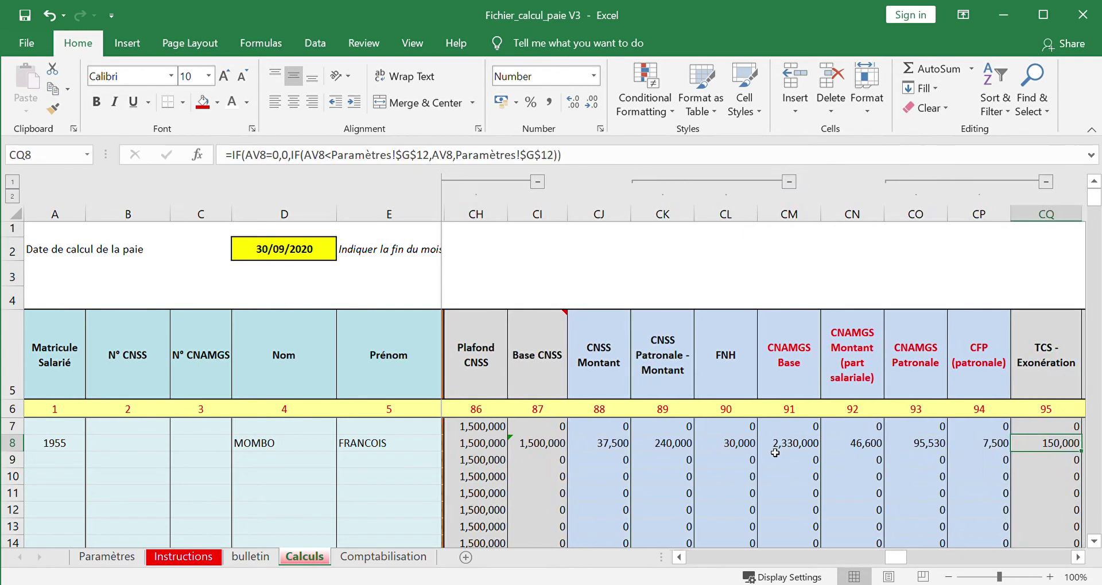
pyautogui.press('Left')
pyautogui.press('Left')
pyautogui.press('Left')
pyautogui.press('Left')
pyautogui.press('Left')
pyautogui.press('Left')
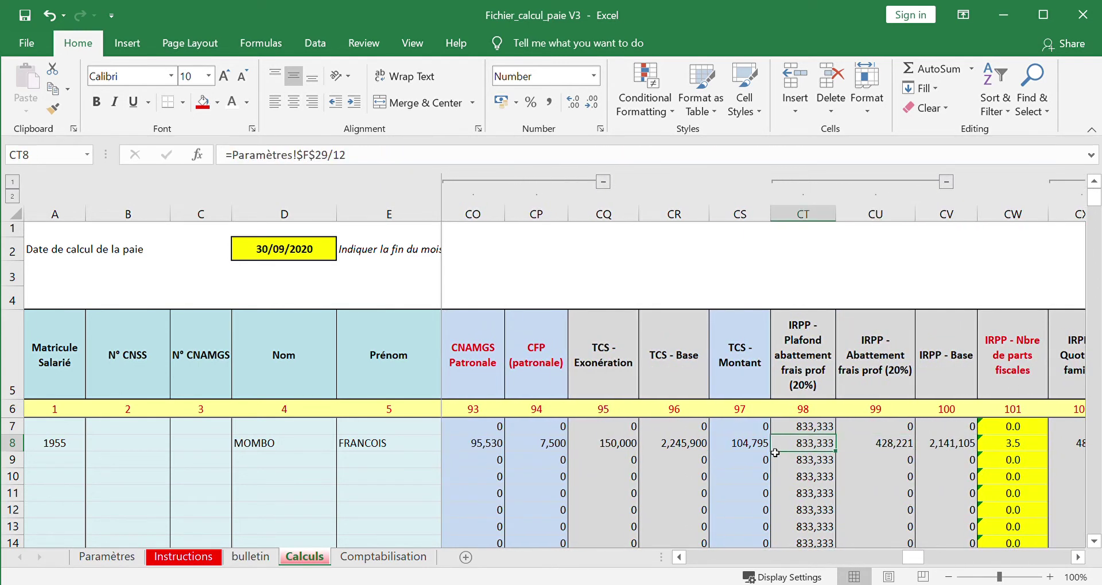
pyautogui.press('Right')
pyautogui.press('Right')
pyautogui.press('Right')
pyautogui.press('Right')
pyautogui.press('Right')
pyautogui.press('Right')
pyautogui.press('Right')
pyautogui.press('Right')
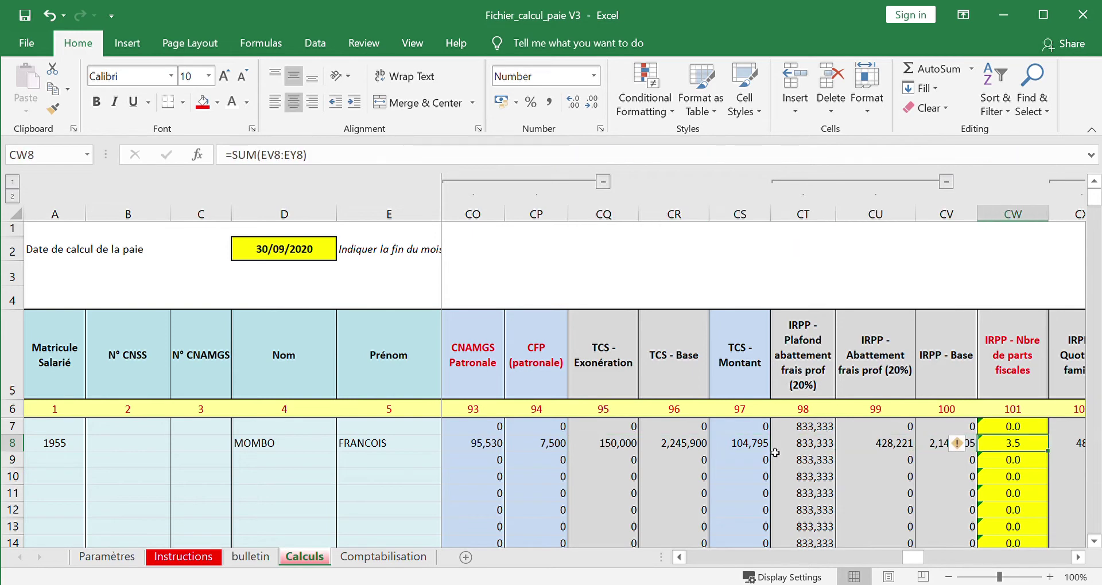
pyautogui.press('Left')
pyautogui.press('Left')
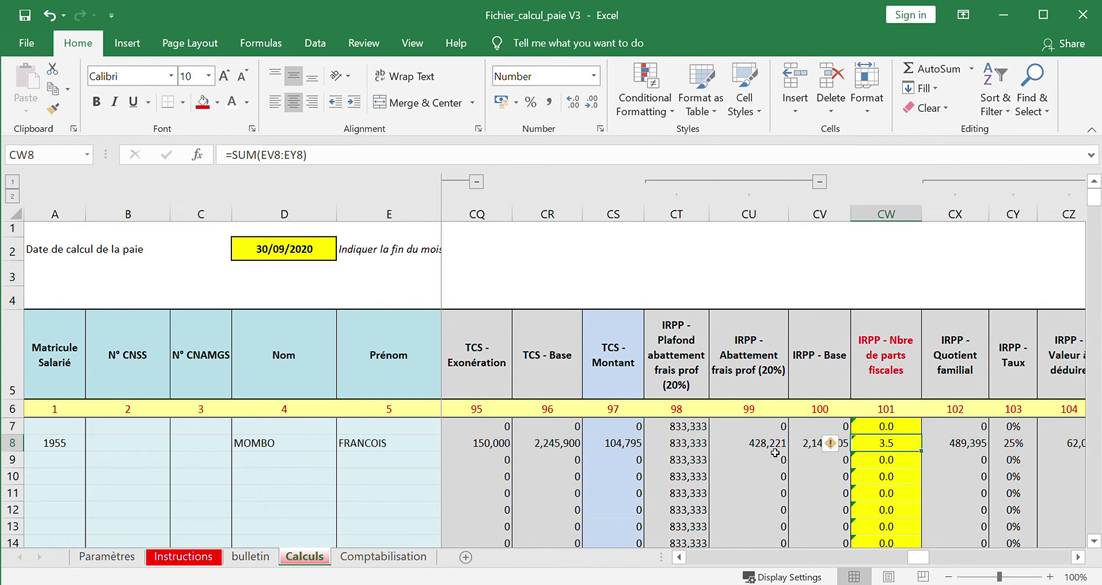
pyautogui.press('Right')
pyautogui.press('Right')
pyautogui.press('Right')
pyautogui.press('Right')
pyautogui.press('Right')
pyautogui.press('Right')
pyautogui.press('Right')
pyautogui.press('Right')
pyautogui.press('Right')
pyautogui.press('Right')
pyautogui.press('Right')
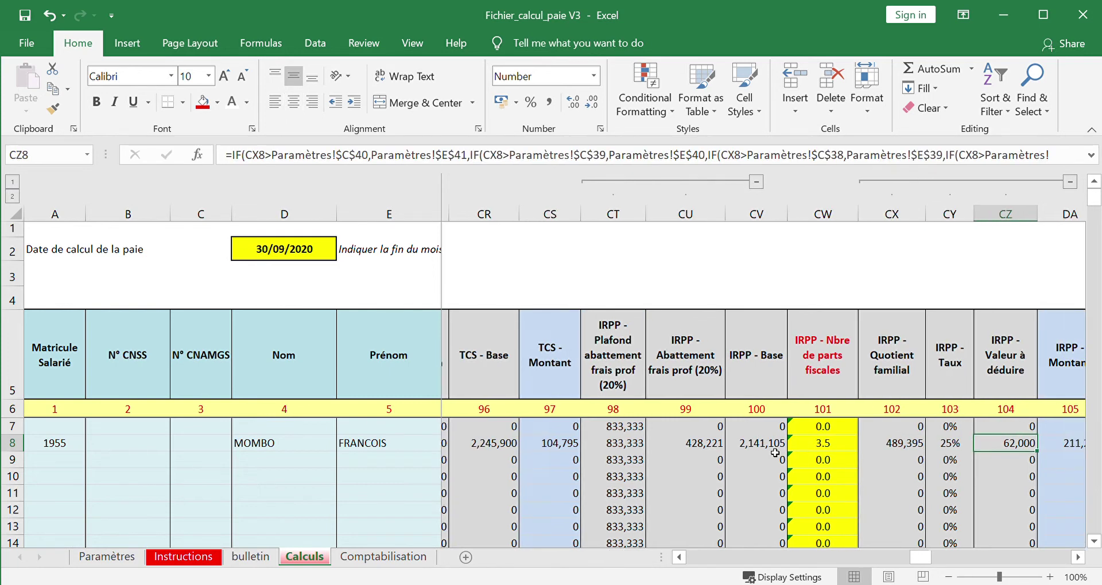
# - Review the net pay in DG8 and the gross salary formulas through the housing benefit in DJ8
pyautogui.press('Right')
pyautogui.press('Left')
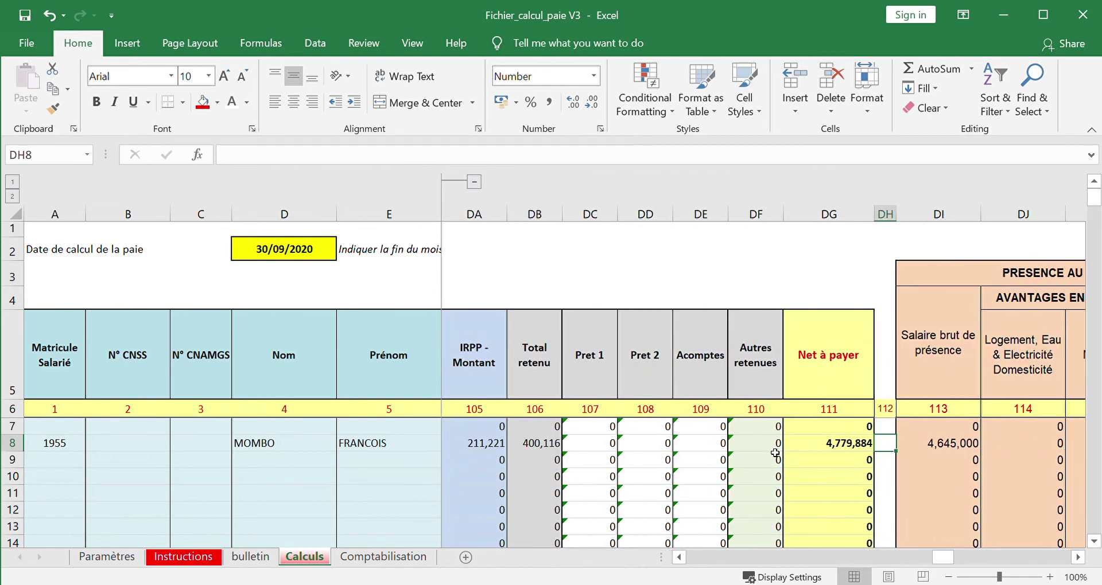
pyautogui.press('Left')
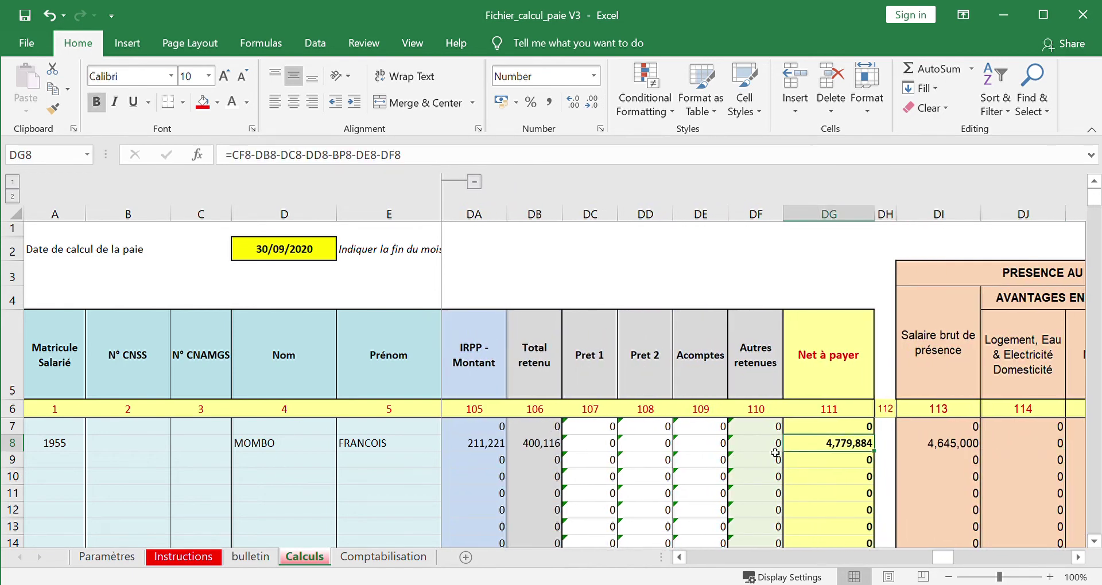
pyautogui.press('Right')
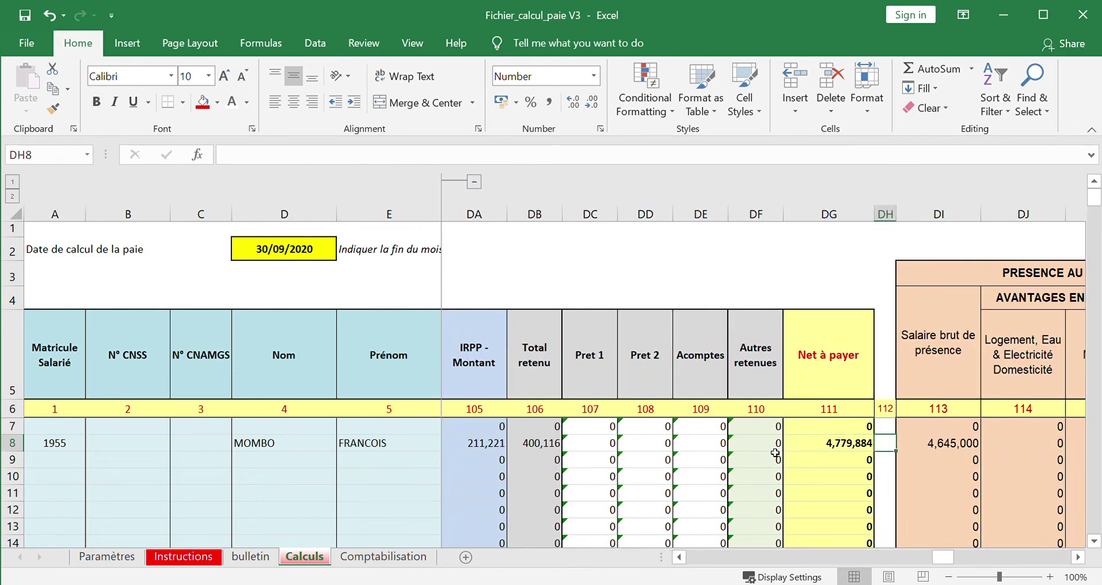
pyautogui.press('Right')
pyautogui.press('Right')
pyautogui.press('Right')
pyautogui.press('Right')
pyautogui.press('Right')
pyautogui.press('Right')
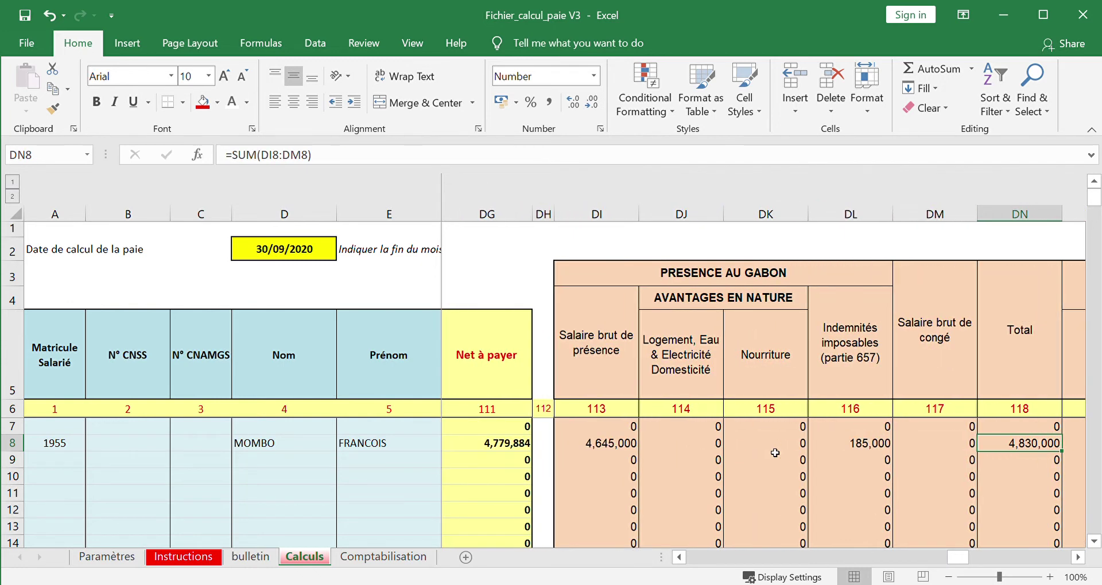
pyautogui.press('Right')
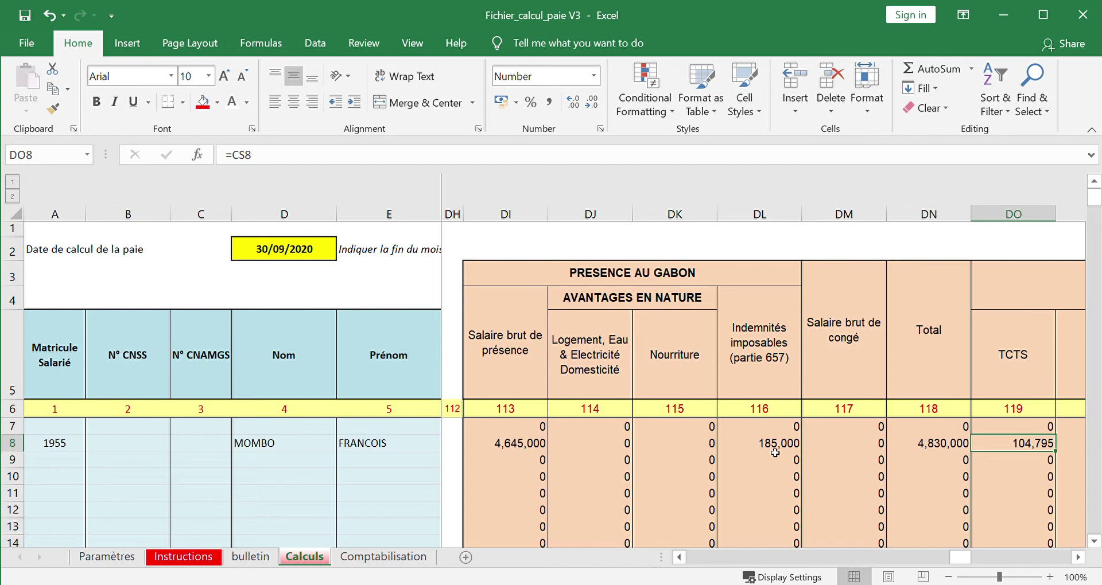
pyautogui.press('Left')
pyautogui.press('Left')
pyautogui.press('Left')
pyautogui.press('Left')
pyautogui.press('Left')
pyautogui.press('Left')
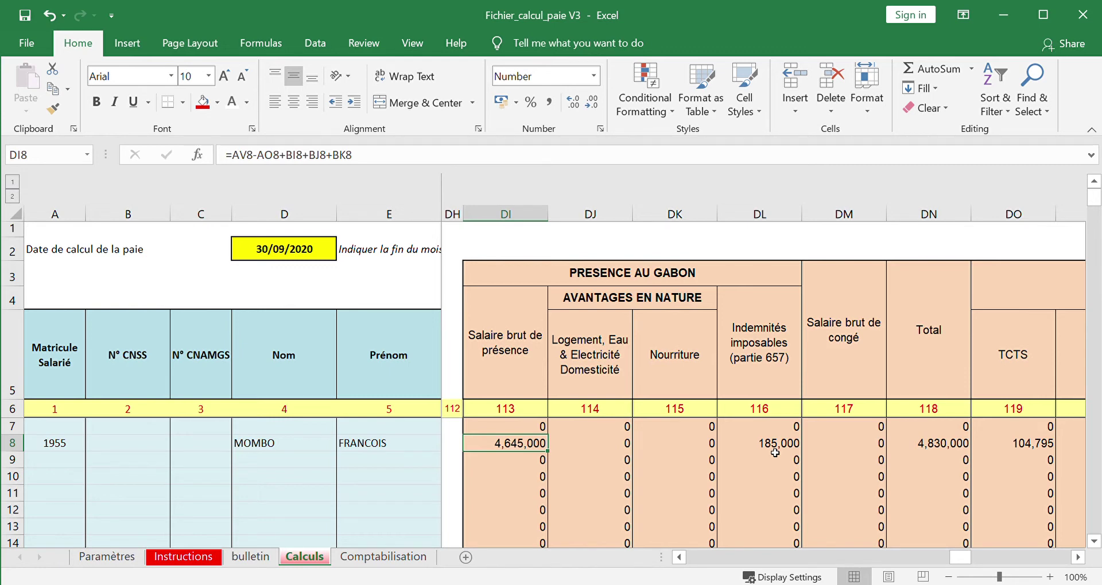
pyautogui.press('Right')
pyautogui.press('Right')
pyautogui.press('Right')
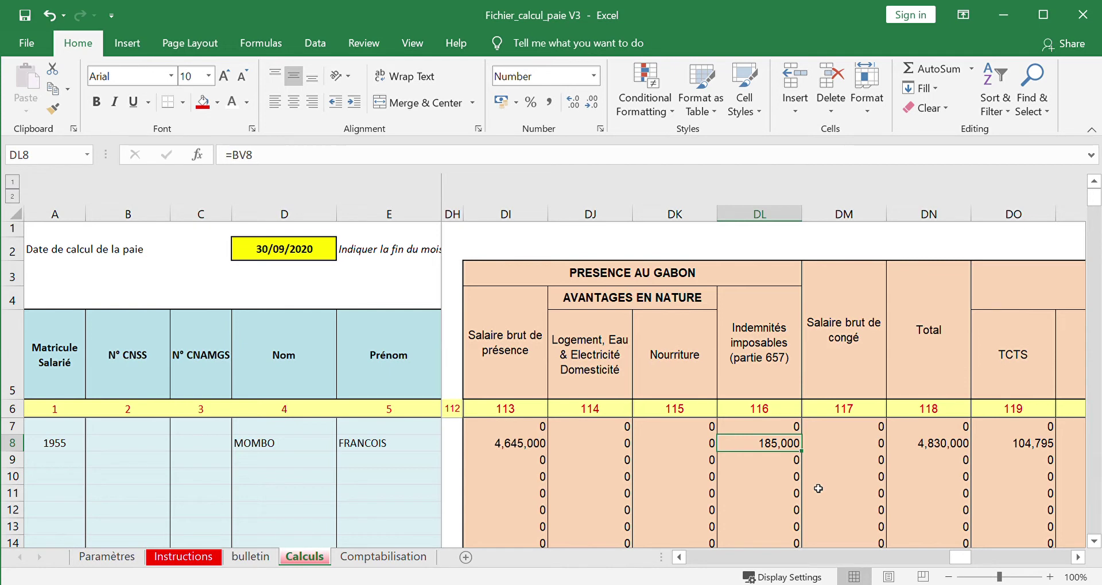
# - Check the 4,830,000 gross total in DN8 and the 353,516 salary tax total in DS8
pyautogui.press('Right')
pyautogui.press('Right')
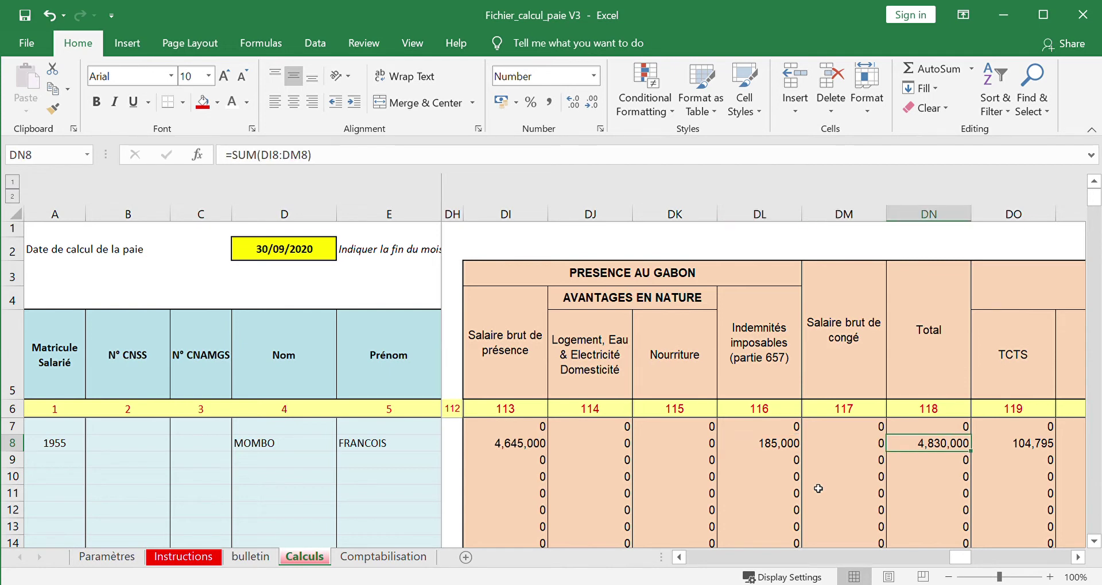
pyautogui.press('Right')
pyautogui.press('Right')
pyautogui.press('Right')
pyautogui.press('Right')
pyautogui.press('Right')
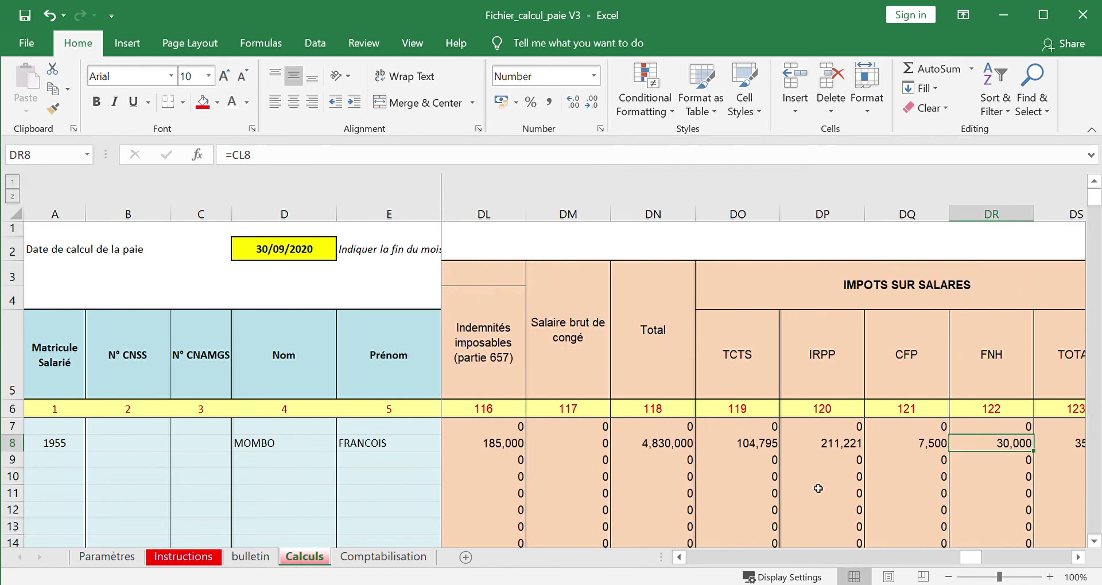
pyautogui.press('Right')
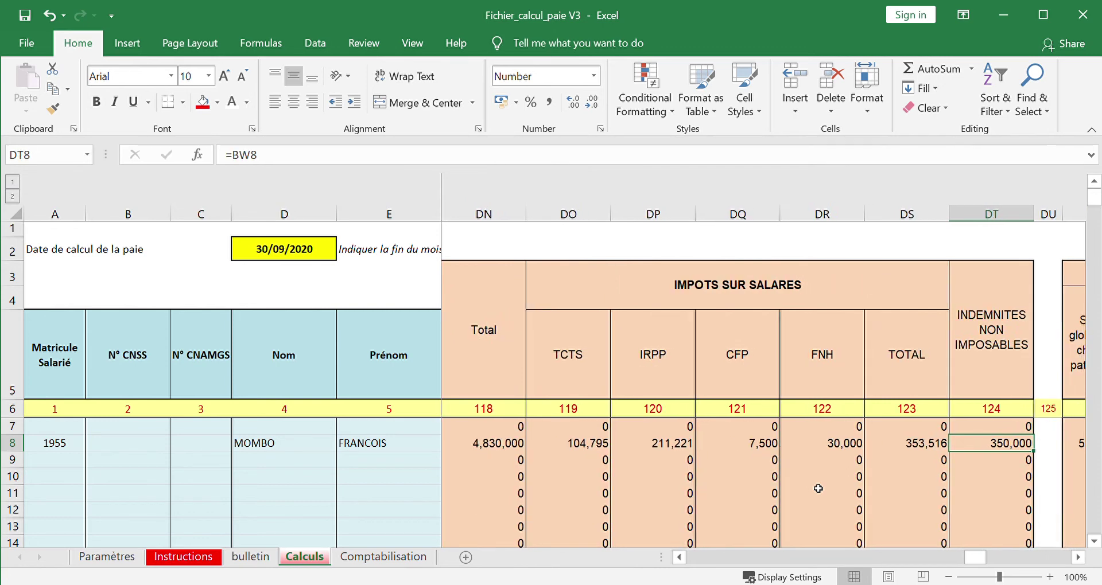
pyautogui.press('Left')
pyautogui.press('Left')
pyautogui.press('Left')
pyautogui.press('Left')
pyautogui.press('Left')
pyautogui.press('Left')
pyautogui.press('Right')
pyautogui.press('Right')
pyautogui.press('Right')
pyautogui.press('Right')
pyautogui.press('Right')
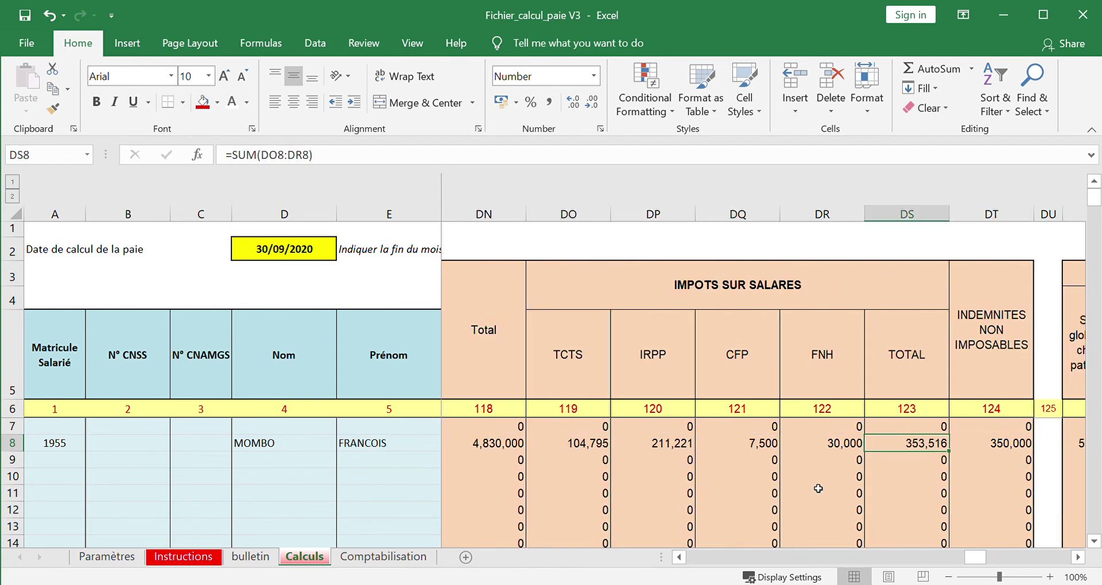
pyautogui.press('Right')
pyautogui.press('Right')
pyautogui.press('Right')
pyautogui.press('Right')
pyautogui.press('Right')
pyautogui.press('Right')
pyautogui.press('Right')
pyautogui.press('Right')
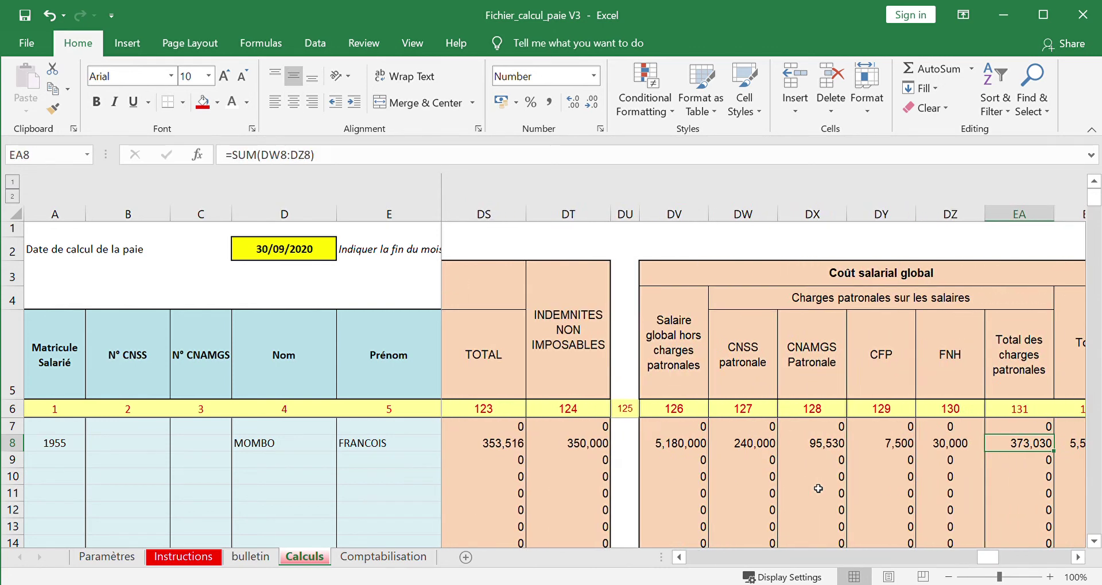
# - Check row 8's employer charges of 373,030 and total payroll cost of 5,553,030
pyautogui.press('Right')
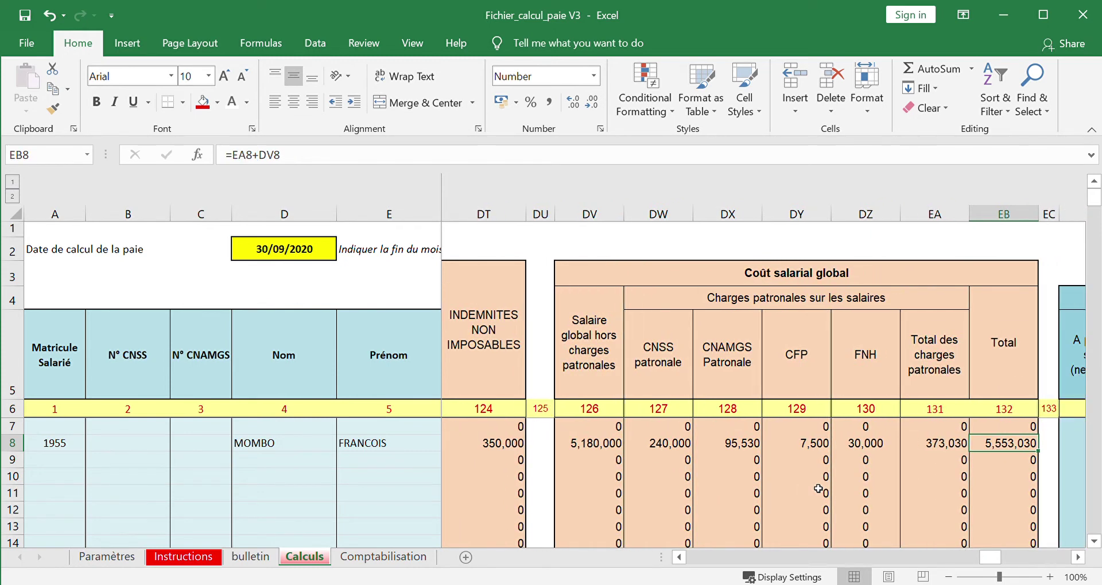
pyautogui.press('Left')
pyautogui.press('Left')
pyautogui.press('Left')
pyautogui.press('Left')
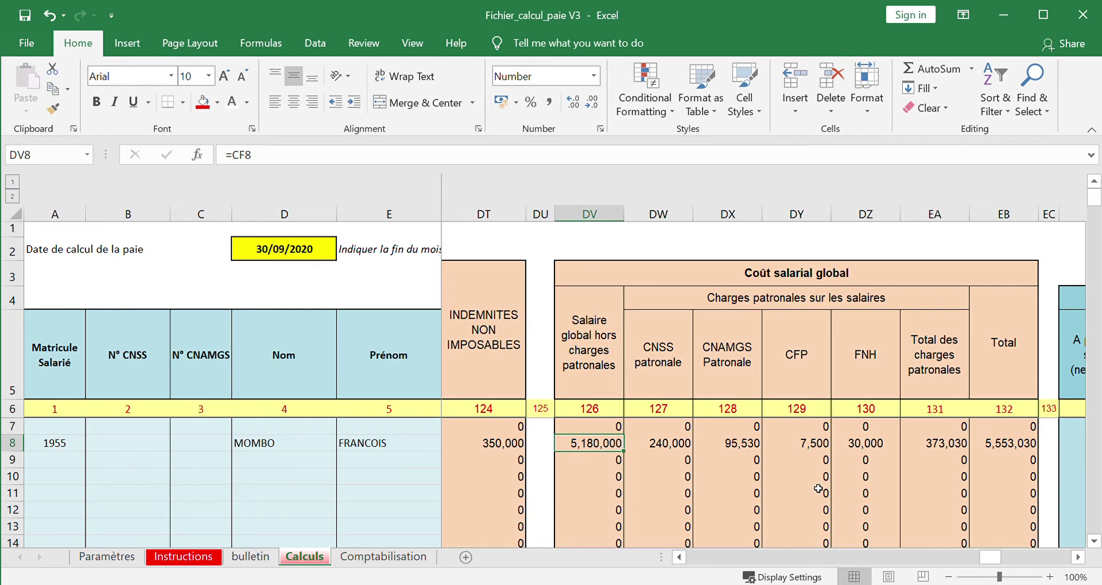
pyautogui.press('Right')
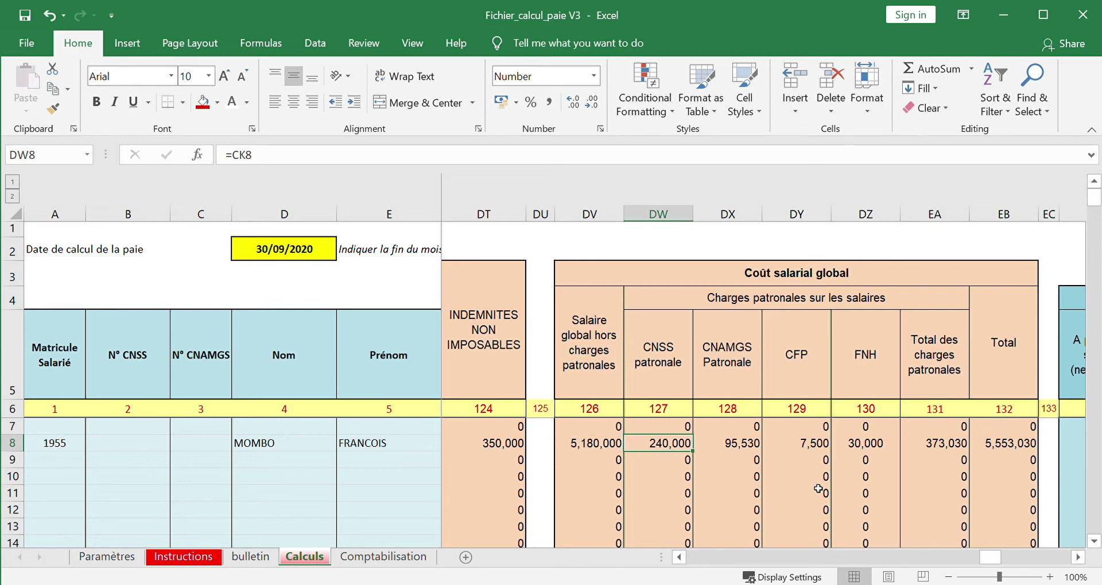
pyautogui.press('Right')
pyautogui.press('Right')
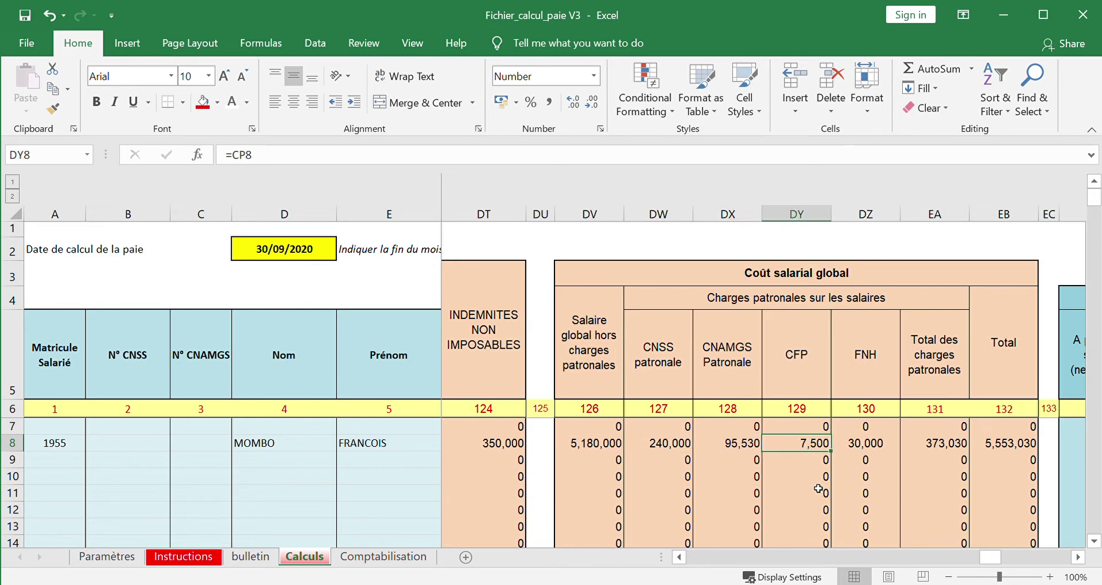
pyautogui.press('Right')
pyautogui.press('Right')
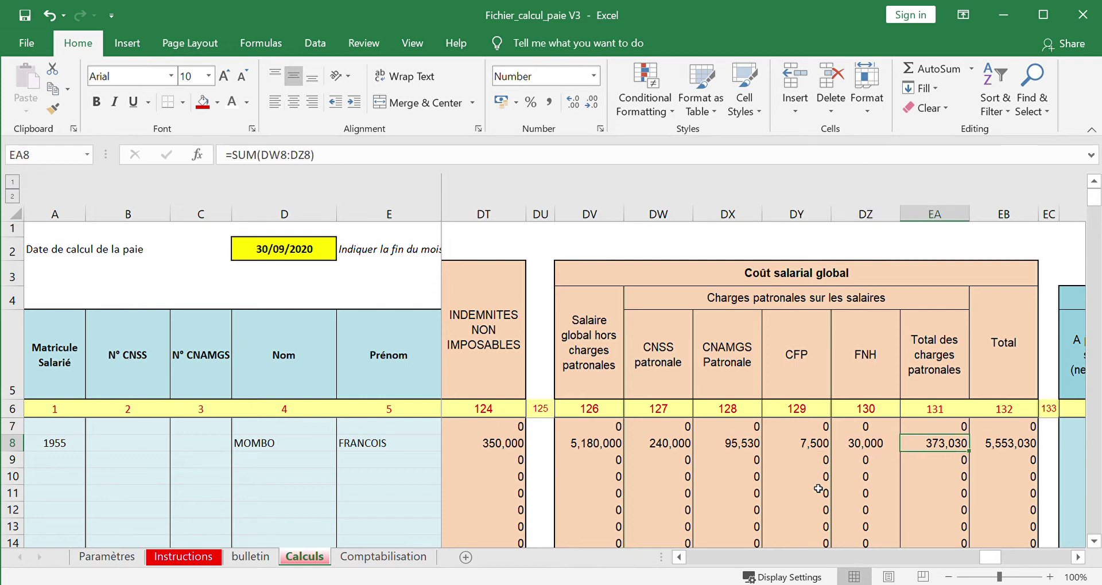
pyautogui.press('Right')
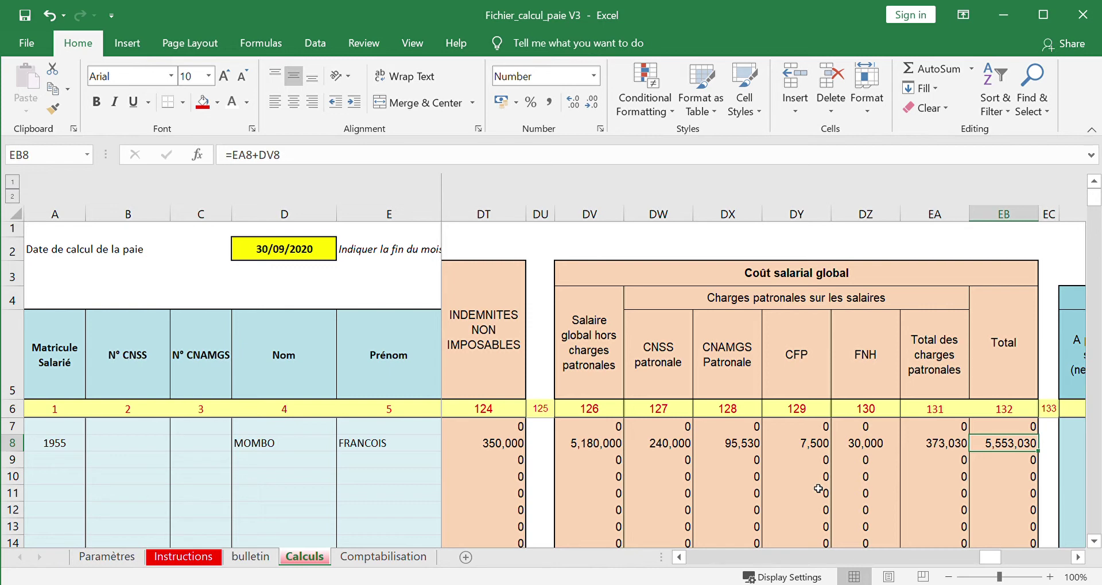
pyautogui.press('Right')
pyautogui.press('Right')
pyautogui.press('Right')
pyautogui.press('Right')
pyautogui.press('Right')
pyautogui.press('Right')
pyautogui.press('Right')
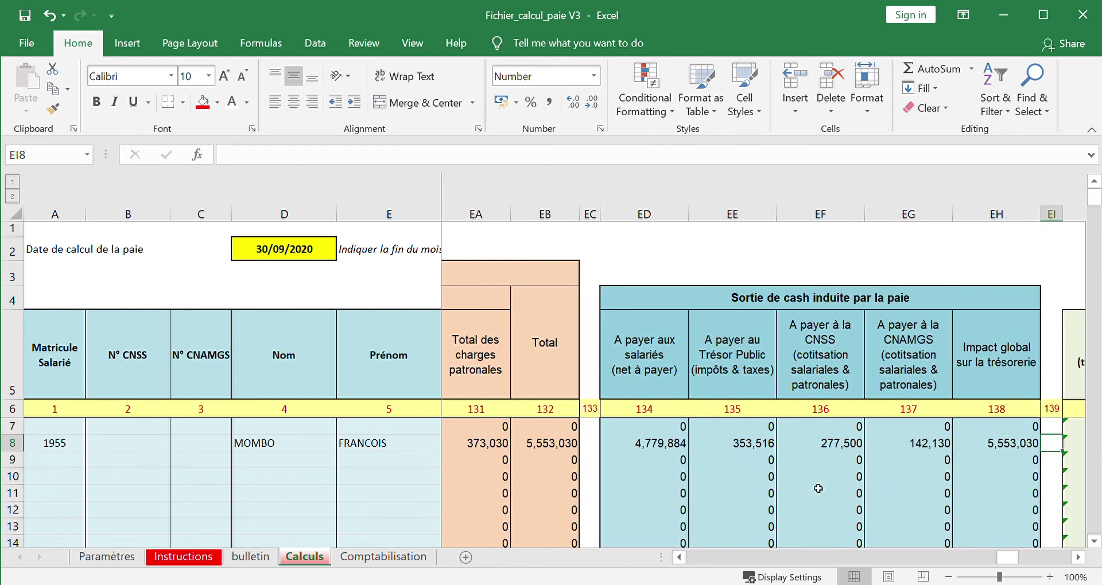
# - Read row 8's cash outflows: 353,516 Trésor Public, 277,500 CNSS, 142,130 CNAMGS, total 5,553,030
pyautogui.press('Right')
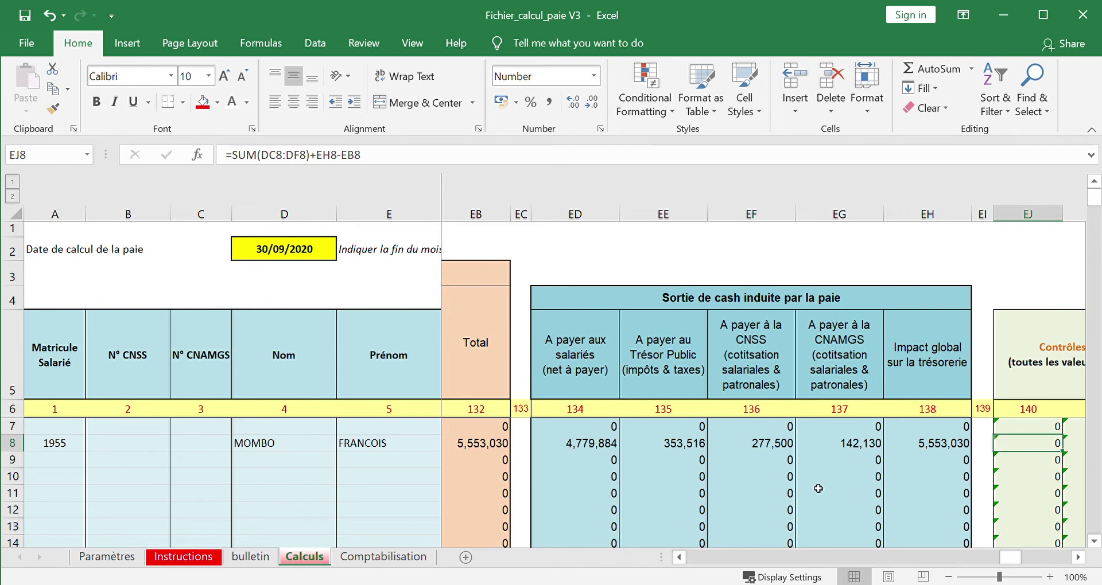
pyautogui.click(601, 446)
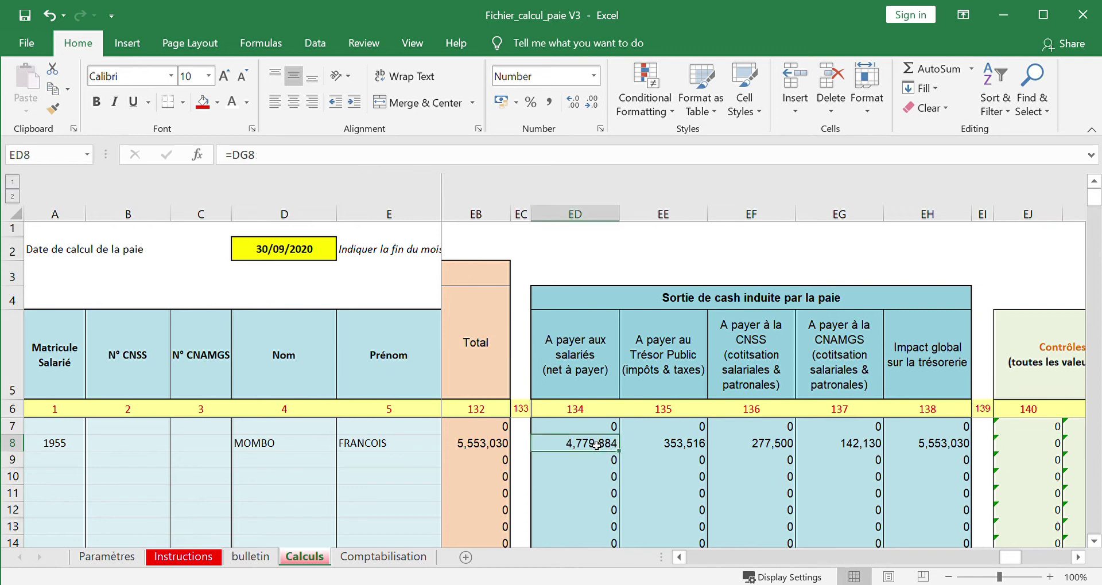
pyautogui.click(676, 449)
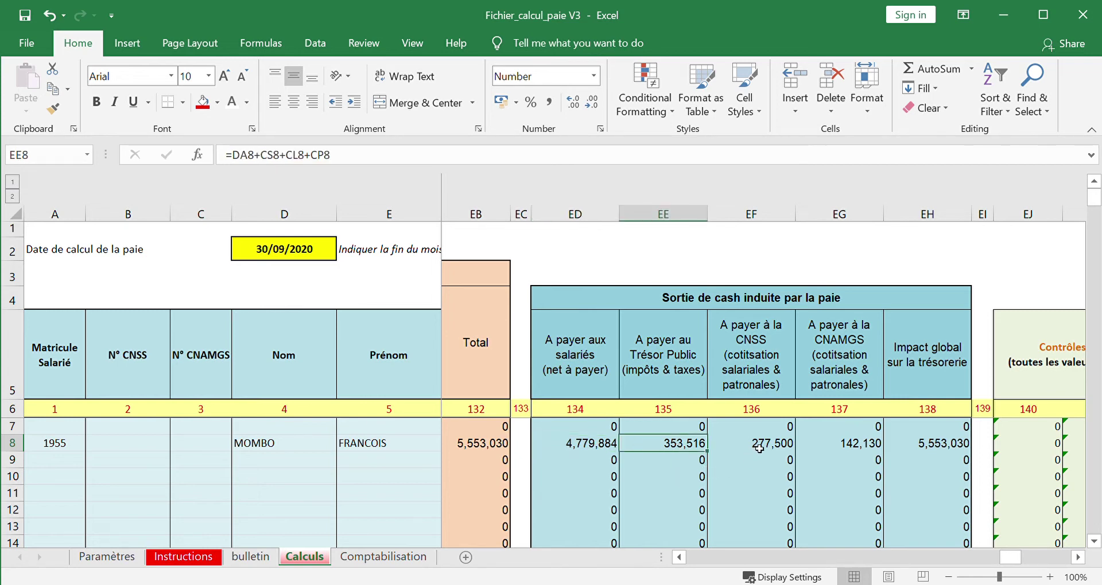
pyautogui.click(759, 448)
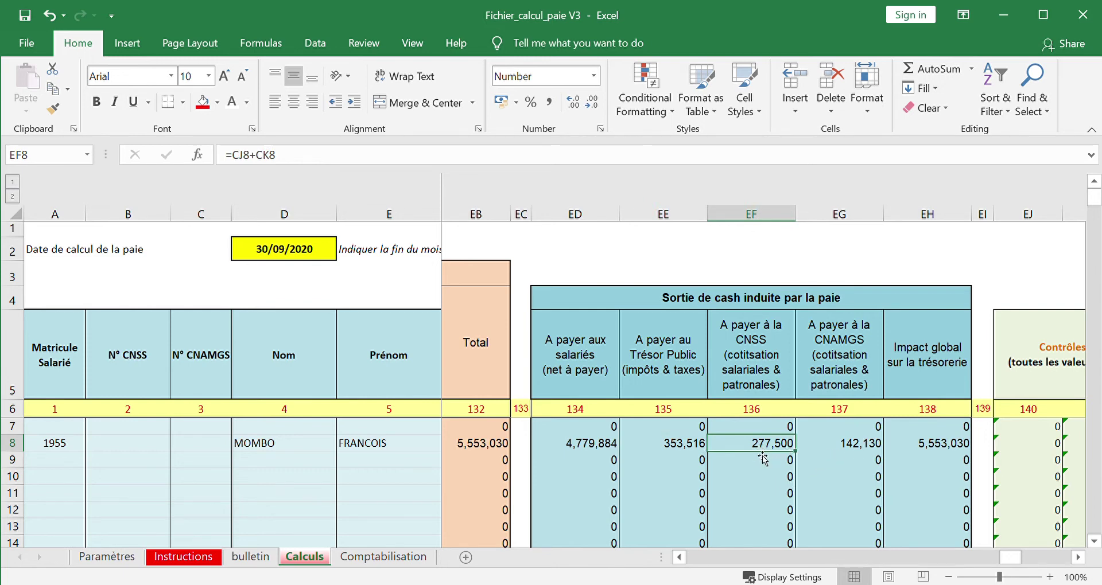
pyautogui.click(845, 450)
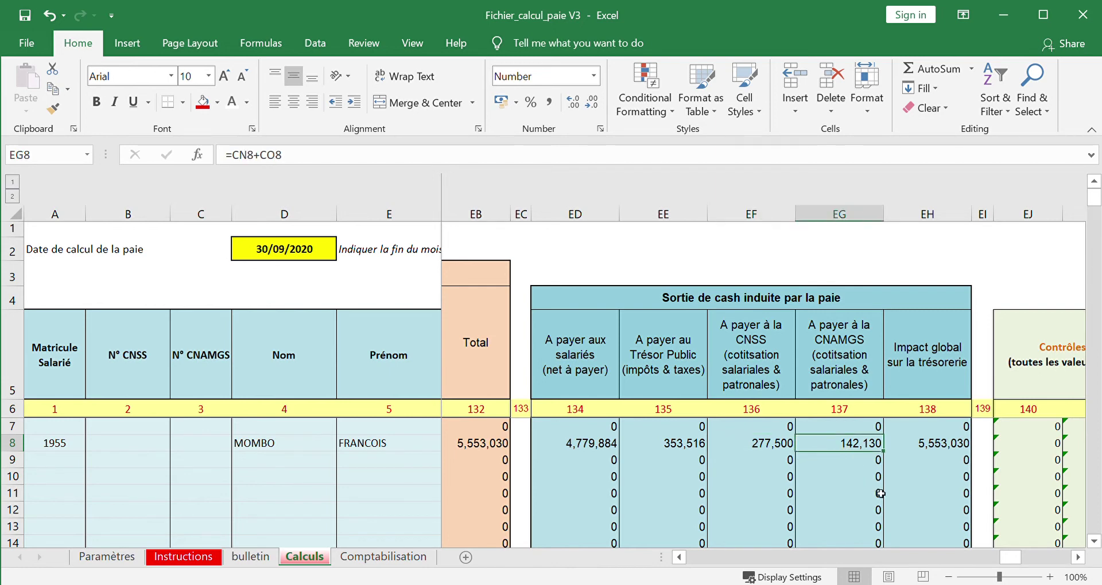
pyautogui.click(941, 444)
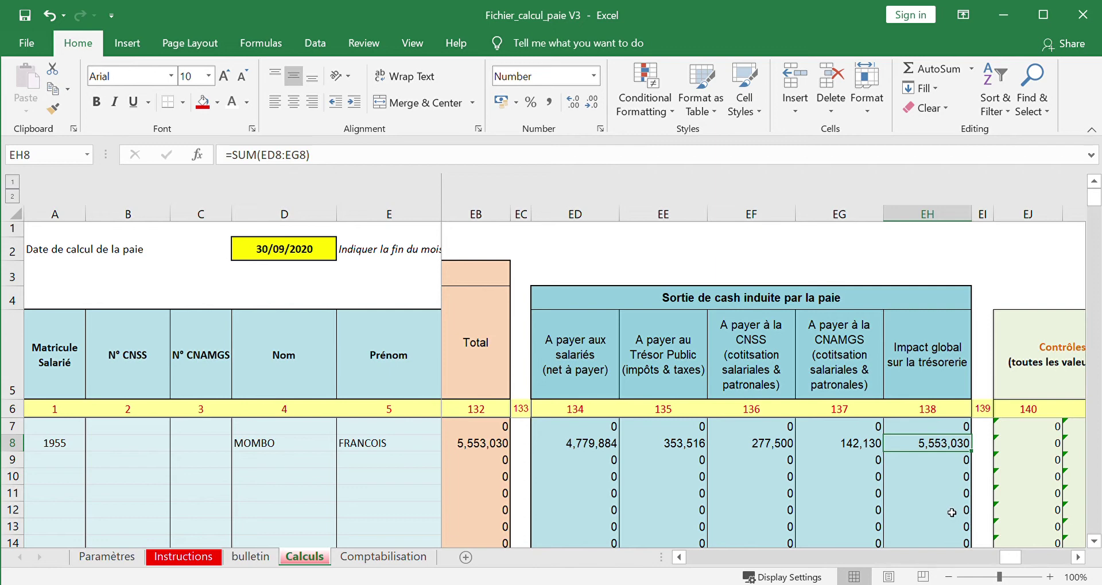
# - Check that both Contrôles cells, EJ8 and EK8, show 0
pyautogui.press('Right')
pyautogui.press('Right')
pyautogui.press('Right')
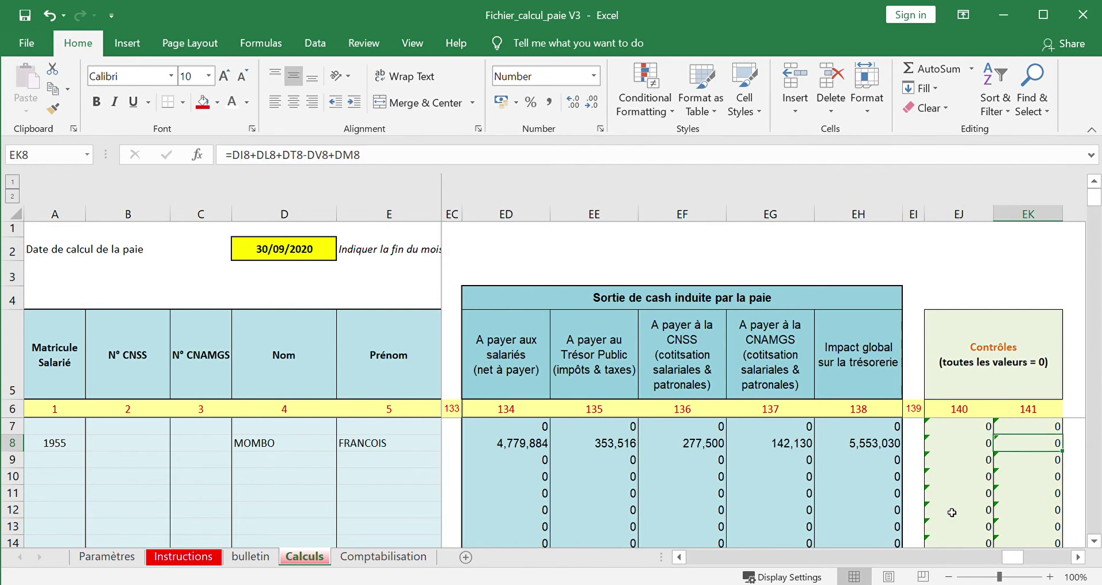
pyautogui.press('Left')
pyautogui.press('Left')
pyautogui.press('Left')
pyautogui.press('Right')
pyautogui.press('Right')
pyautogui.press('Right')
pyautogui.press('Right')
pyautogui.press('Right')
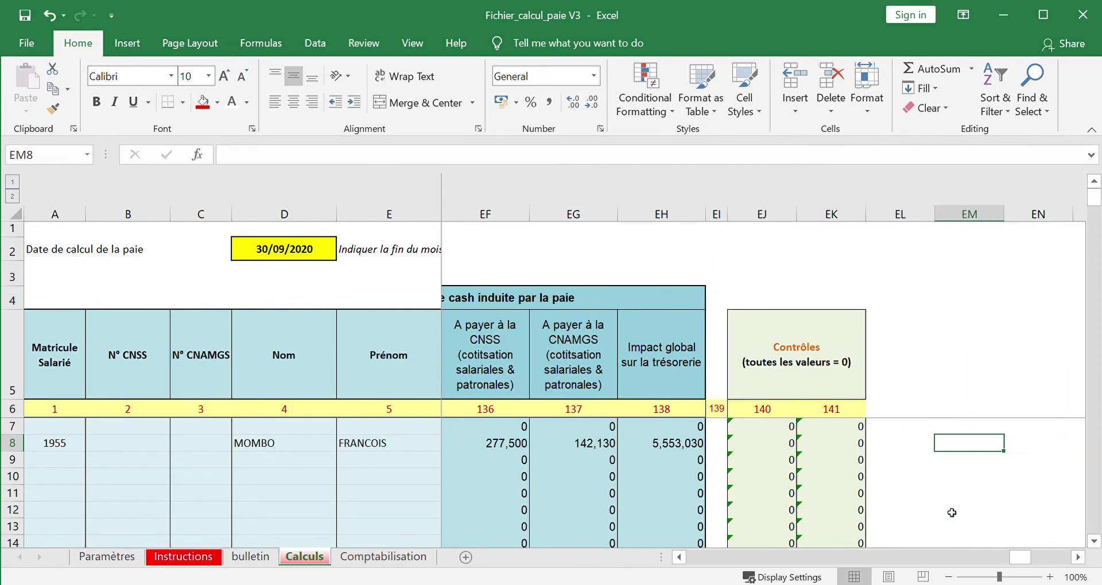
pyautogui.press('Left')
pyautogui.press('Left')
pyautogui.press('Left')
pyautogui.press('Right')
pyautogui.press('Right')
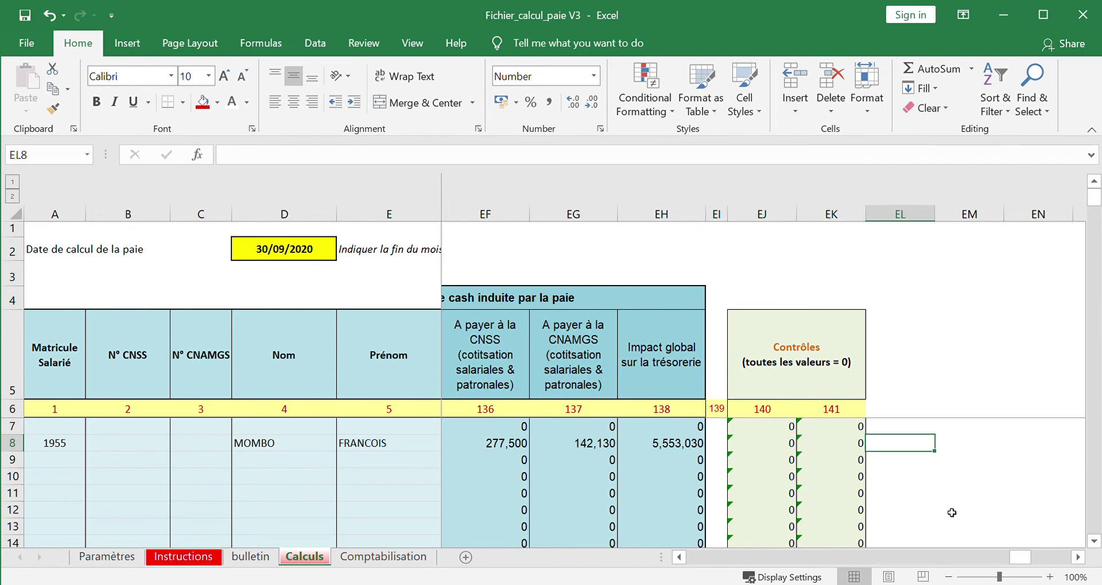
pyautogui.press('Left')
pyautogui.press('Left')
pyautogui.press('Left')
pyautogui.press('Left')
pyautogui.press('Left')
pyautogui.press('Left')
pyautogui.press('Left')
pyautogui.press('Left')
pyautogui.press('Left')
pyautogui.press('Left')
pyautogui.press('Left')
pyautogui.press('Left')
pyautogui.press('Left')
pyautogui.press('Left')
pyautogui.press('Left')
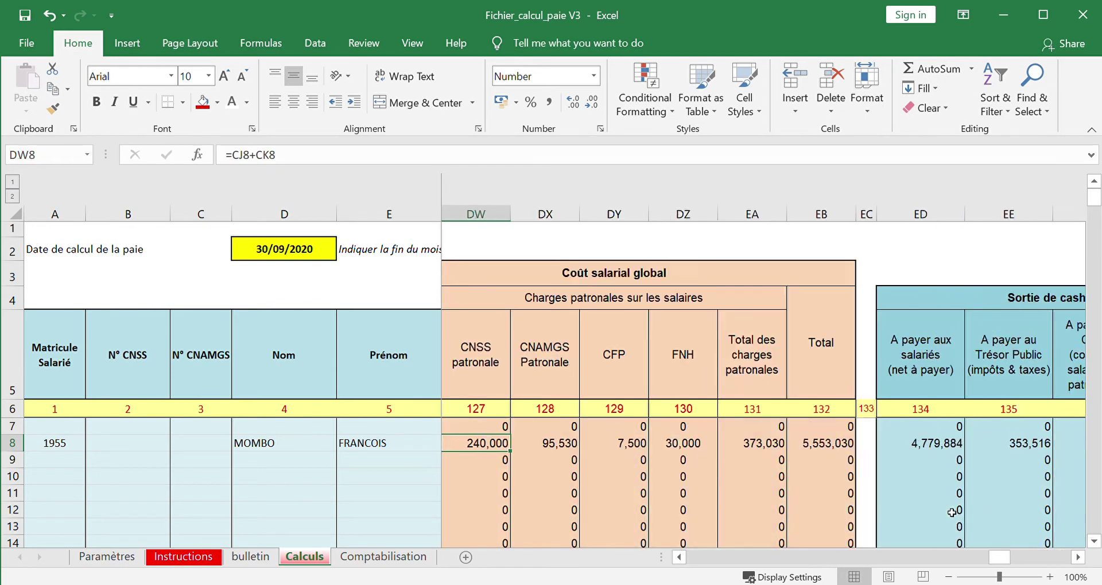
pyautogui.press('Left')
pyautogui.press('Left')
pyautogui.press('Left')
pyautogui.press('Left')
pyautogui.press('Left')
pyautogui.press('Left')
pyautogui.press('Left')
pyautogui.press('Left')
pyautogui.press('Left')
pyautogui.press('Left')
pyautogui.press('Left')
pyautogui.press('Left')
pyautogui.press('Left')
pyautogui.press('Left')
pyautogui.press('Left')
pyautogui.press('Left')
pyautogui.press('Left')
pyautogui.press('Left')
pyautogui.press('Left')
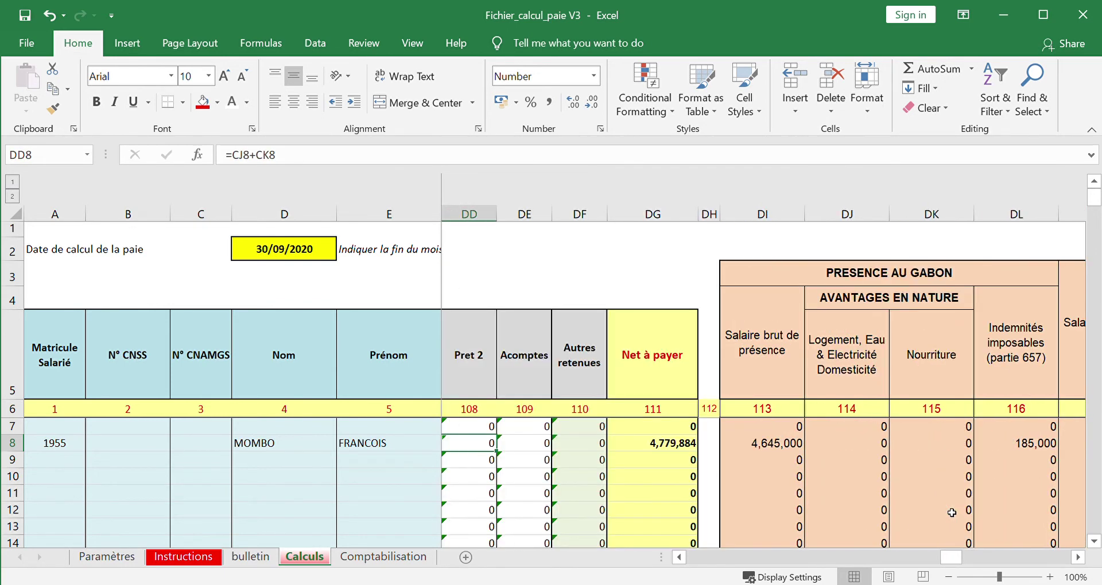
pyautogui.press('Left')
pyautogui.press('Left')
pyautogui.press('Left')
pyautogui.press('Left')
pyautogui.press('Left')
pyautogui.press('Left')
pyautogui.press('Left')
pyautogui.press('Left')
pyautogui.press('Left')
pyautogui.press('Left')
pyautogui.press('Left')
pyautogui.press('Left')
pyautogui.press('Left')
pyautogui.press('Left')
pyautogui.press('Left')
pyautogui.press('Left')
pyautogui.press('Left')
pyautogui.press('Left')
pyautogui.press('Left')
pyautogui.press('Left')
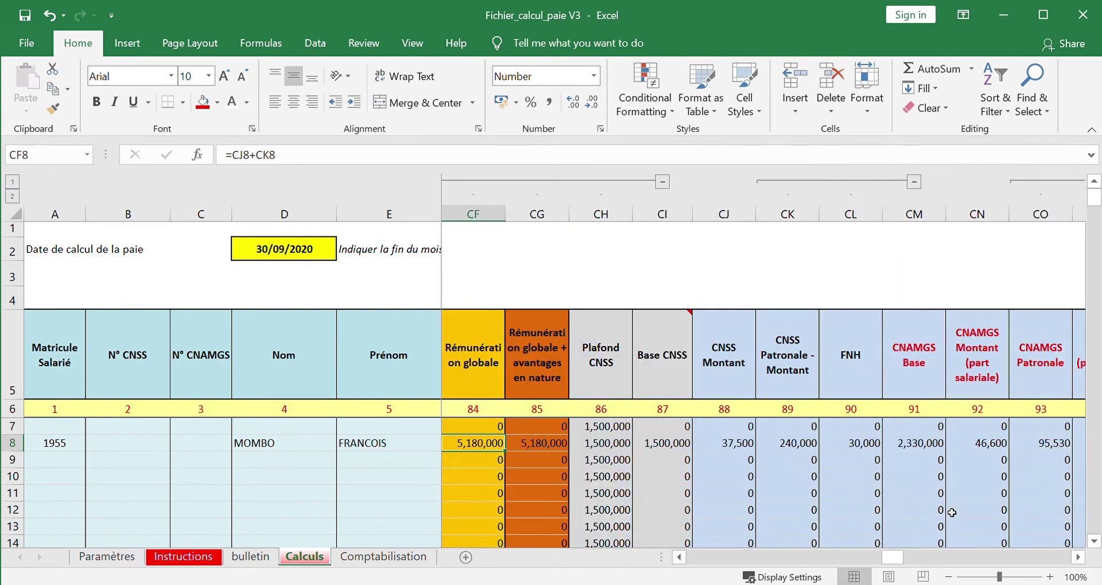
pyautogui.press('Left')
pyautogui.press('Left')
pyautogui.press('Left')
pyautogui.press('Left')
pyautogui.press('Left')
pyautogui.press('Left')
pyautogui.press('Left')
pyautogui.press('Left')
pyautogui.press('Left')
pyautogui.press('Left')
pyautogui.press('Left')
pyautogui.press('Left')
pyautogui.press('Left')
pyautogui.press('Left')
pyautogui.press('Left')
pyautogui.press('Left')
pyautogui.press('Left')
pyautogui.press('Left')
pyautogui.press('Left')
pyautogui.press('Left')
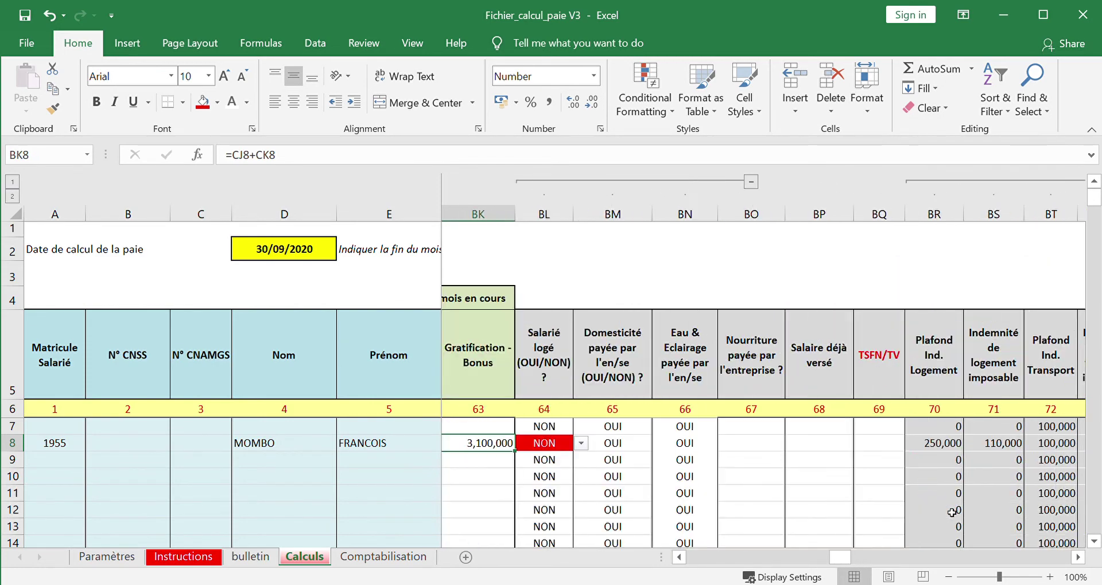
pyautogui.press('Left')
pyautogui.press('Left')
pyautogui.press('Left')
pyautogui.press('Left')
pyautogui.press('Left')
pyautogui.press('Left')
pyautogui.press('Left')
pyautogui.press('Left')
pyautogui.press('Left')
pyautogui.press('Left')
pyautogui.press('Left')
pyautogui.press('Left')
pyautogui.press('Left')
pyautogui.press('Left')
pyautogui.press('Left')
pyautogui.press('Left')
pyautogui.press('Left')
pyautogui.press('Left')
pyautogui.press('Left')
pyautogui.press('Left')
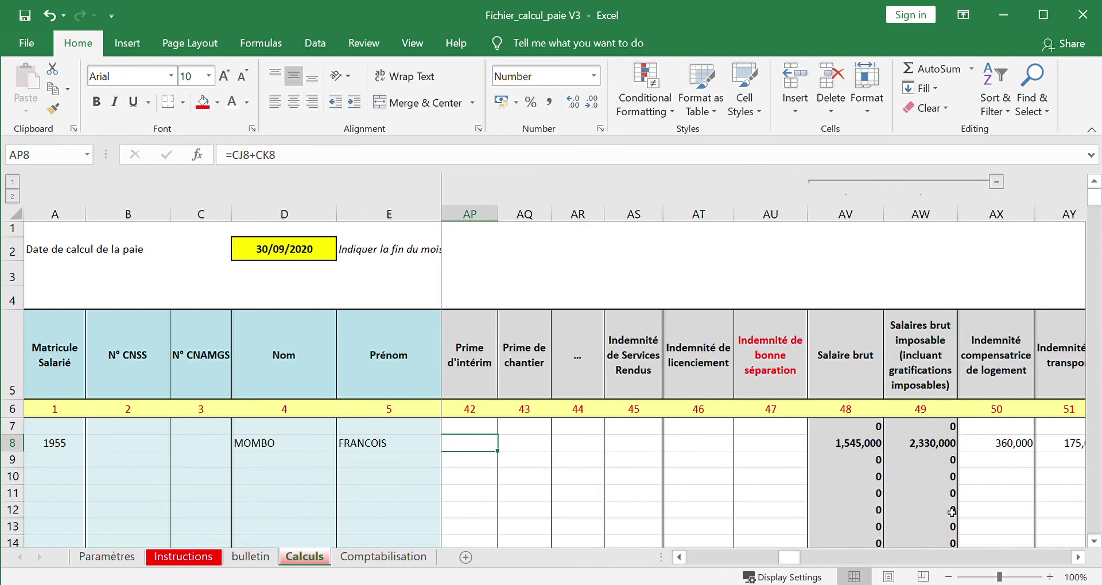
pyautogui.press('Left')
pyautogui.press('Left')
pyautogui.press('Left')
pyautogui.press('Left')
pyautogui.press('Left')
pyautogui.press('Left')
pyautogui.press('Left')
pyautogui.press('Left')
pyautogui.press('Left')
pyautogui.press('Left')
pyautogui.press('Left')
pyautogui.press('Left')
pyautogui.press('Left')
pyautogui.press('Left')
pyautogui.press('Left')
pyautogui.press('Left')
pyautogui.press('Left')
pyautogui.press('Left')
pyautogui.press('Left')
pyautogui.press('Left')
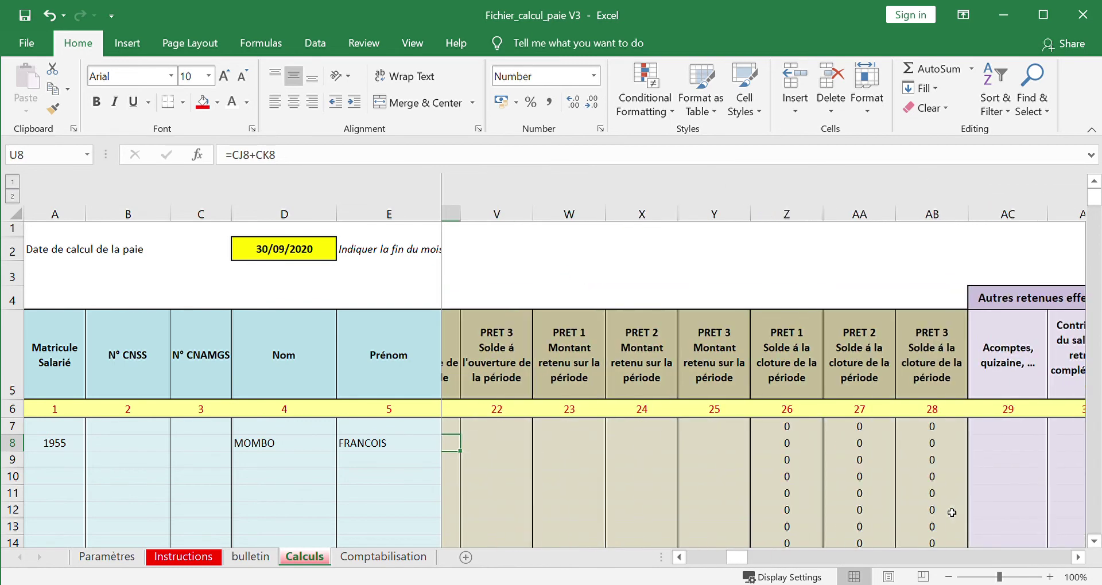
pyautogui.press('Left')
pyautogui.press('Left')
pyautogui.press('Left')
pyautogui.press('Left')
pyautogui.press('Left')
pyautogui.press('Left')
pyautogui.press('Left')
pyautogui.press('Left')
pyautogui.press('Left')
pyautogui.press('Left')
pyautogui.press('Left')
pyautogui.press('Left')
pyautogui.press('Left')
pyautogui.press('Left')
pyautogui.press('Left')
pyautogui.press('Left')
pyautogui.press('Left')
pyautogui.press('Left')
pyautogui.press('Left')
pyautogui.press('Left')
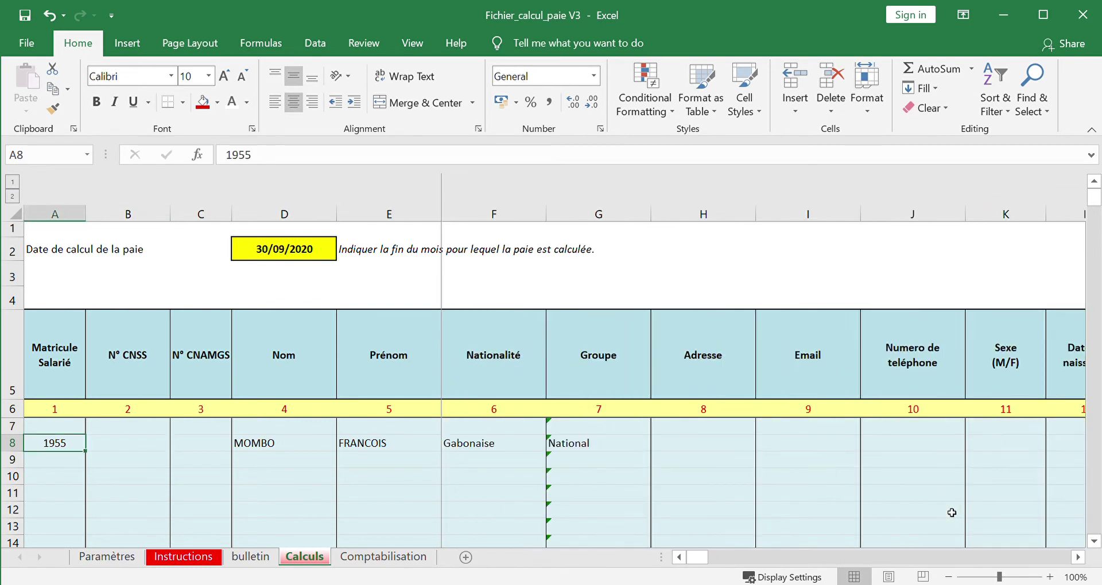
# - Fill row 9 with the employee's matricule, surname, first name and Camerounaise nationality
pyautogui.press('Down')
pyautogui.write('2001')
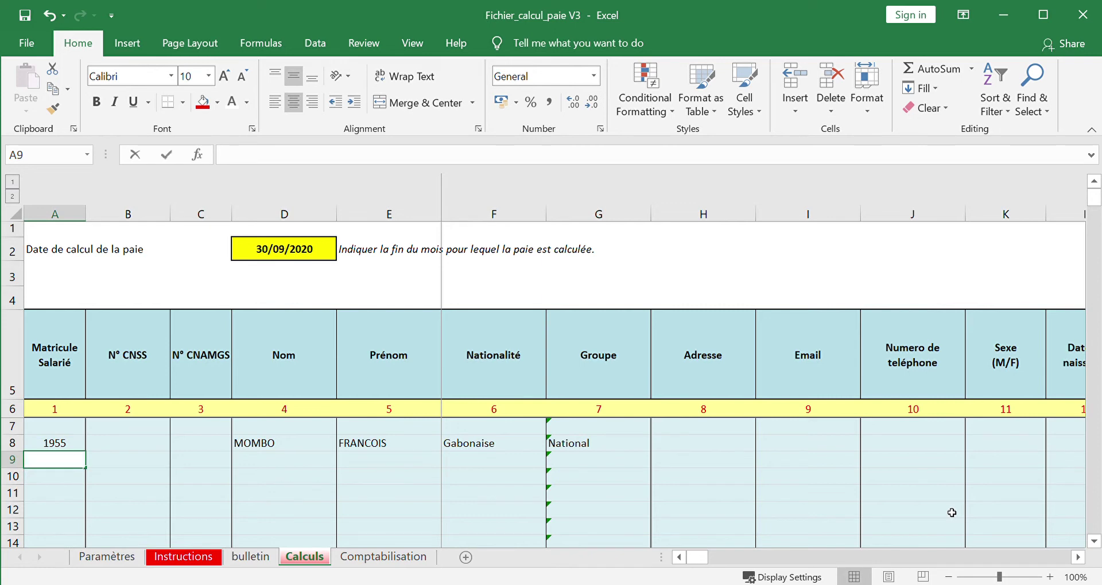
pyautogui.press('Tab')
pyautogui.press('Tab')
pyautogui.press('Tab')
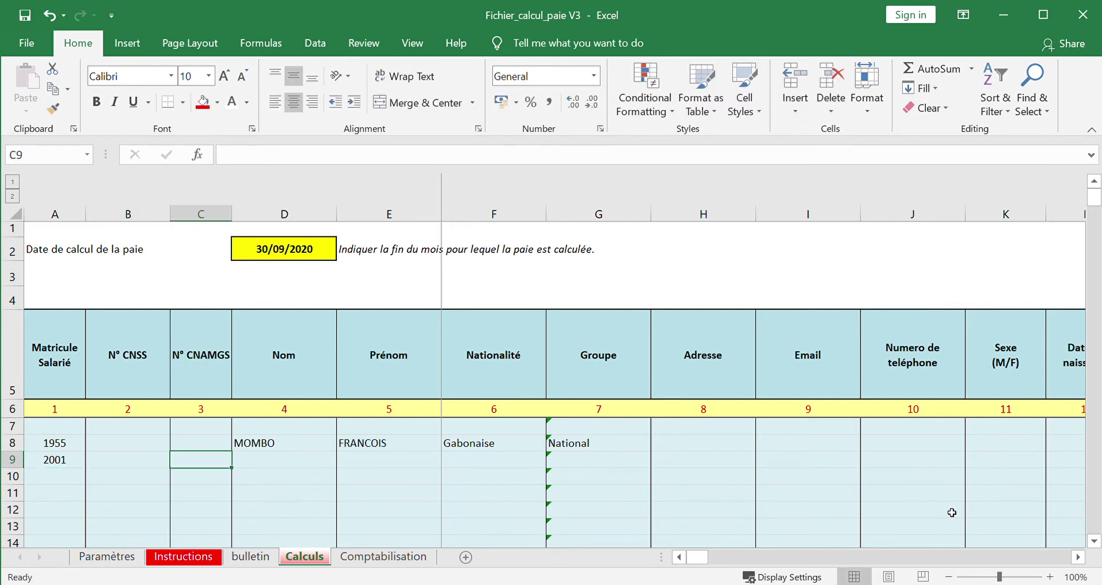
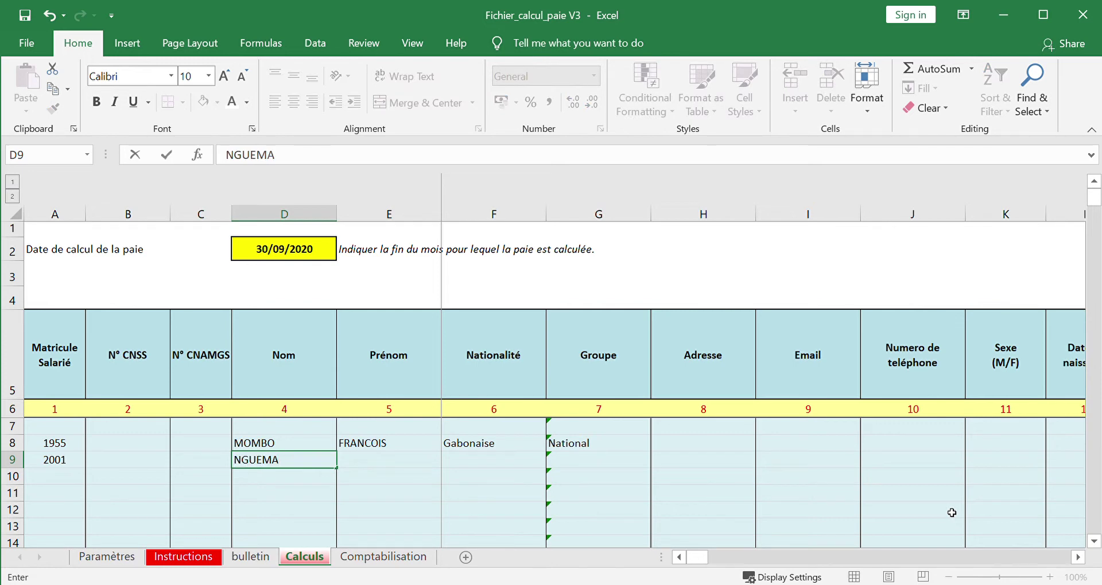
pyautogui.press('Tab')
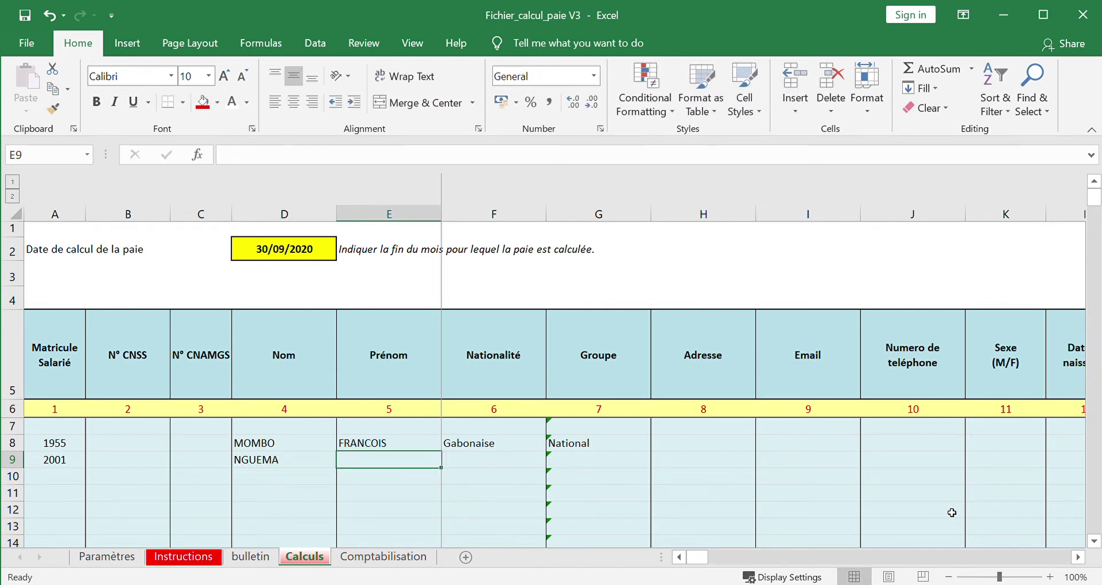
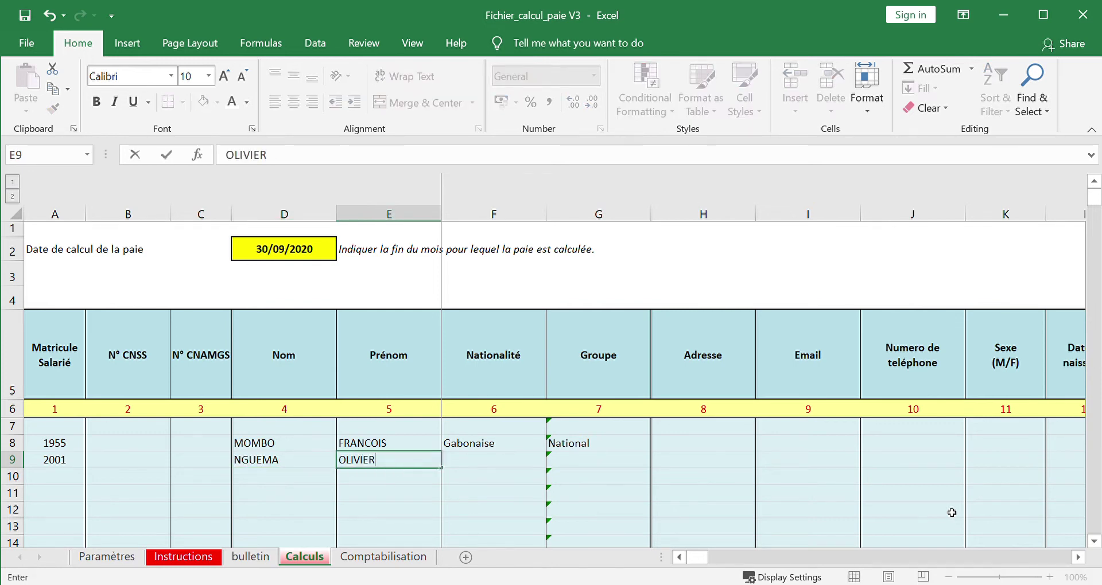
pyautogui.press('Tab')
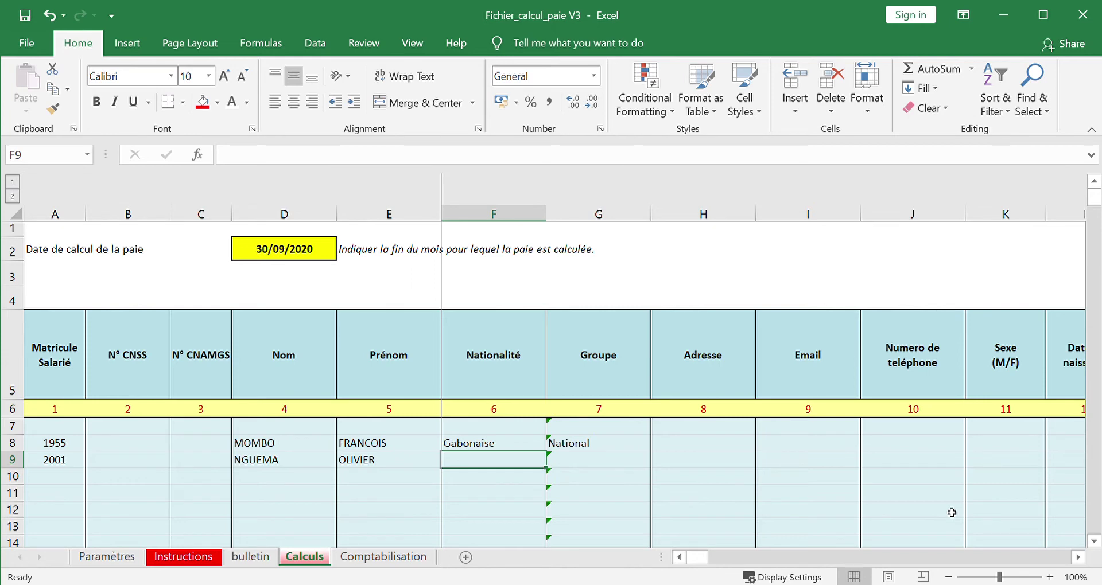
pyautogui.write('Ca')
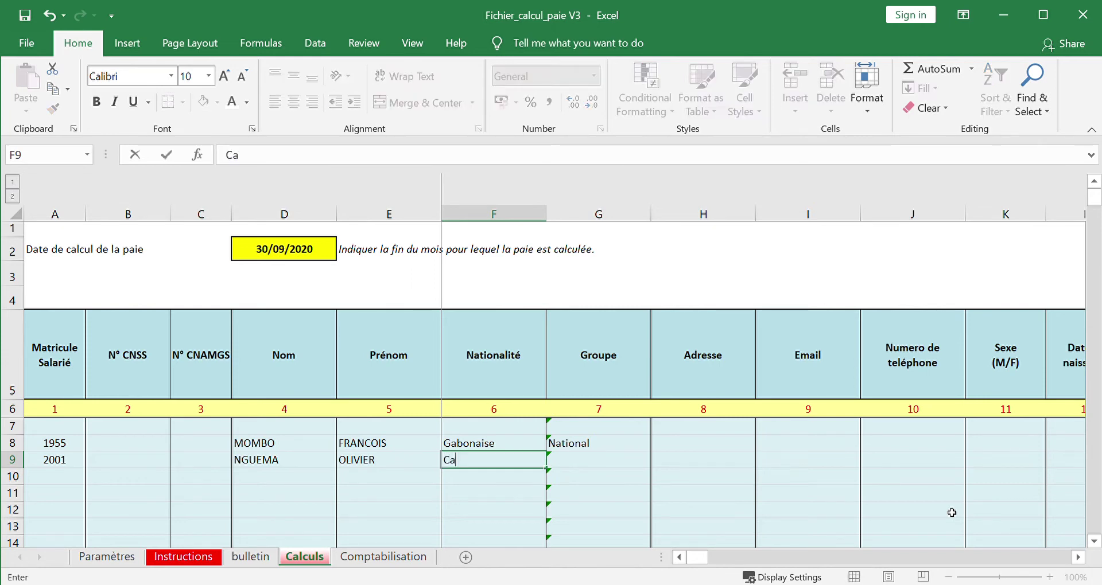
pyautogui.write('merounaise')
pyautogui.press('Tab')
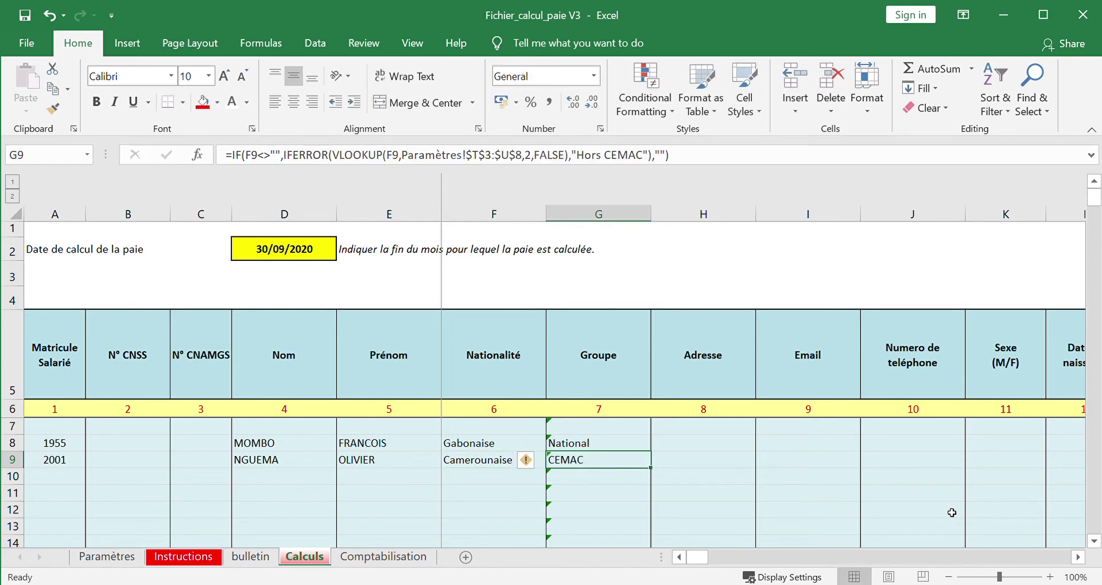
pyautogui.press('Tab')
pyautogui.press('Tab')
pyautogui.press('Tab')
pyautogui.press('Tab')
pyautogui.press('Tab')
pyautogui.press('Tab')
pyautogui.press('Tab')
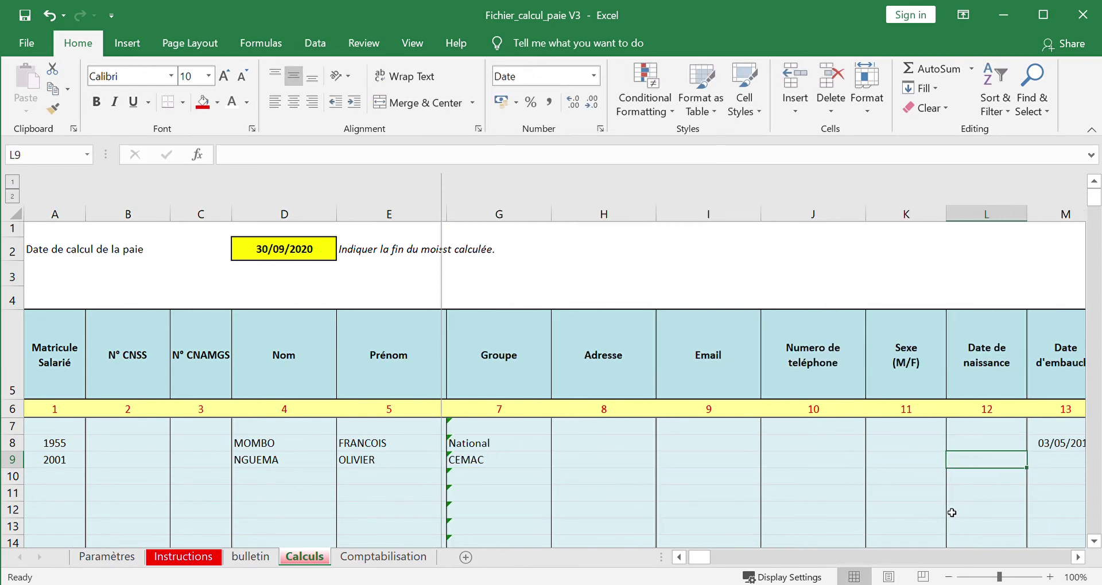
# - Enter hire date 07/12/2018 and marital status Célibataire in row 9
pyautogui.hotkey('shift', 'Tab')
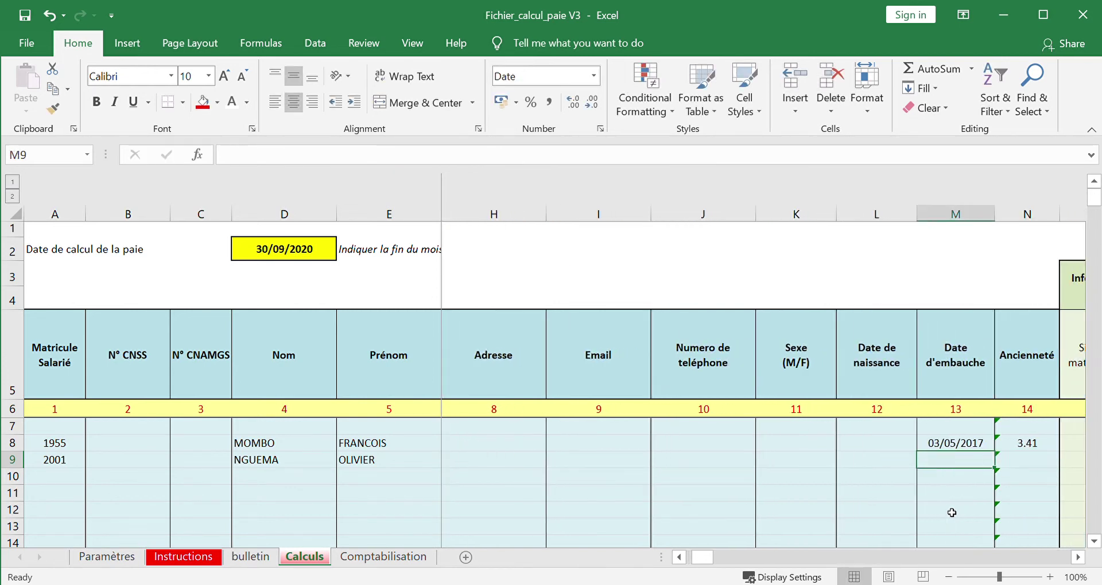
pyautogui.write('07/')
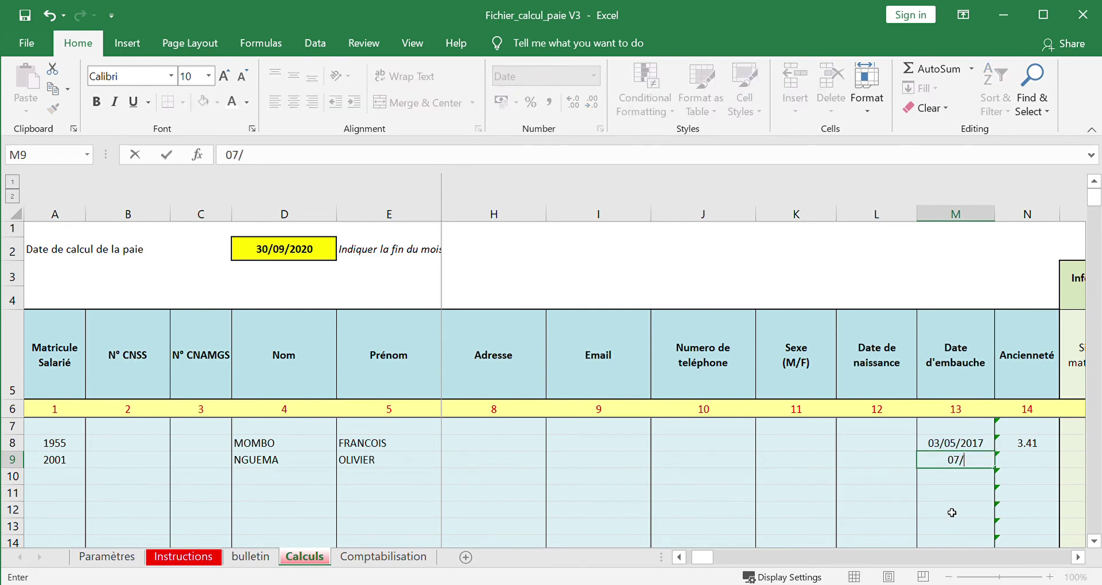
pyautogui.write('12/2018')
pyautogui.press('Tab')
pyautogui.press('Tab')
pyautogui.press('Tab')
pyautogui.press('Tab')
pyautogui.press('Tab')
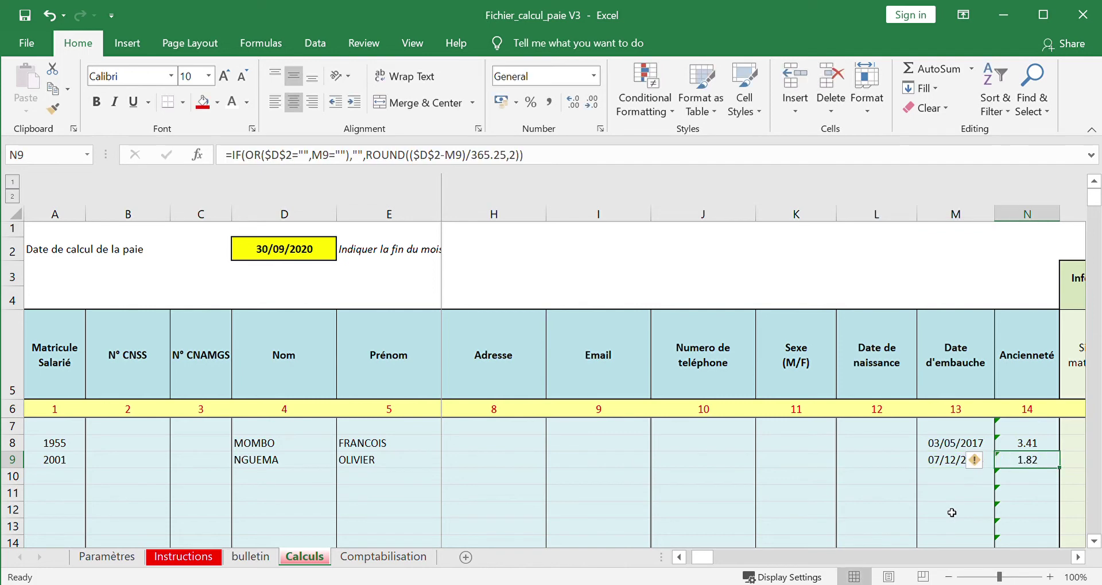
pyautogui.press('Left')
pyautogui.press('Left')
pyautogui.press('Left')
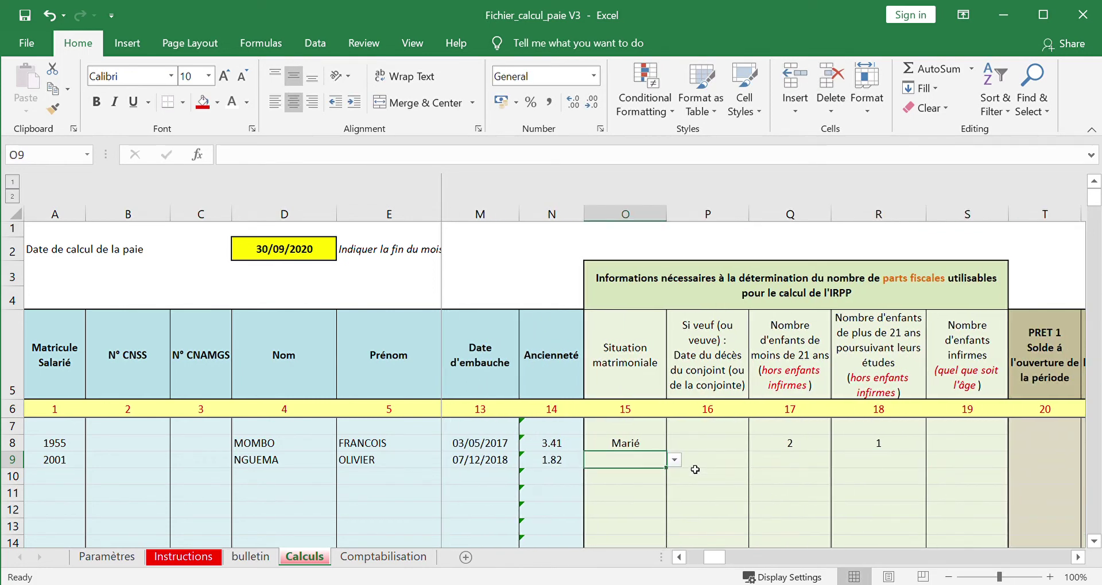
pyautogui.press('Right')
pyautogui.press('Right')
pyautogui.press('Right')
pyautogui.press('Right')
pyautogui.press('Left')
pyautogui.press('Left')
pyautogui.press('Left')
pyautogui.press('Left')
pyautogui.write('Célibataire')
pyautogui.press('Tab')
# - Set row 9's children-under-21 count to 1, replacing a mistyped 3
pyautogui.press('Right')
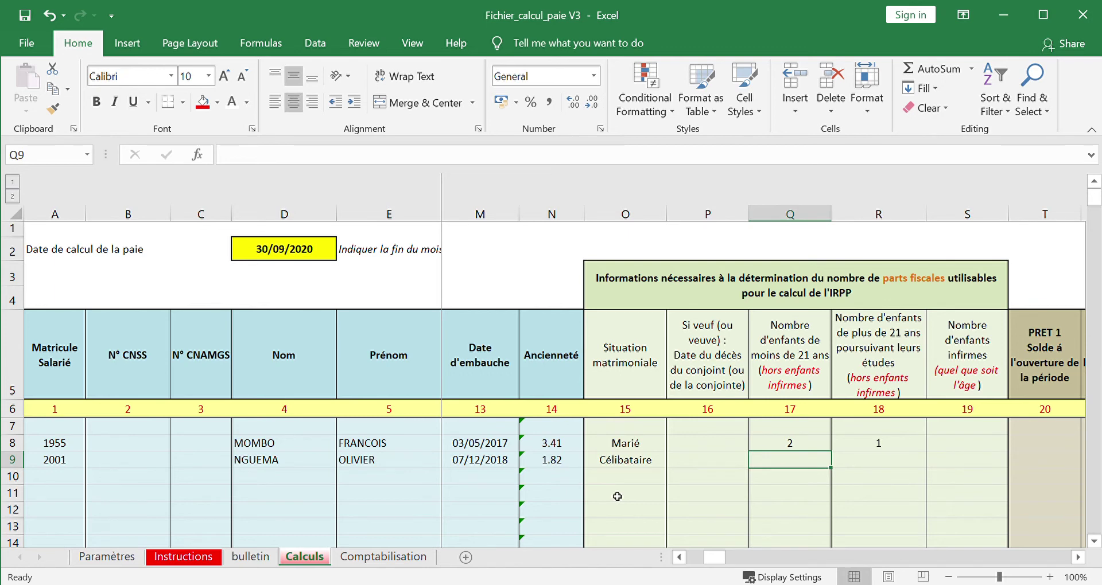
pyautogui.write('3')
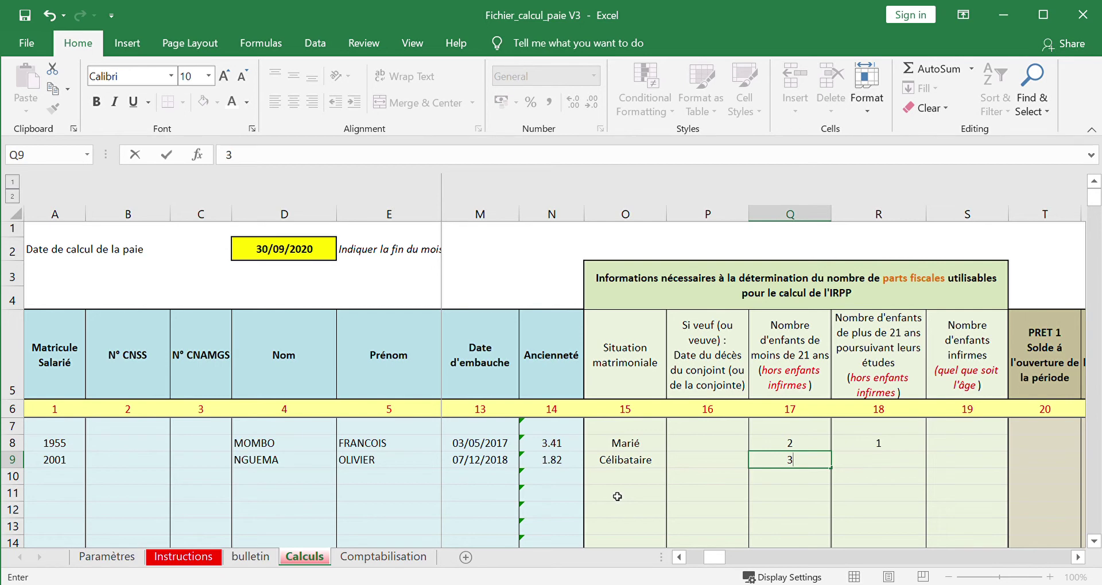
pyautogui.press('BackSpace')
pyautogui.write('1')
pyautogui.press('Right')
pyautogui.press('Right')
pyautogui.press('Right')
pyautogui.press('Right')
pyautogui.press('Right')
pyautogui.press('Right')
pyautogui.press('Right')
pyautogui.press('Right')
pyautogui.press('Right')
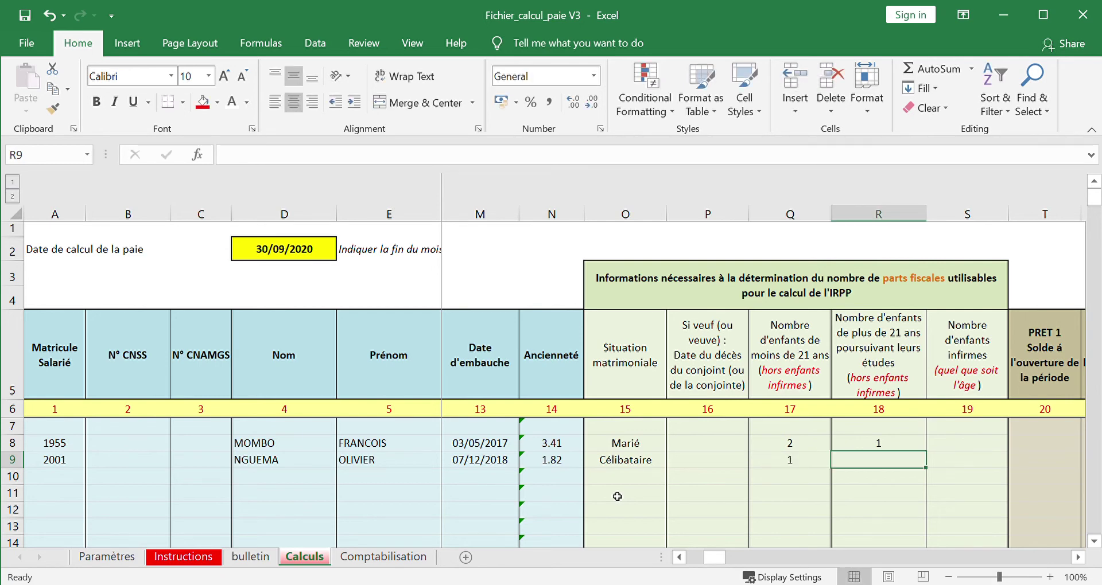
pyautogui.press('Right')
pyautogui.press('Right')
pyautogui.press('Right')
pyautogui.press('Right')
pyautogui.press('Right')
pyautogui.press('Right')
pyautogui.press('Right')
pyautogui.press('Right')
pyautogui.press('Right')
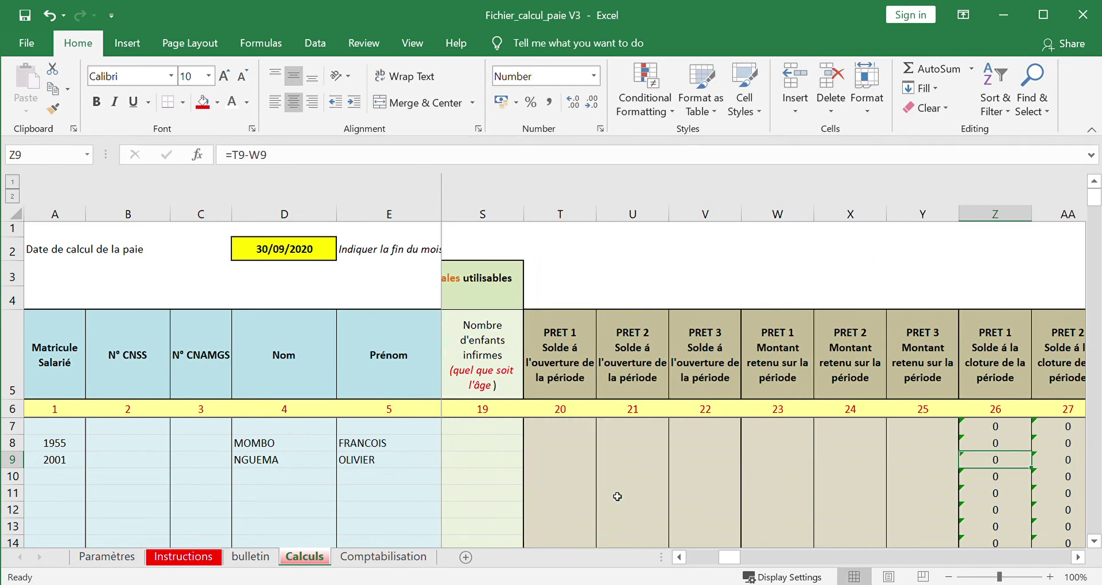
# - Enter a 760,000 base salary in row 9
pyautogui.press('Right')
pyautogui.press('Right')
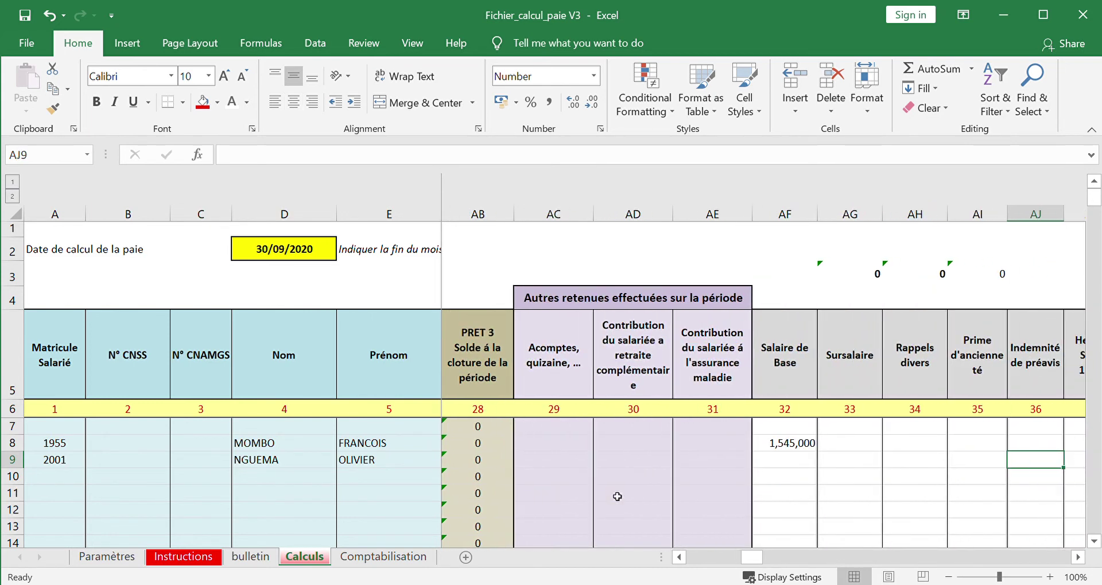
pyautogui.press('Left')
pyautogui.press('Left')
pyautogui.press('Left')
pyautogui.press('Left')
pyautogui.press('Left')
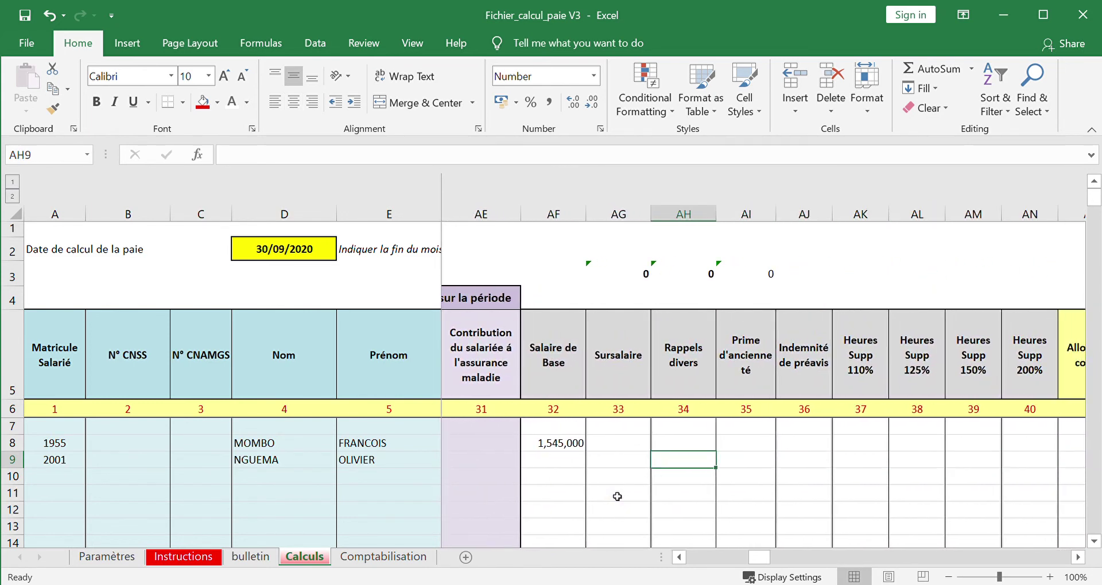
pyautogui.write('760000')
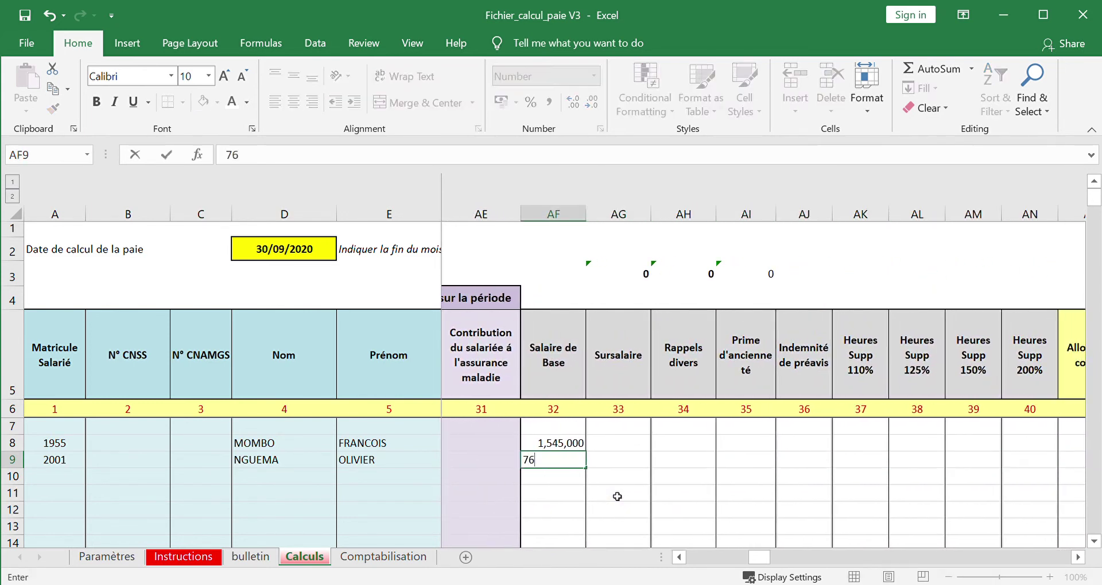
pyautogui.press('Right')
pyautogui.press('Right')
pyautogui.press('Right')
pyautogui.press('Right')
pyautogui.press('Right')
pyautogui.press('Right')
pyautogui.press('Right')
pyautogui.press('Right')
pyautogui.press('Right')
pyautogui.press('Right')
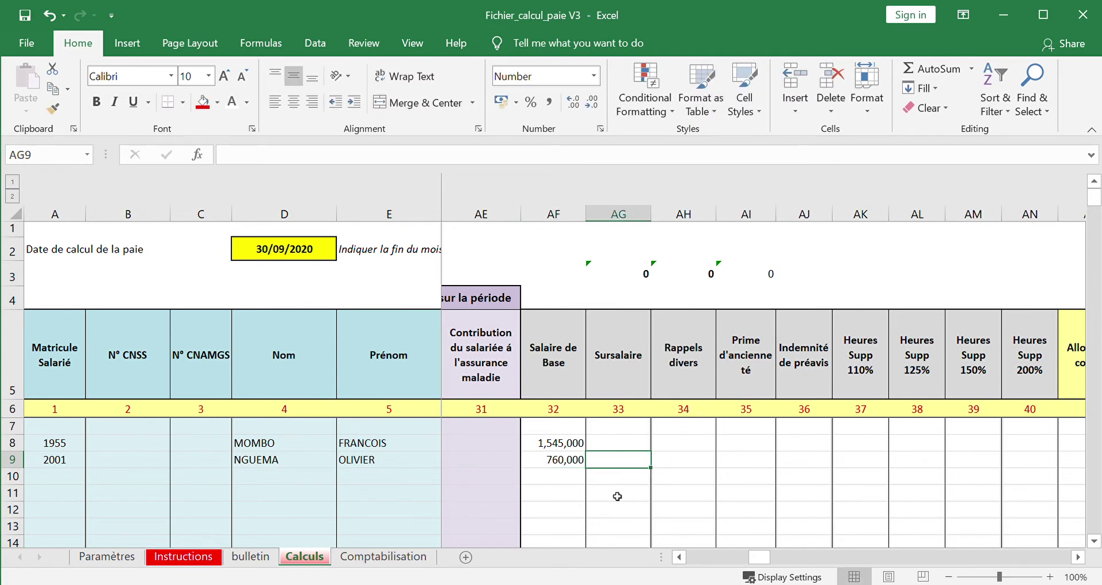
# - Enter the 180,000 housing allowance in AX9 and 90,000 transport allowance in AY9
pyautogui.press('Right')
pyautogui.press('Right')
pyautogui.press('Right')
pyautogui.press('Right')
pyautogui.press('Right')
pyautogui.press('Right')
pyautogui.press('Right')
pyautogui.press('Right')
pyautogui.press('Right')
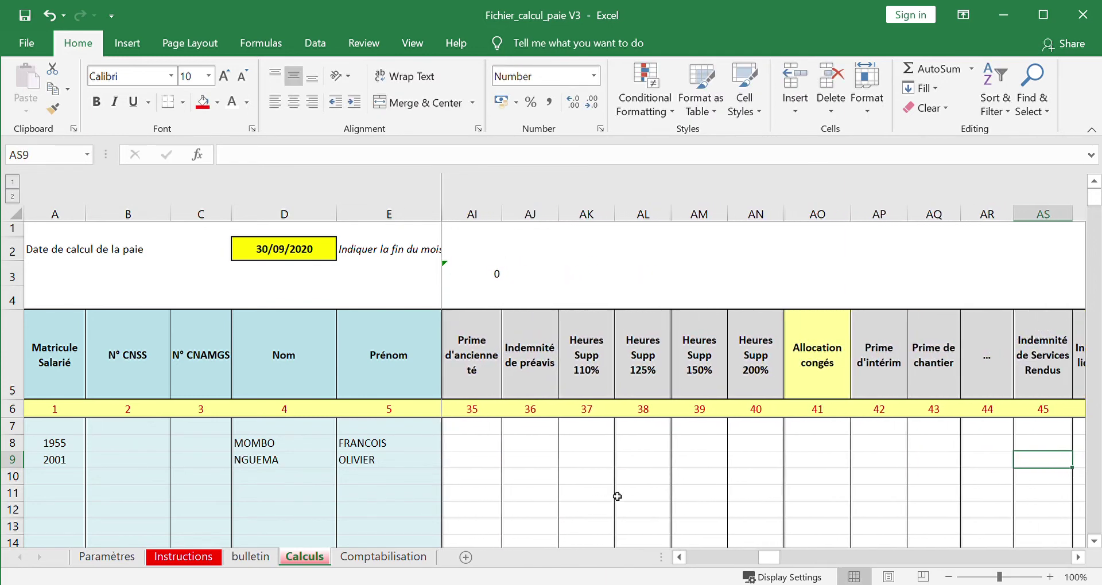
pyautogui.press('Right')
pyautogui.press('Right')
pyautogui.press('Right')
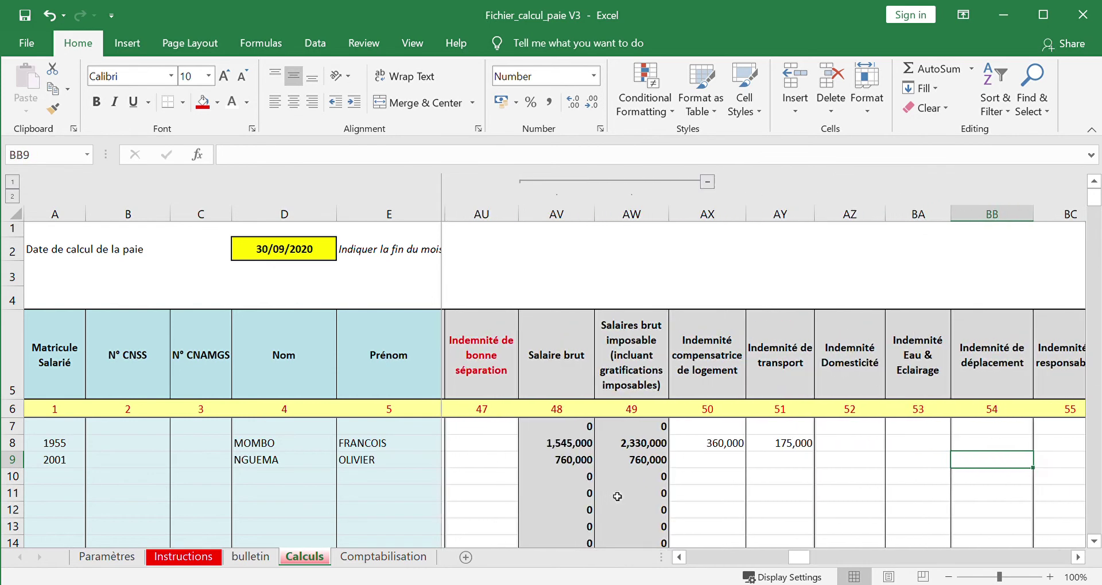
pyautogui.press('Left')
pyautogui.press('Left')
pyautogui.press('Left')
pyautogui.press('Left')
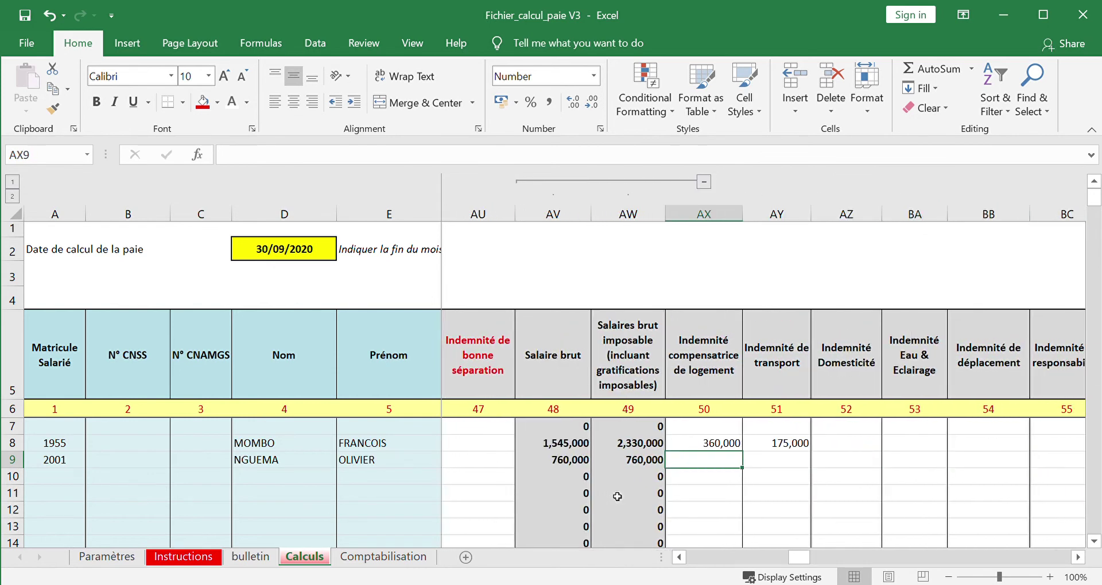
pyautogui.write('1')
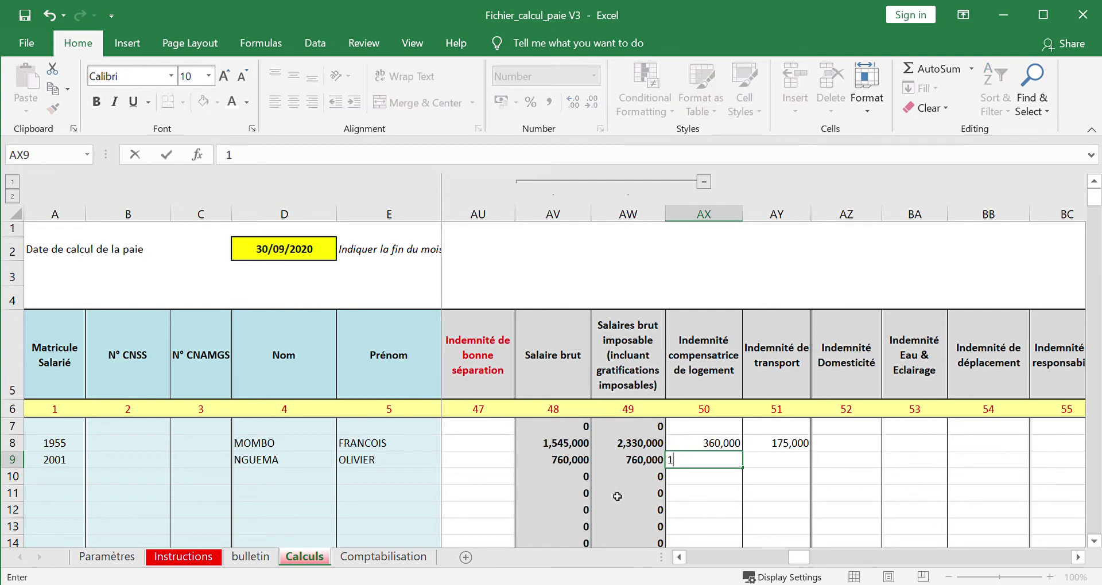
pyautogui.write('80,000')
pyautogui.press('Tab')
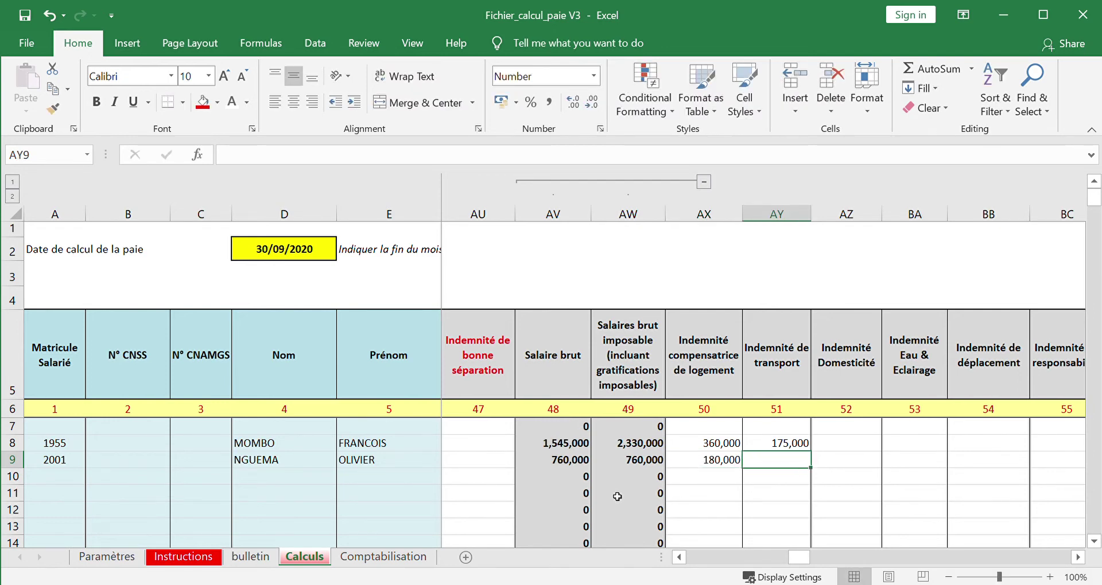
pyautogui.write('90000')
pyautogui.press('Tab')
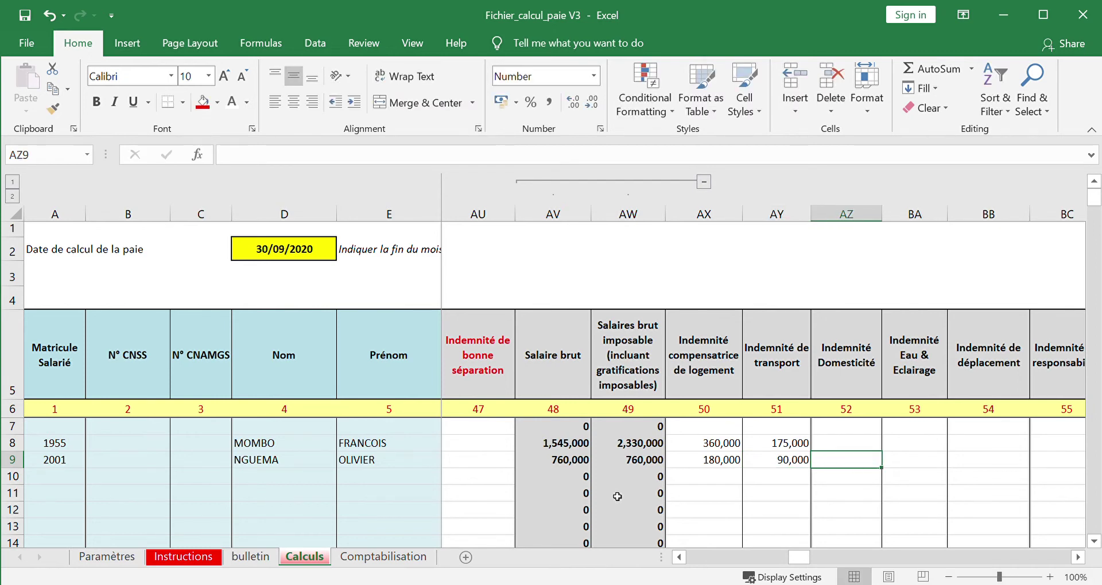
pyautogui.press('Right')
pyautogui.press('Right')
pyautogui.press('Right')
pyautogui.press('Right')
pyautogui.press('Right')
pyautogui.press('Right')
pyautogui.press('Right')
pyautogui.press('Right')
pyautogui.press('Right')
pyautogui.press('Right')
pyautogui.press('Right')
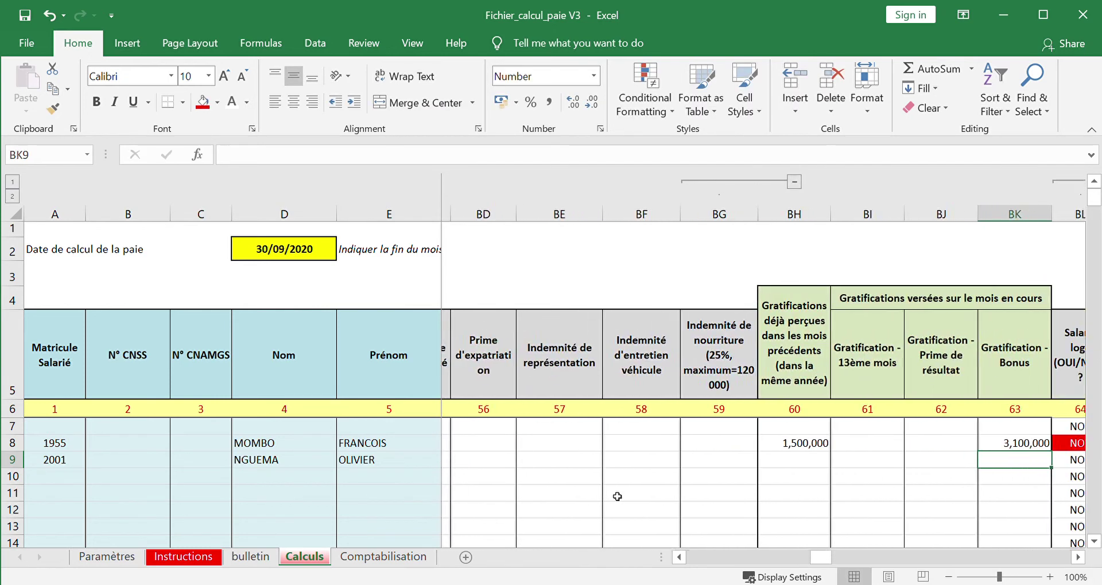
# - Record 300,000 of previously received gratifications in BH9, correcting an initial 30,000
pyautogui.press('Right')
pyautogui.press('Right')
pyautogui.press('Right')
pyautogui.press('Right')
pyautogui.press('Right')
pyautogui.press('Left')
pyautogui.press('Left')
pyautogui.press('Left')
pyautogui.press('Left')
pyautogui.press('Left')
pyautogui.press('Left')
pyautogui.press('Left')
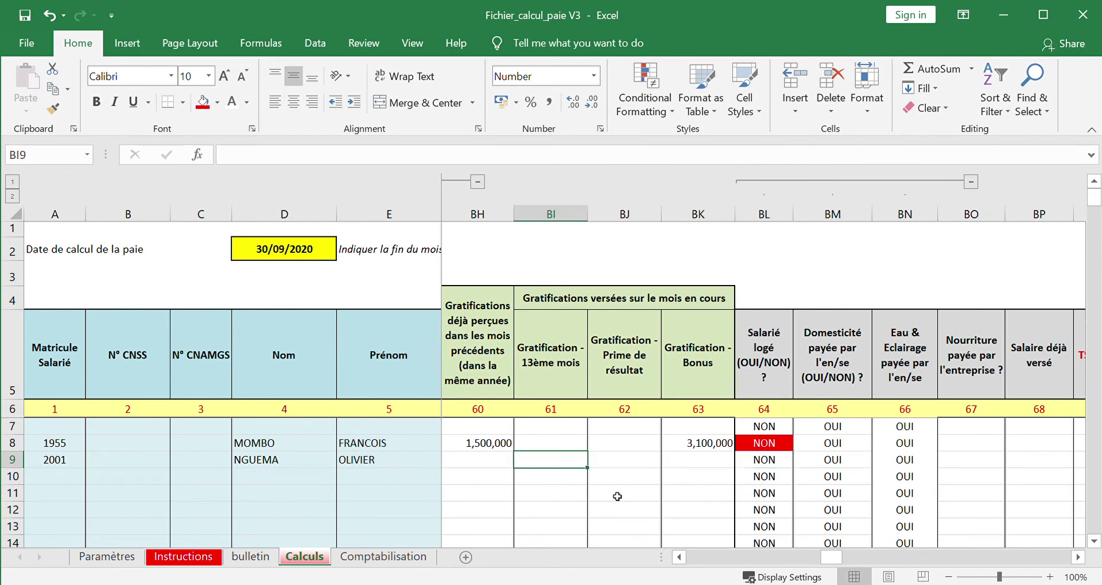
pyautogui.press('Right')
pyautogui.press('Right')
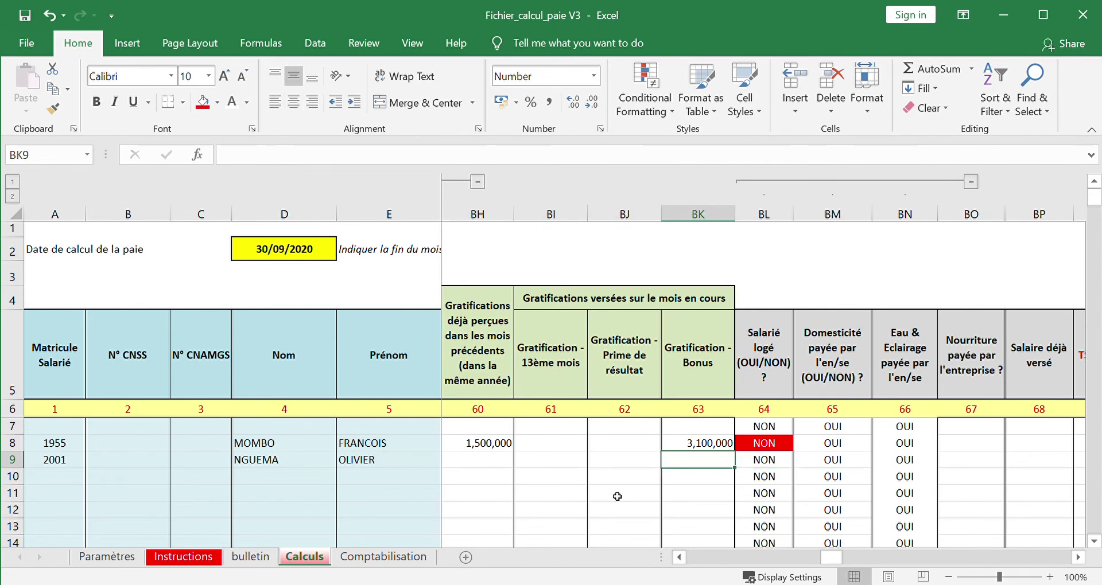
pyautogui.press('Left')
pyautogui.press('Left')
pyautogui.press('Left')
pyautogui.press('Left')
pyautogui.press('Right')
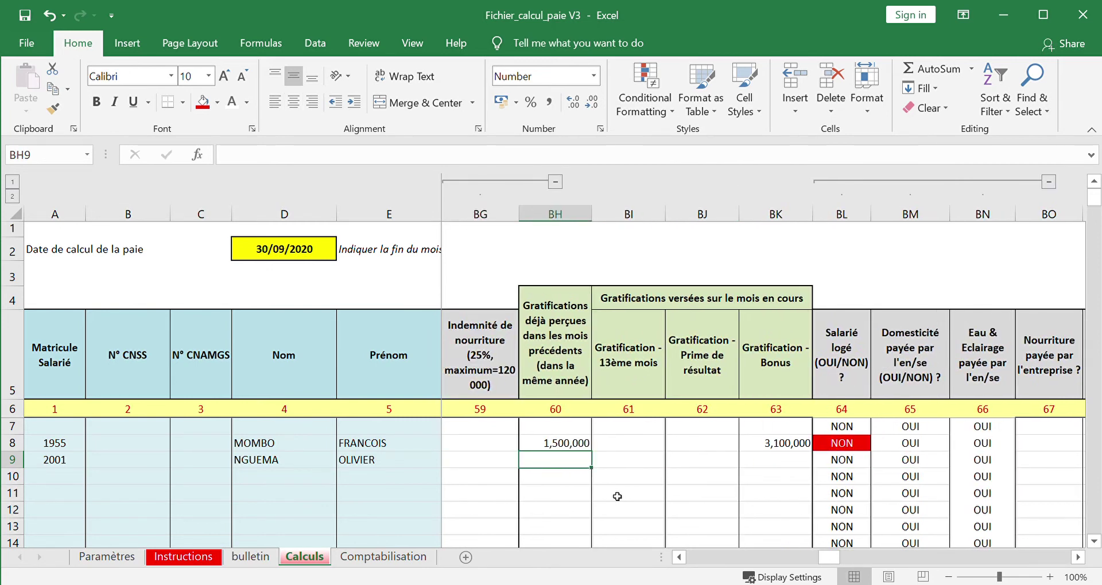
pyautogui.write('30000')
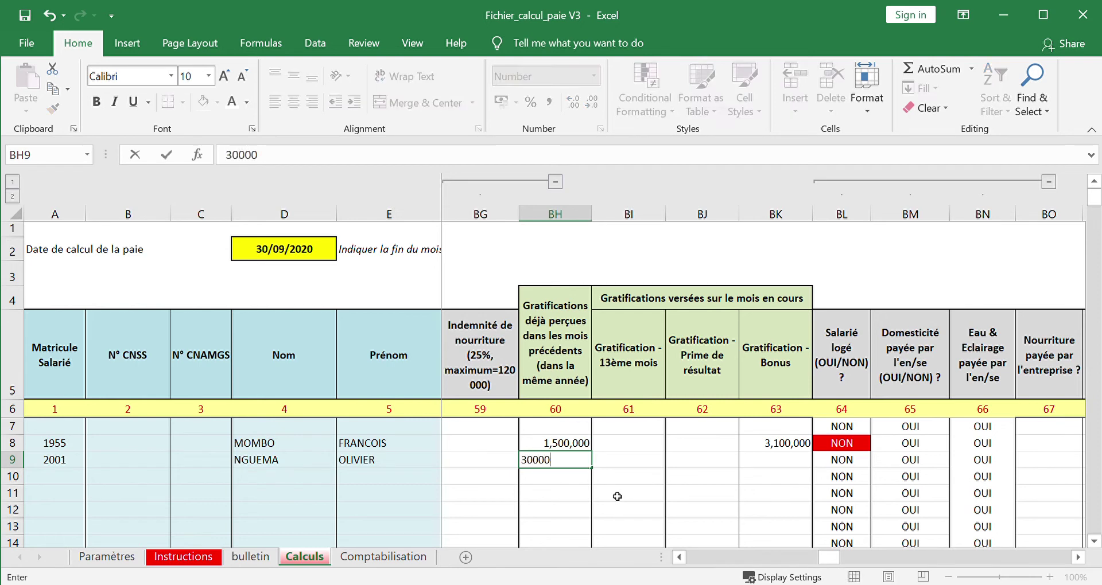
pyautogui.hotkey('ctrl', 'Return')
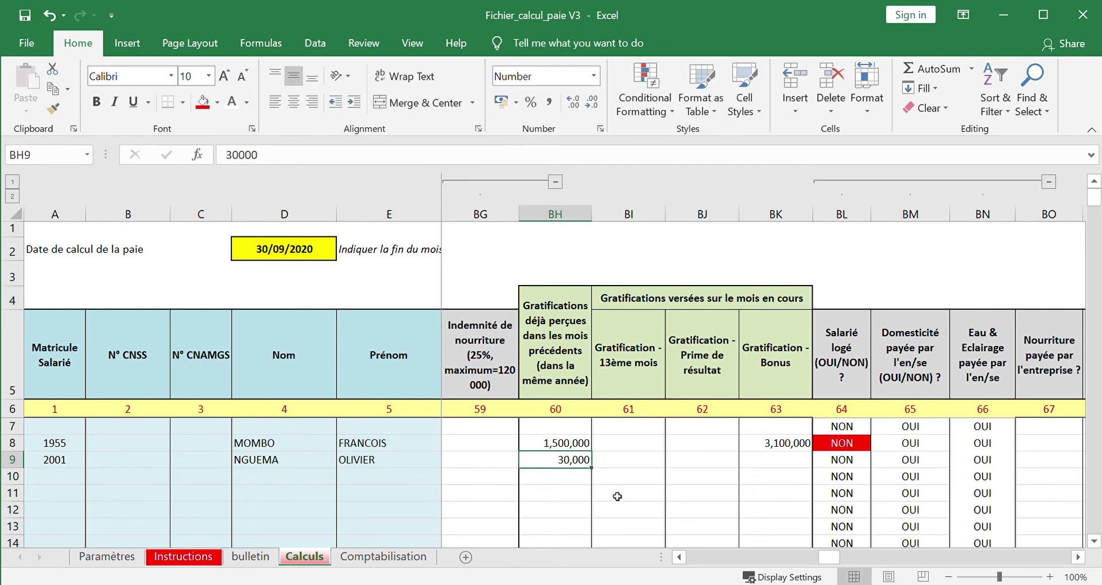
pyautogui.press('F2')
pyautogui.press('BackSpace')
pyautogui.press('BackSpace')
pyautogui.press('BackSpace')
pyautogui.write('0000')
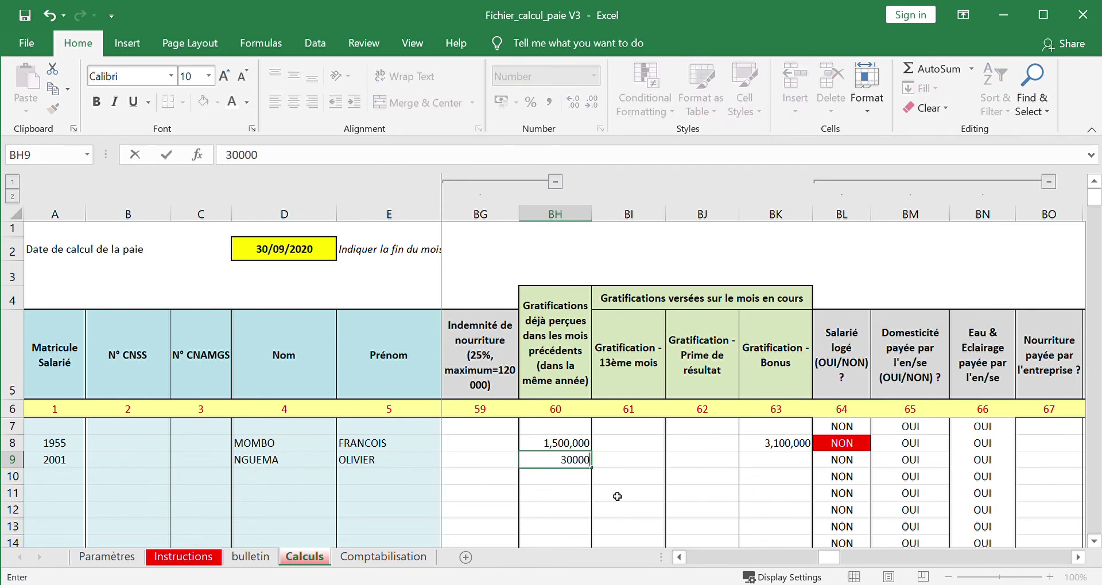
pyautogui.press('Tab')
pyautogui.press('Tab')
pyautogui.press('Tab')
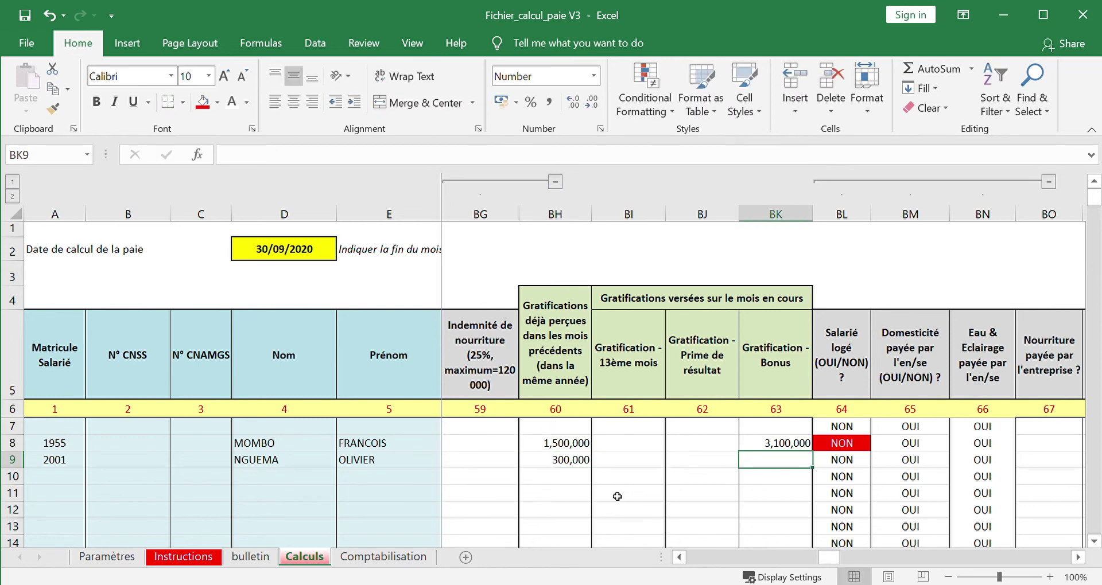
# - Enter this month's 900,000 bonus in BK9
pyautogui.write('900000')
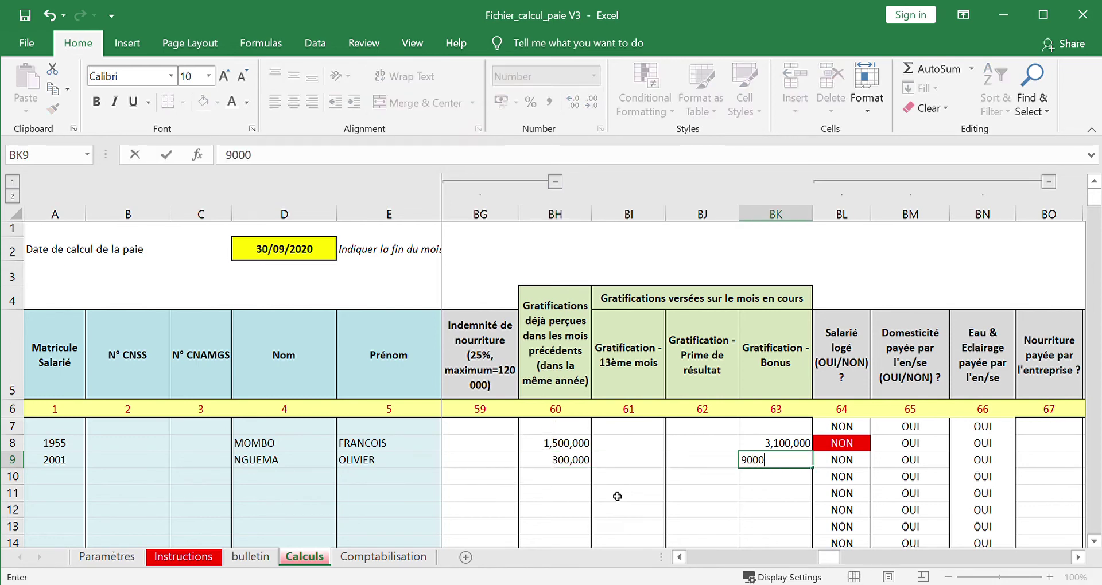
pyautogui.press('Tab')
pyautogui.press('Tab')
pyautogui.press('Tab')
pyautogui.press('Tab')
pyautogui.press('Tab')
pyautogui.press('Tab')
pyautogui.press('Tab')
pyautogui.press('Tab')
pyautogui.press('Tab')
pyautogui.press('Tab')
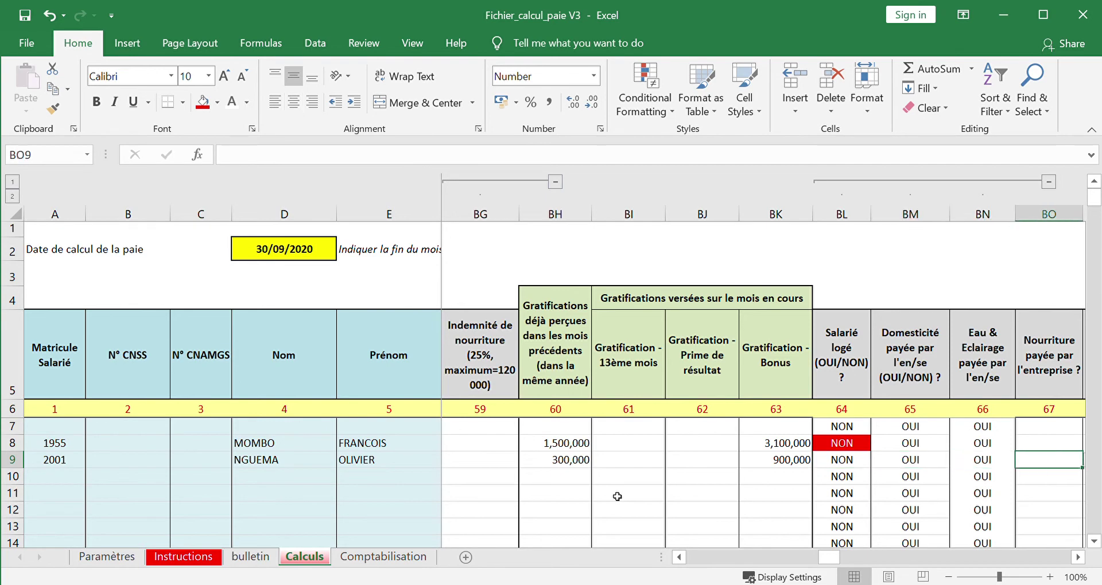
pyautogui.press('Tab')
pyautogui.press('Tab')
pyautogui.press('Tab')
pyautogui.press('Tab')
pyautogui.press('Tab')
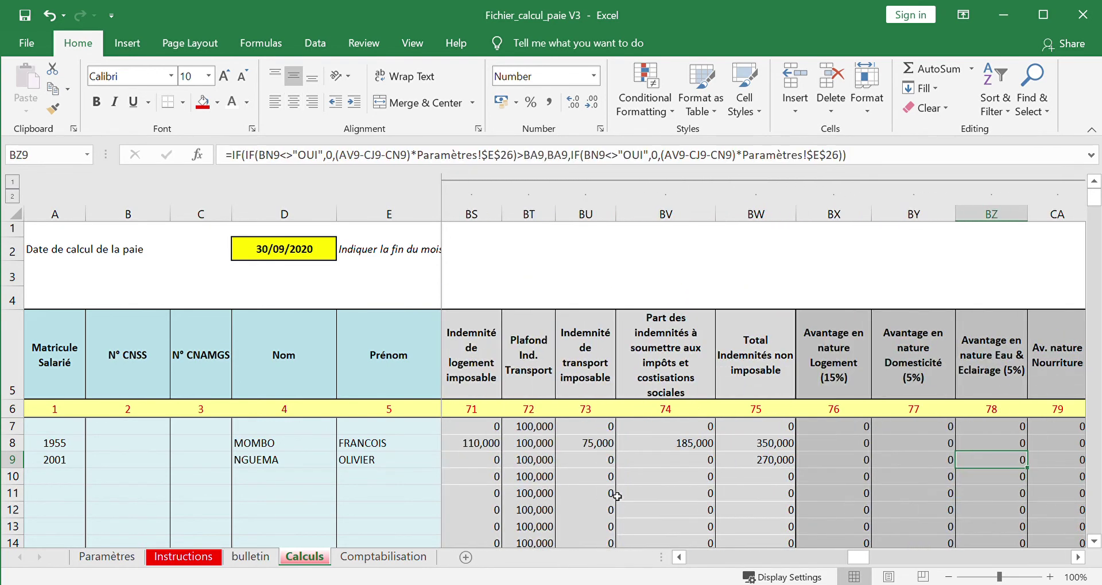
pyautogui.press('Tab')
pyautogui.press('Tab')
pyautogui.press('Tab')
pyautogui.press('Tab')
pyautogui.press('Tab')
pyautogui.press('Tab')
pyautogui.press('Tab')
pyautogui.press('Tab')
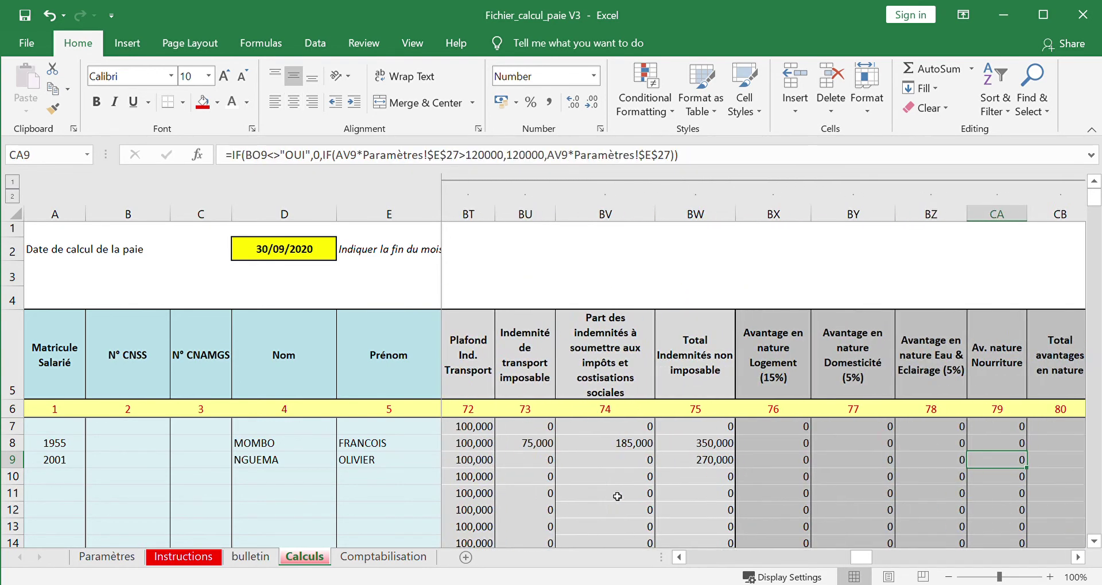
pyautogui.hotkey('shift', 'Tab')
pyautogui.hotkey('shift', 'Tab')
pyautogui.hotkey('shift', 'Tab')
pyautogui.hotkey('shift', 'Tab')
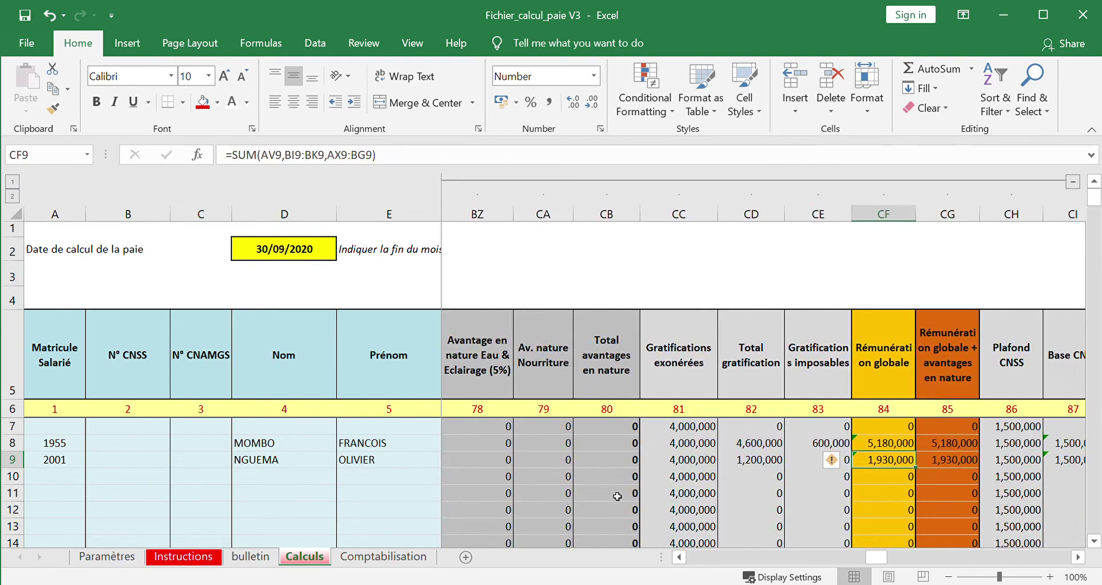
pyautogui.press('Tab')
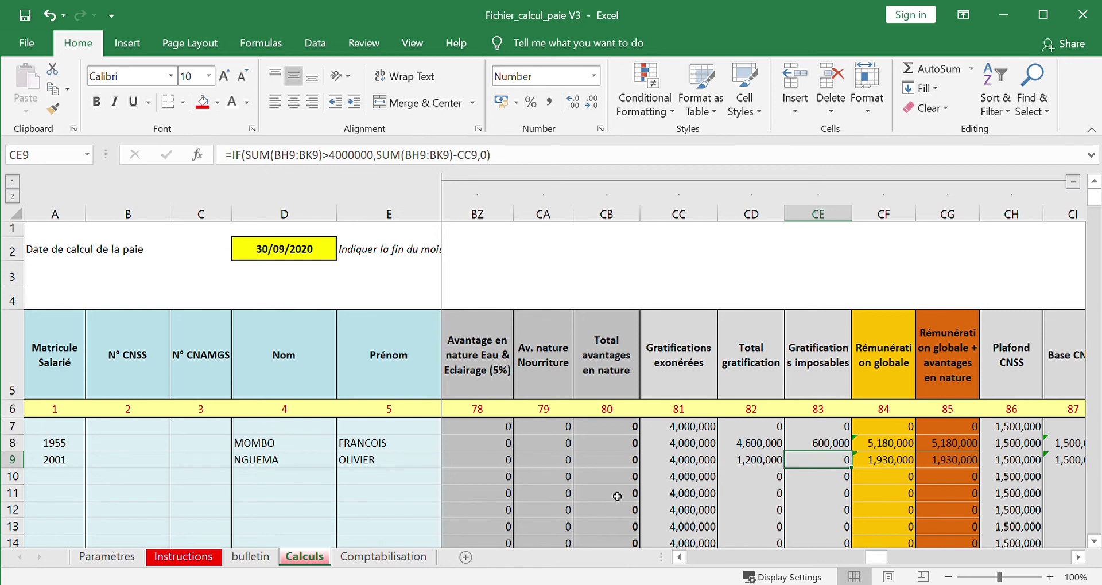
pyautogui.hotkey('shift', 'Tab')
pyautogui.hotkey('shift', 'Tab')
pyautogui.press('Tab')
pyautogui.press('Tab')
pyautogui.press('Tab')
pyautogui.press('Tab')
pyautogui.press('Tab')
pyautogui.press('Tab')
pyautogui.press('Tab')
pyautogui.press('Tab')
pyautogui.press('Tab')
pyautogui.press('Tab')
pyautogui.press('Tab')
pyautogui.press('Tab')
pyautogui.press('Tab')
pyautogui.press('Tab')
pyautogui.press('Tab')
pyautogui.press('Tab')
pyautogui.press('Tab')
pyautogui.press('Tab')
pyautogui.press('Tab')
pyautogui.press('Tab')
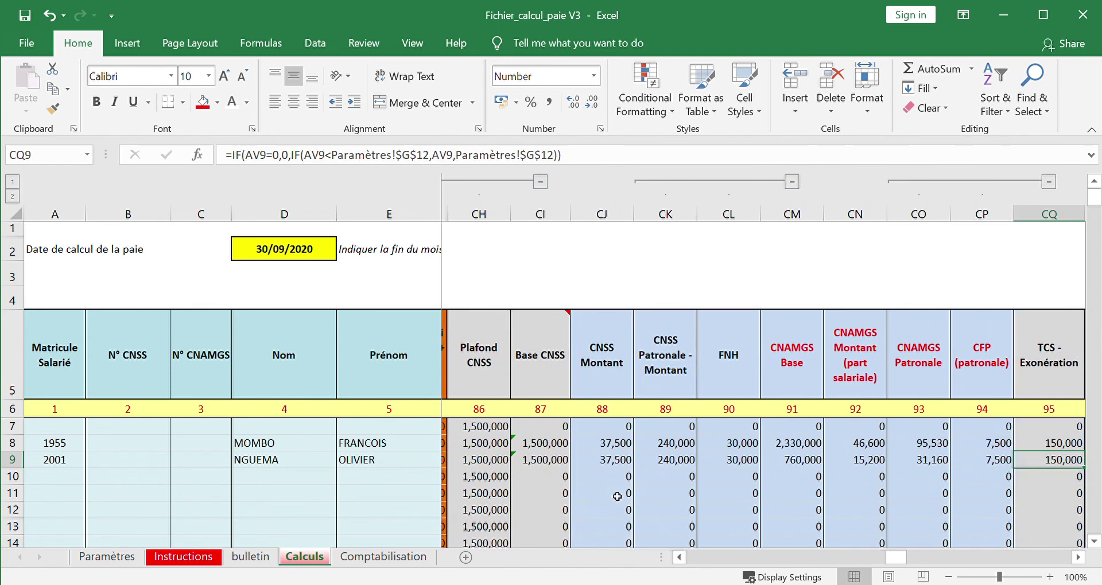
pyautogui.press('Tab')
pyautogui.press('Tab')
pyautogui.press('Tab')
pyautogui.press('Tab')
pyautogui.press('Tab')
pyautogui.press('Tab')
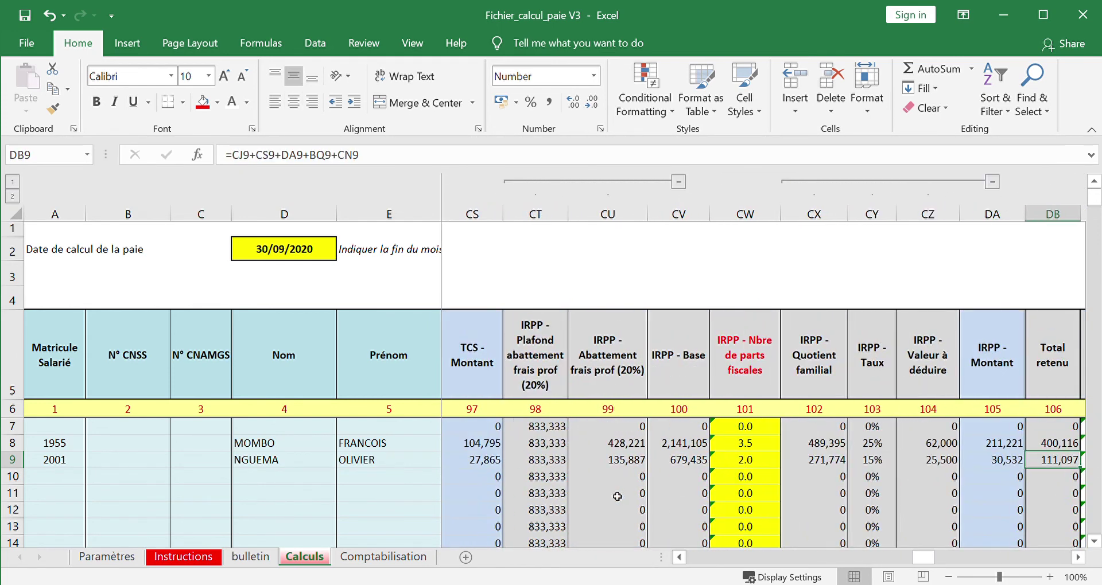
pyautogui.hotkey('shift', 'Tab')
pyautogui.hotkey('shift', 'Tab')
pyautogui.hotkey('shift', 'Tab')
pyautogui.hotkey('shift', 'Tab')
pyautogui.hotkey('shift', 'Tab')
pyautogui.hotkey('shift', 'Tab')
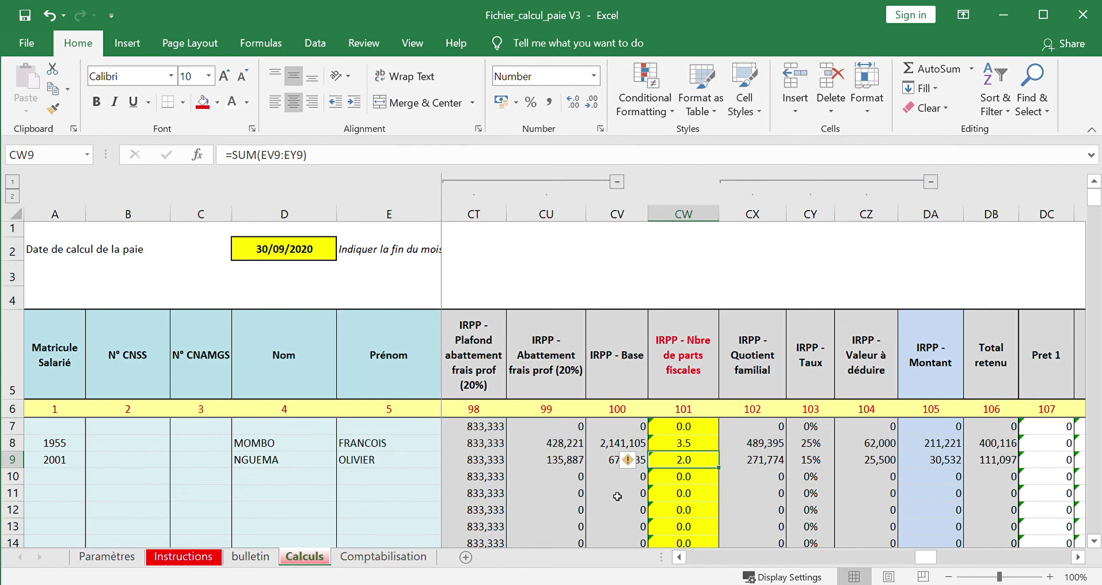
pyautogui.press('Tab')
pyautogui.press('Tab')
pyautogui.press('Tab')
pyautogui.press('Tab')
pyautogui.press('Tab')
pyautogui.press('Tab')
pyautogui.hotkey('shift', 'Tab')
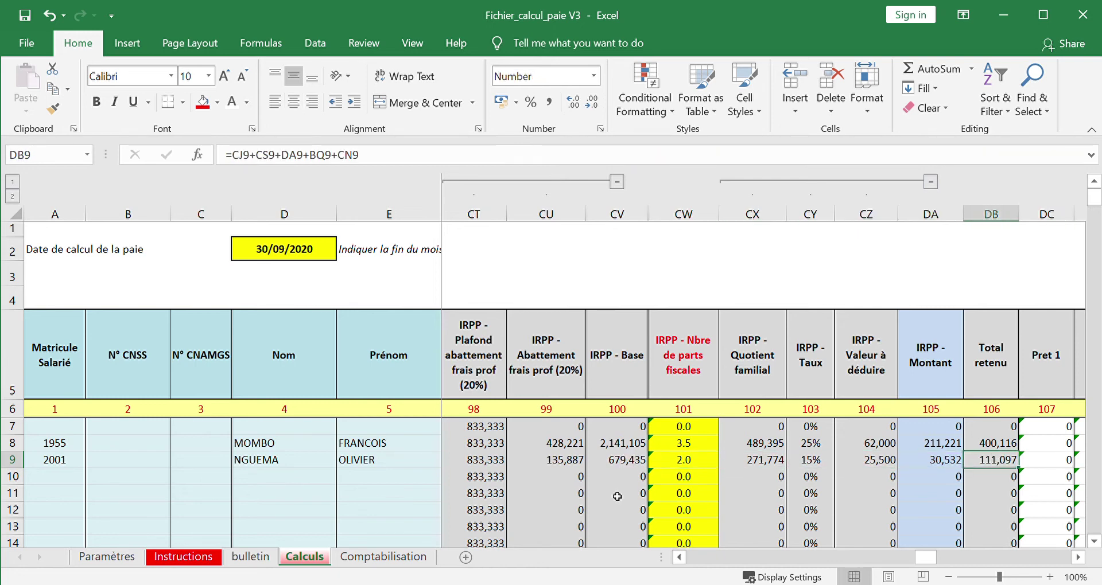
pyautogui.press('Left')
pyautogui.press('Left')
pyautogui.press('Left')
pyautogui.press('Left')
pyautogui.press('Left')
pyautogui.press('Left')
pyautogui.press('Left')
pyautogui.press('Right')
pyautogui.press('Right')
pyautogui.press('Left')
pyautogui.press('Left')
pyautogui.press('Left')
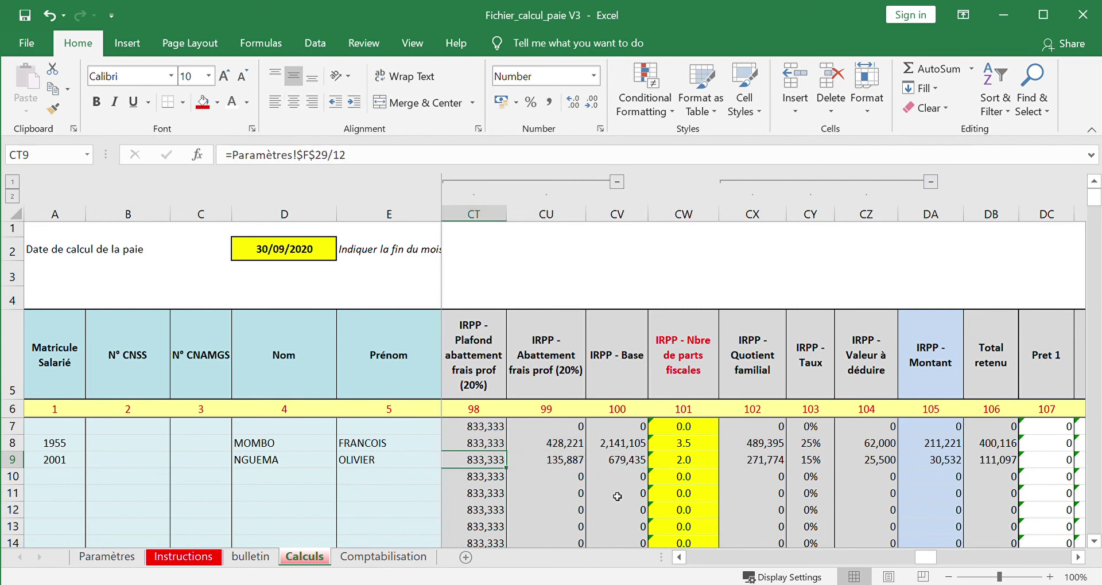
pyautogui.press('Left')
pyautogui.press('Left')
pyautogui.press('Left')
pyautogui.press('Left')
pyautogui.press('Left')
pyautogui.press('Left')
pyautogui.press('Left')
pyautogui.press('Left')
pyautogui.press('Left')
pyautogui.press('Left')
pyautogui.press('Left')
pyautogui.press('Left')
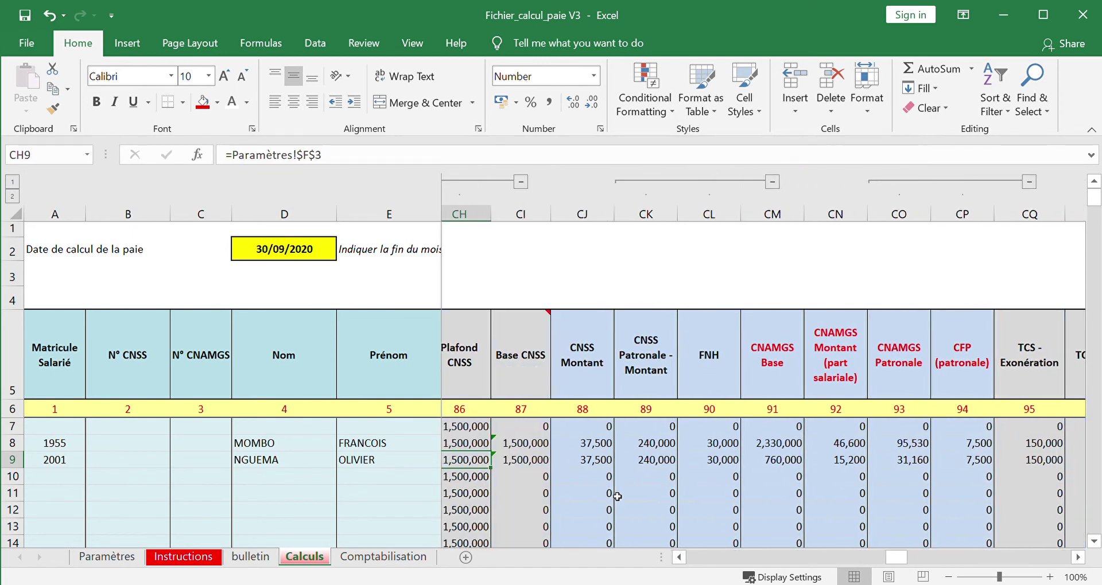
pyautogui.press('Left')
pyautogui.press('Left')
pyautogui.press('Right')
pyautogui.press('Right')
pyautogui.press('Right')
pyautogui.press('Right')
pyautogui.press('Right')
pyautogui.press('Right')
pyautogui.press('Right')
pyautogui.press('Right')
pyautogui.press('Right')
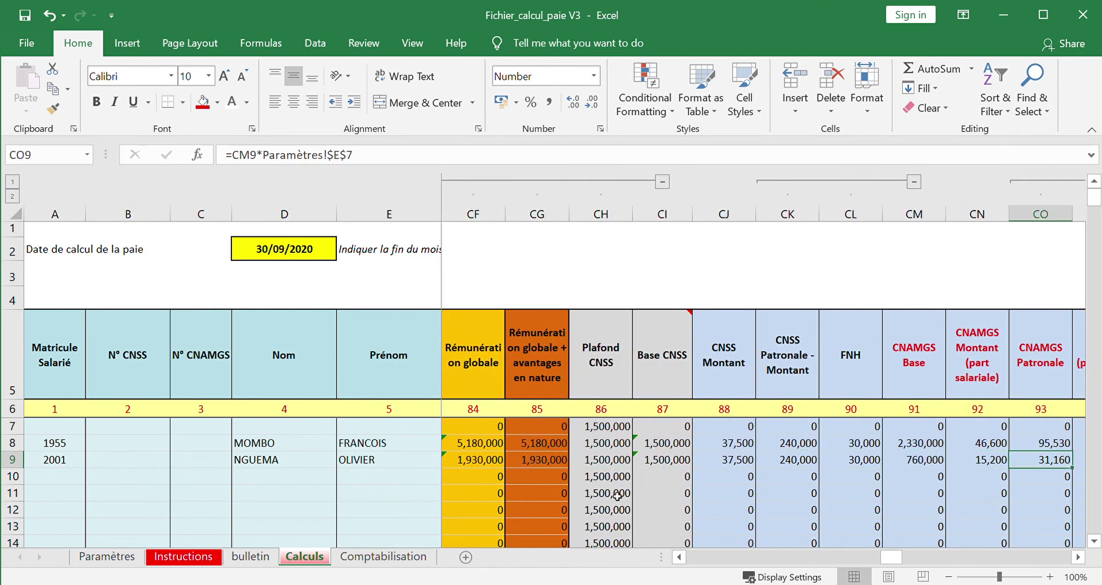
pyautogui.press('Right')
pyautogui.press('Right')
pyautogui.press('Right')
pyautogui.press('Right')
pyautogui.press('Right')
pyautogui.press('Right')
pyautogui.press('Right')
pyautogui.press('Right')
pyautogui.press('Right')
pyautogui.press('Right')
pyautogui.press('Right')
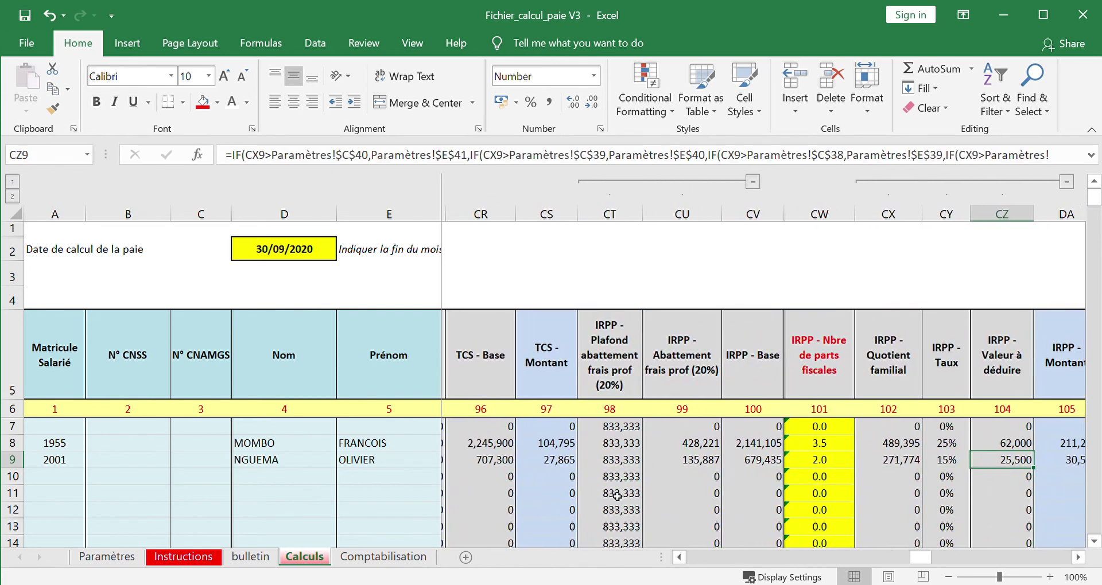
pyautogui.press('Right')
pyautogui.press('Right')
pyautogui.press('Right')
pyautogui.press('Right')
pyautogui.press('Left')
pyautogui.press('Left')
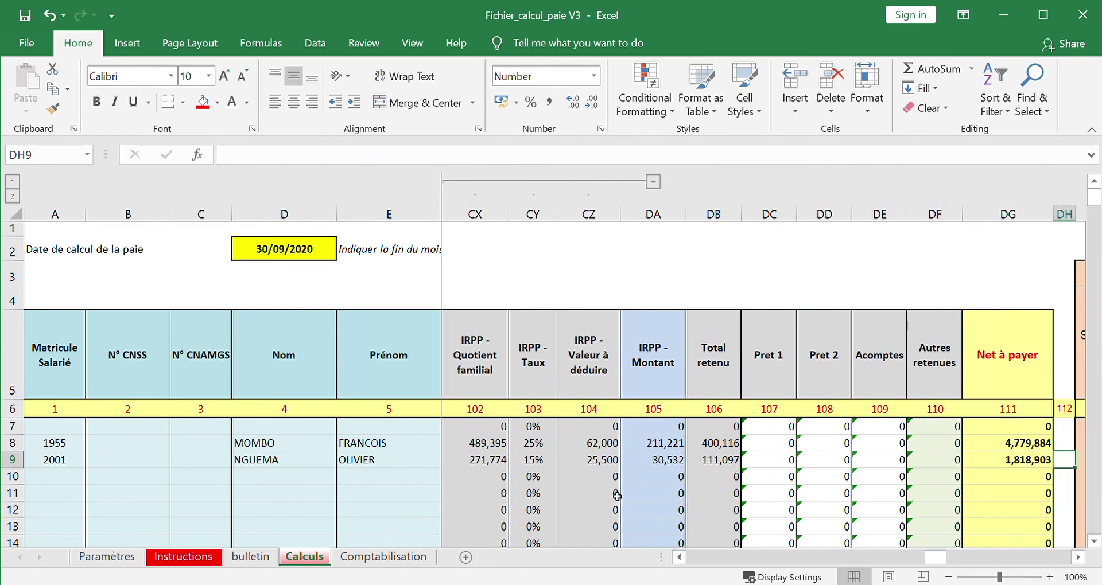
# - Review row 9's Net à payer, taxable allowance and housing/transport ceiling formulas in BR–BW
pyautogui.press('Right')
pyautogui.press('Right')
pyautogui.press('Left')
pyautogui.press('Left')
pyautogui.press('Left')
pyautogui.press('Left')
pyautogui.press('Left')
pyautogui.press('Left')
pyautogui.press('Left')
pyautogui.press('Left')
pyautogui.press('Left')
pyautogui.press('Left')
pyautogui.press('Left')
pyautogui.press('Left')
pyautogui.press('Left')
pyautogui.press('Left')
pyautogui.press('Left')
pyautogui.press('Left')
pyautogui.press('Left')
pyautogui.press('Left')
pyautogui.press('Left')
pyautogui.press('Left')
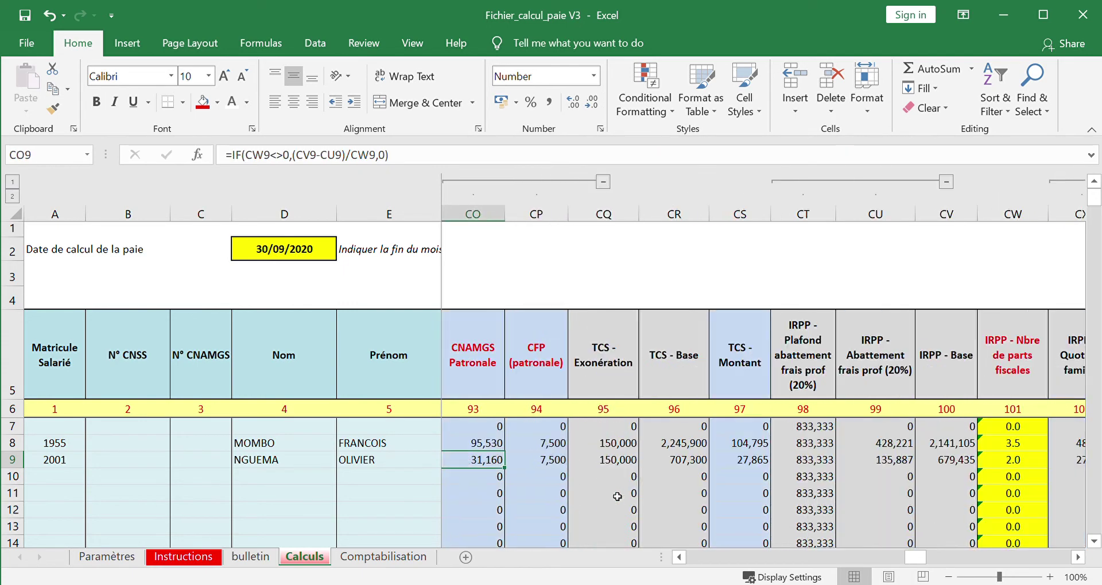
pyautogui.press('Left')
pyautogui.press('Left')
pyautogui.press('Left')
pyautogui.press('Left')
pyautogui.press('Left')
pyautogui.press('Left')
pyautogui.press('Left')
pyautogui.press('Left')
pyautogui.press('Left')
pyautogui.press('Left')
pyautogui.press('Left')
pyautogui.press('Left')
pyautogui.press('Left')
pyautogui.press('Left')
pyautogui.press('Left')
pyautogui.press('Left')
pyautogui.press('Left')
pyautogui.press('Left')
pyautogui.press('Left')
pyautogui.press('Left')
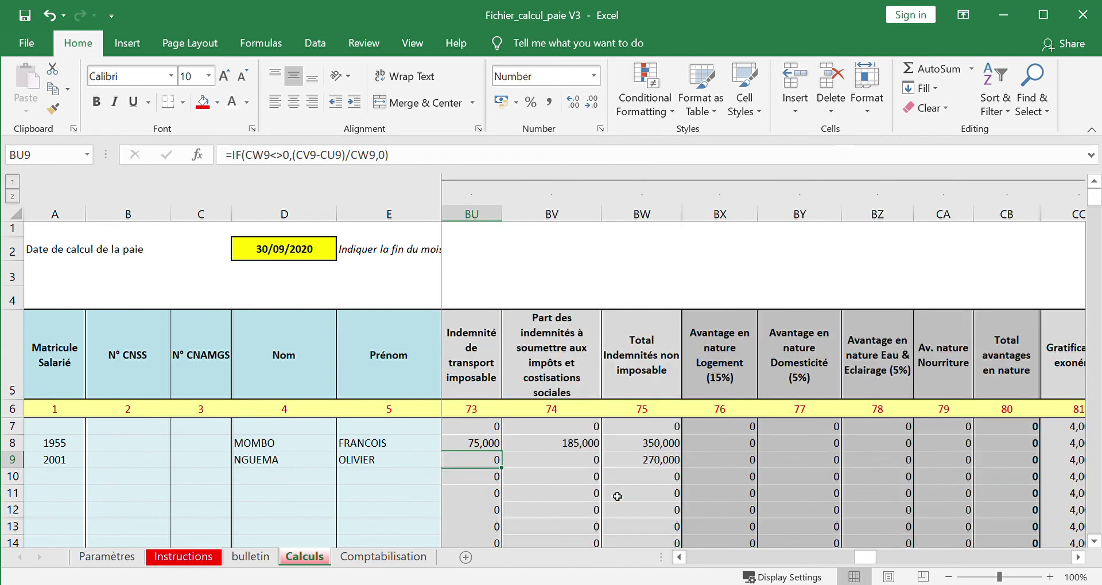
pyautogui.press('Left')
pyautogui.press('Left')
pyautogui.press('Left')
pyautogui.press('Left')
pyautogui.press('Left')
pyautogui.press('Left')
pyautogui.press('Left')
pyautogui.press('Left')
pyautogui.press('Left')
pyautogui.press('Left')
pyautogui.press('Left')
pyautogui.press('Left')
pyautogui.press('Left')
pyautogui.press('Left')
pyautogui.press('Left')
pyautogui.press('Left')
pyautogui.press('Left')
pyautogui.press('Left')
pyautogui.press('Left')
pyautogui.press('Left')
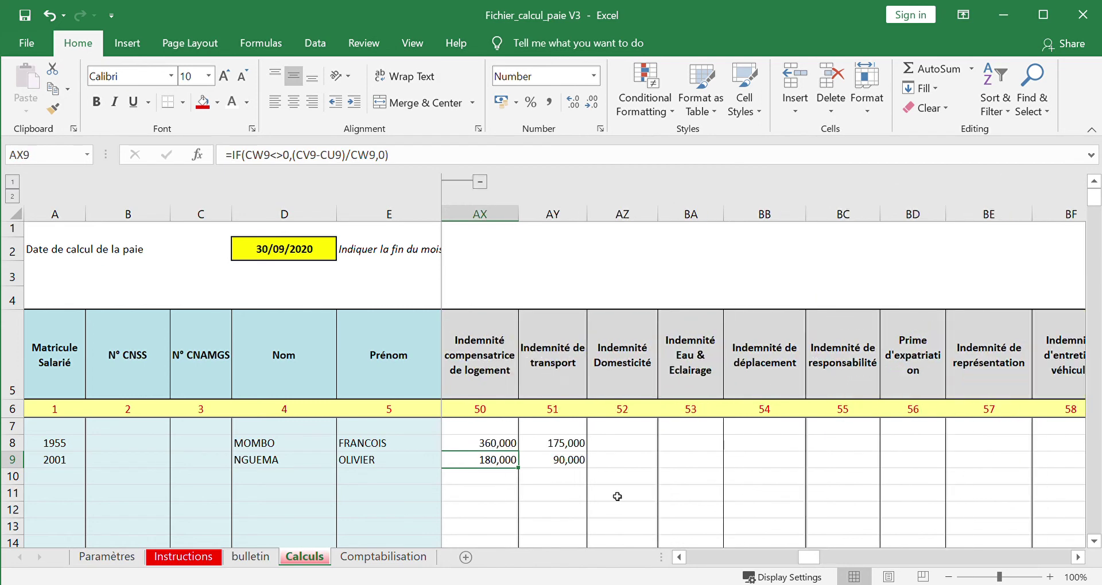
pyautogui.press('Left')
pyautogui.press('Left')
pyautogui.press('Left')
pyautogui.press('Right')
pyautogui.press('Right')
pyautogui.press('Right')
pyautogui.press('Right')
pyautogui.press('Right')
pyautogui.press('Right')
pyautogui.press('Right')
pyautogui.press('Right')
pyautogui.press('Right')
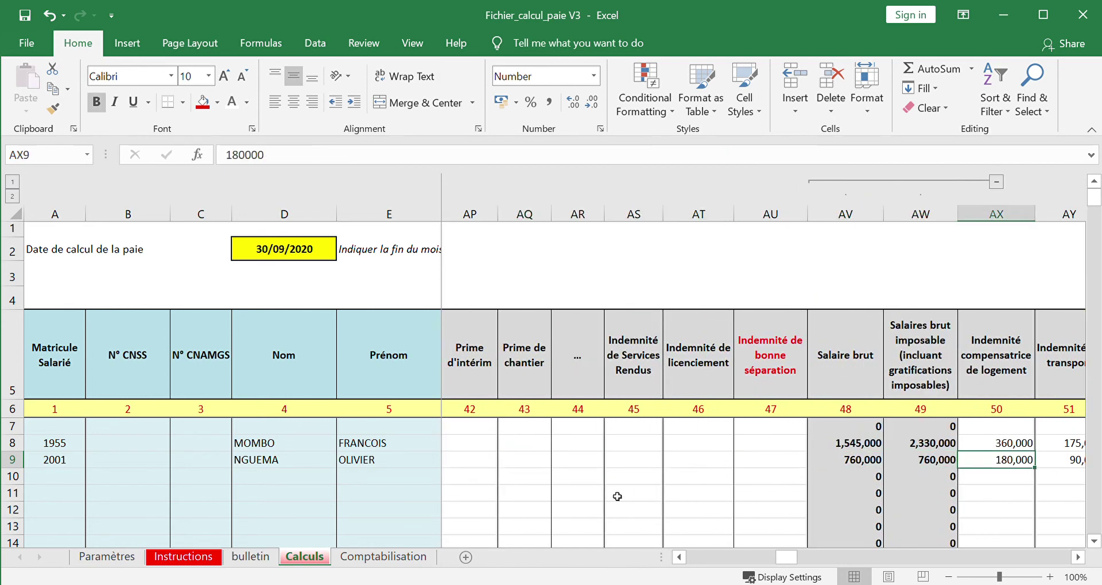
pyautogui.press('Right')
pyautogui.press('Right')
pyautogui.press('Right')
pyautogui.press('Right')
pyautogui.press('Right')
pyautogui.press('Right')
pyautogui.press('Right')
pyautogui.press('Right')
pyautogui.press('Right')
pyautogui.press('Right')
pyautogui.press('Right')
pyautogui.press('Right')
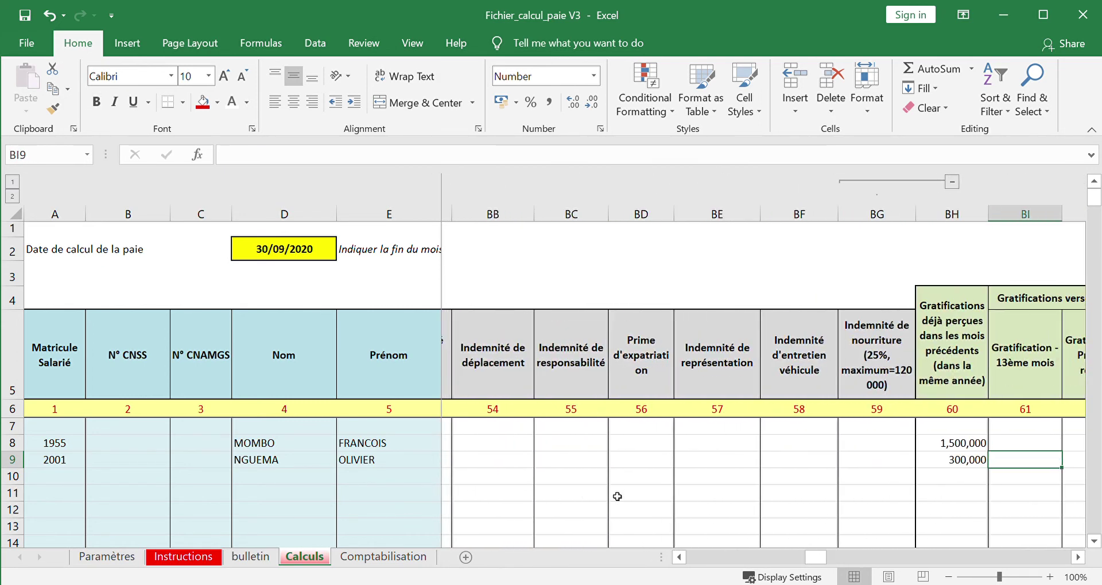
pyautogui.press('Right')
pyautogui.press('Right')
pyautogui.press('Right')
pyautogui.press('Right')
pyautogui.press('Right')
pyautogui.press('Right')
pyautogui.press('Right')
pyautogui.press('Right')
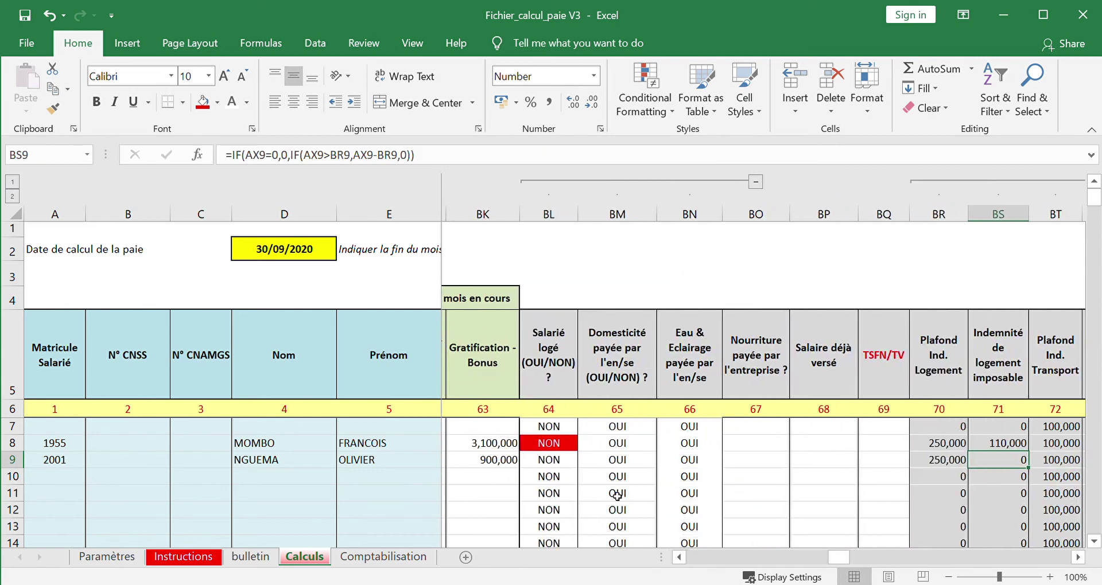
pyautogui.press('Right')
pyautogui.press('Right')
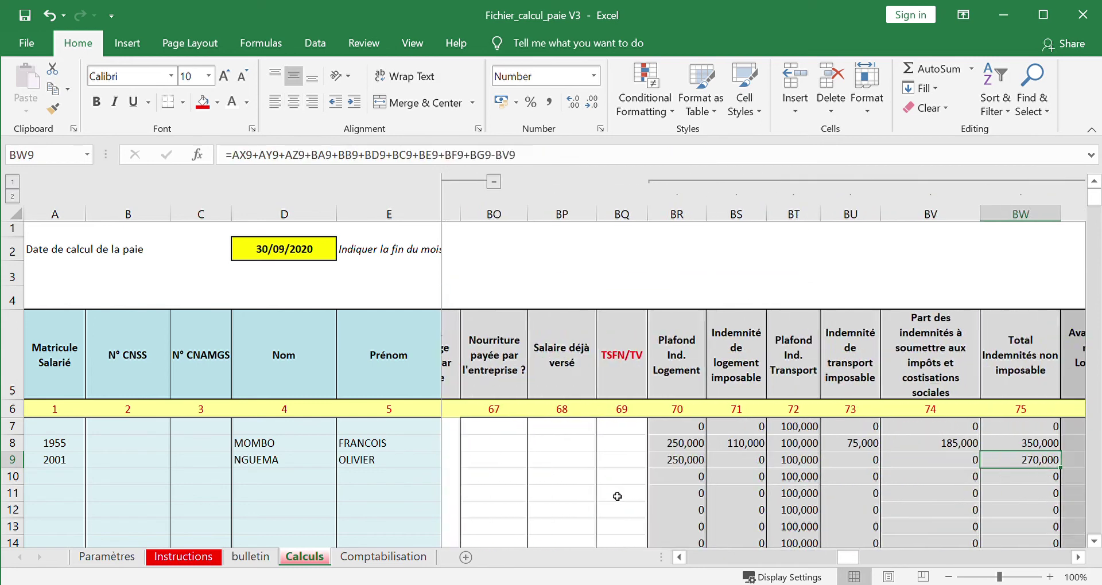
pyautogui.press('Left')
pyautogui.press('Left')
pyautogui.press('Left')
pyautogui.press('Left')
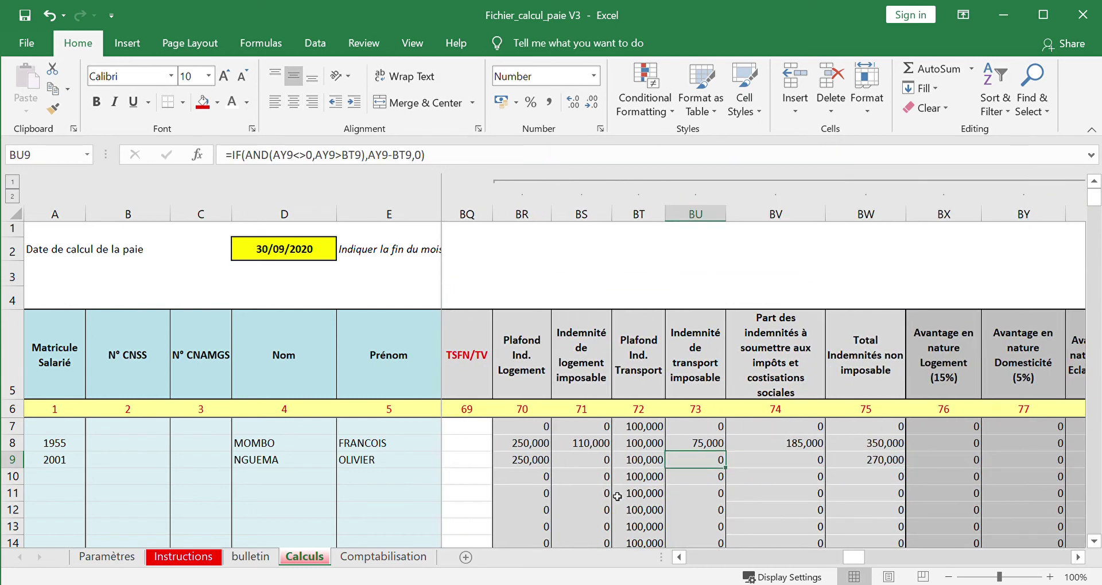
pyautogui.press('Right')
pyautogui.press('Right')
pyautogui.press('Right')
# - Clear the 180,000 housing allowance from AX9
pyautogui.press('Left')
pyautogui.press('Left')
pyautogui.press('Left')
pyautogui.press('Left')
pyautogui.press('Left')
pyautogui.press('Left')
pyautogui.press('Left')
pyautogui.press('Left')
pyautogui.press('Left')
pyautogui.press('Left')
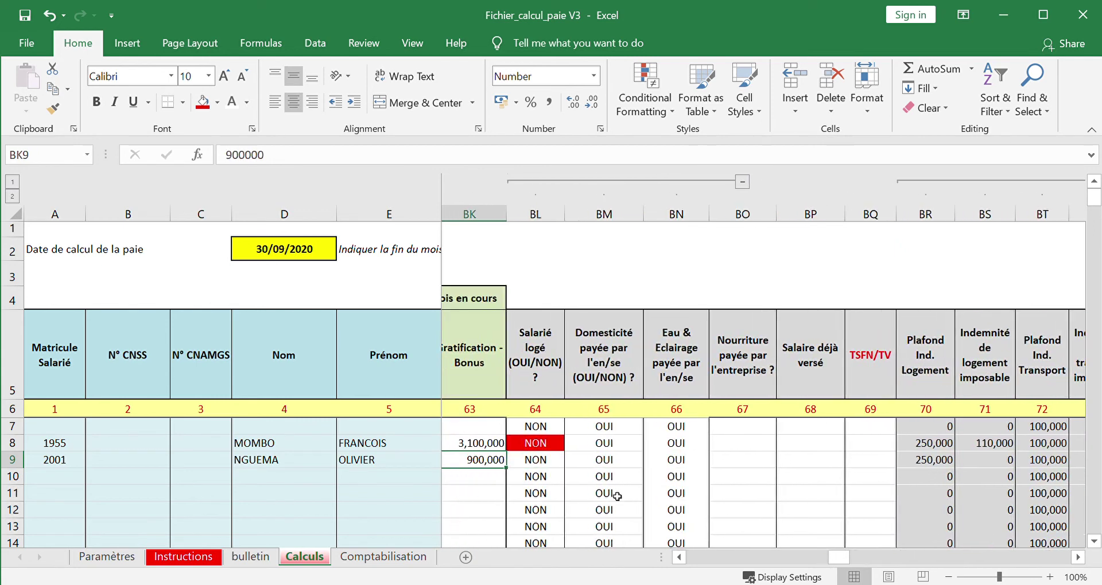
pyautogui.press('Left')
pyautogui.press('Left')
pyautogui.press('Left')
pyautogui.press('Left')
pyautogui.press('Left')
pyautogui.press('Left')
pyautogui.press('Left')
pyautogui.press('Left')
pyautogui.press('Left')
pyautogui.press('Left')
pyautogui.press('Left')
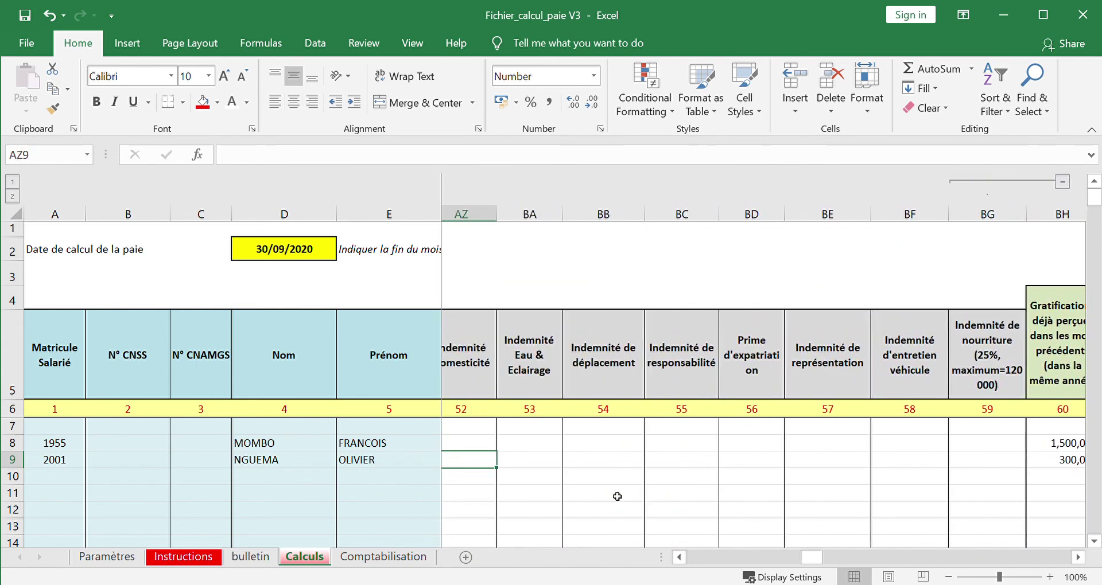
pyautogui.press('Left')
pyautogui.press('Left')
pyautogui.press('Left')
pyautogui.press('Left')
pyautogui.press('Right')
pyautogui.press('Right')
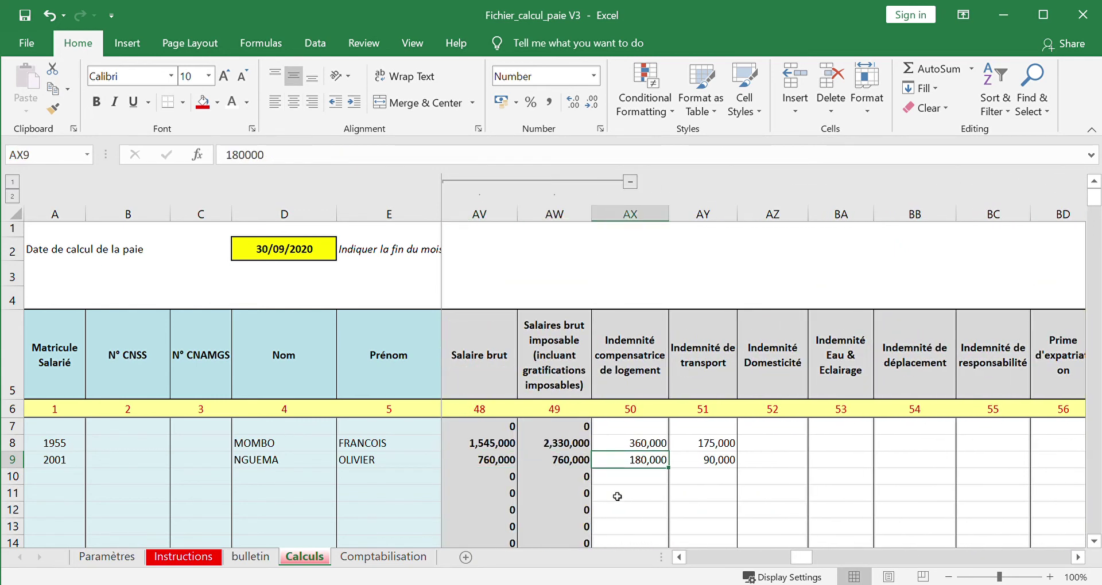
pyautogui.press('Delete')
pyautogui.press('Right')
pyautogui.press('Right')
pyautogui.press('Right')
pyautogui.press('Right')
pyautogui.press('Right')
pyautogui.press('Right')
pyautogui.press('Right')
pyautogui.press('Right')
pyautogui.press('Right')
pyautogui.press('Right')
pyautogui.press('Right')
pyautogui.press('Right')
pyautogui.press('Right')
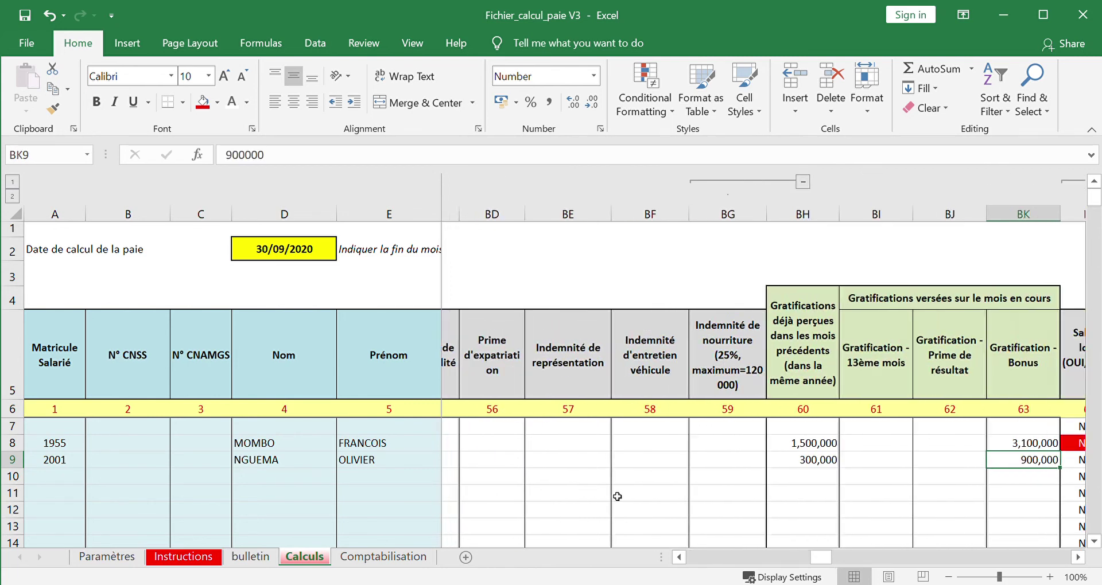
pyautogui.press('Right')
pyautogui.press('Right')
pyautogui.press('Right')
pyautogui.press('Right')
pyautogui.press('Right')
pyautogui.press('Right')
pyautogui.press('Right')
pyautogui.press('Right')
pyautogui.press('Right')
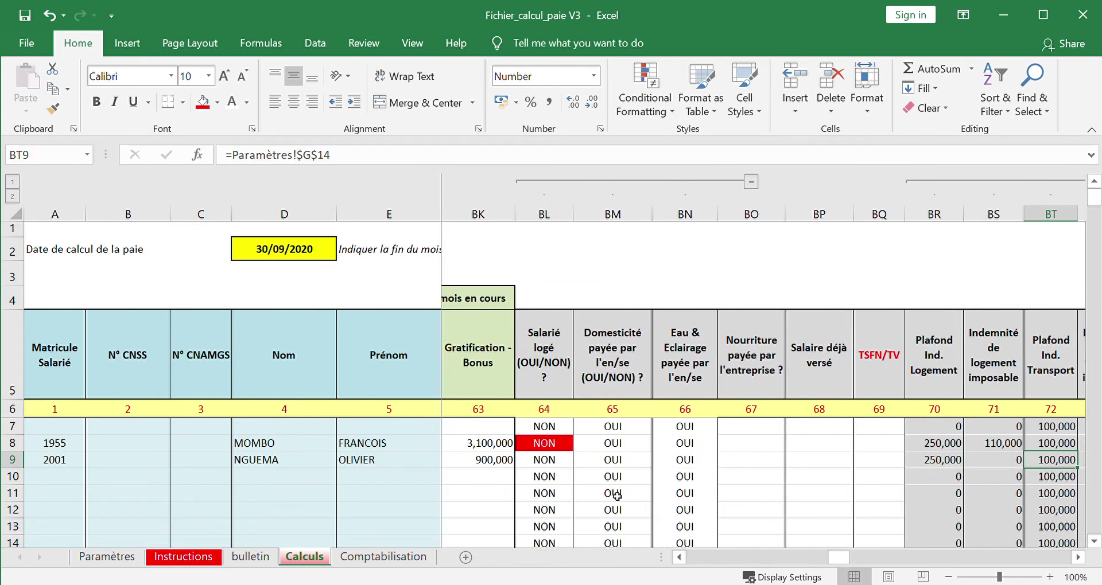
# - Set the housed flag BL9 to OUI and confirm the 106,095 housing benefit in kind
pyautogui.press('Left')
pyautogui.press('Left')
pyautogui.press('Left')
pyautogui.press('Left')
pyautogui.press('Left')
pyautogui.press('Left')
pyautogui.press('Left')
pyautogui.press('Left')
pyautogui.press('Right')
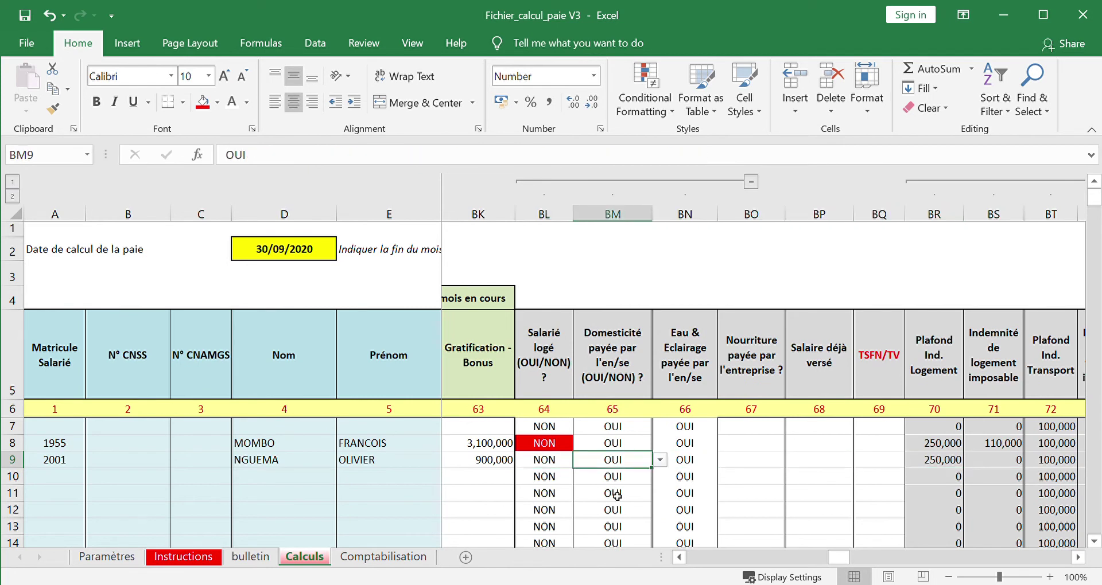
pyautogui.press('Right')
pyautogui.press('Right')
pyautogui.press('Right')
pyautogui.press('Right')
pyautogui.press('Right')
pyautogui.press('Right')
pyautogui.press('Right')
pyautogui.press('Right')
pyautogui.press('Right')
pyautogui.press('Right')
pyautogui.press('Right')
pyautogui.press('Right')
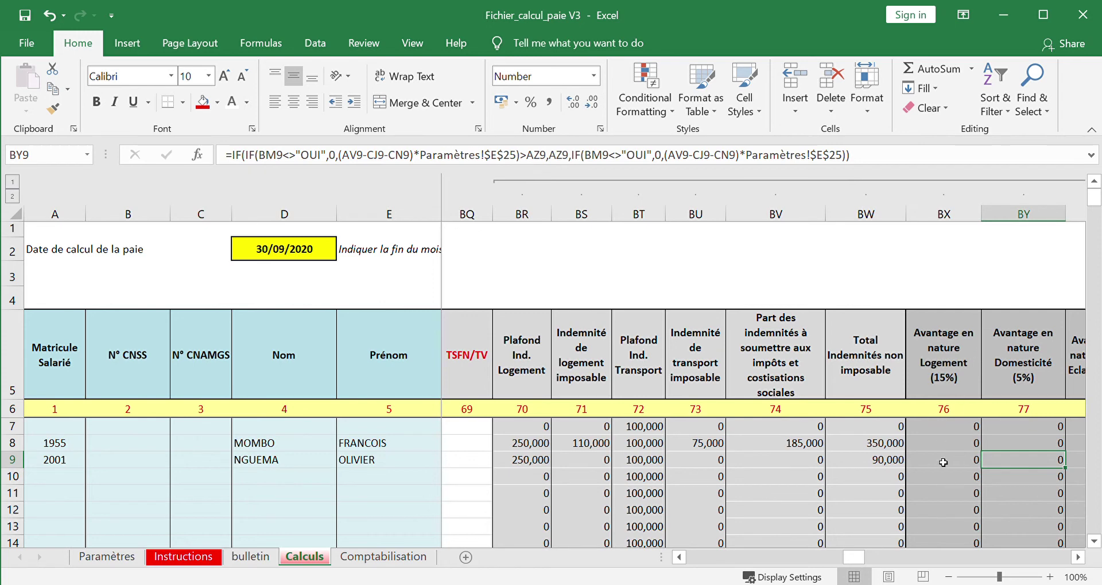
pyautogui.press('Left')
pyautogui.press('Left')
pyautogui.press('Left')
pyautogui.press('Left')
pyautogui.press('Left')
pyautogui.press('Left')
pyautogui.press('Left')
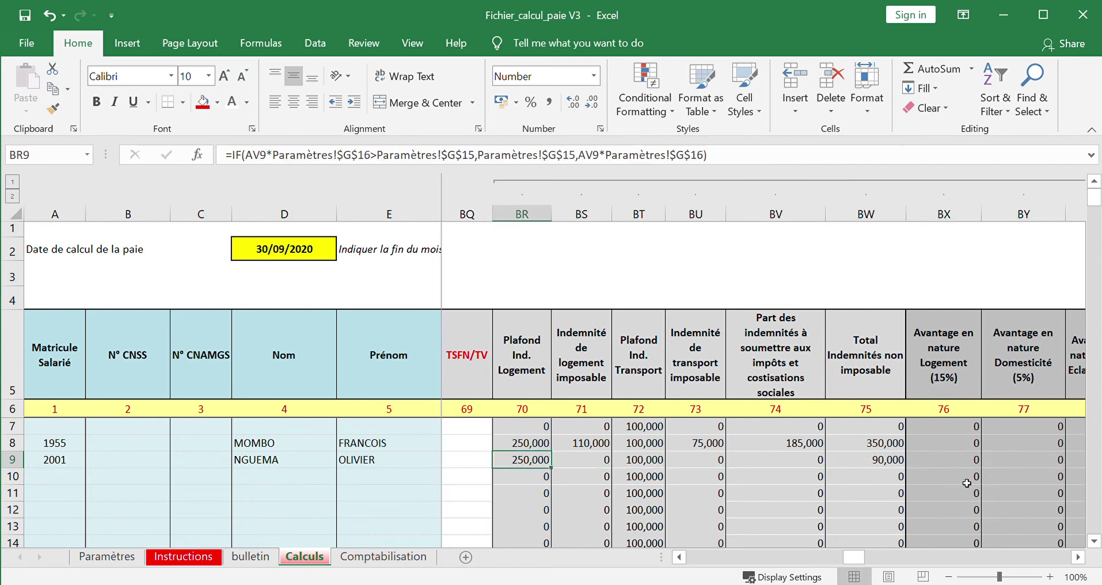
pyautogui.press('Left')
pyautogui.press('Left')
pyautogui.press('Left')
pyautogui.press('Left')
pyautogui.press('Left')
pyautogui.press('Left')
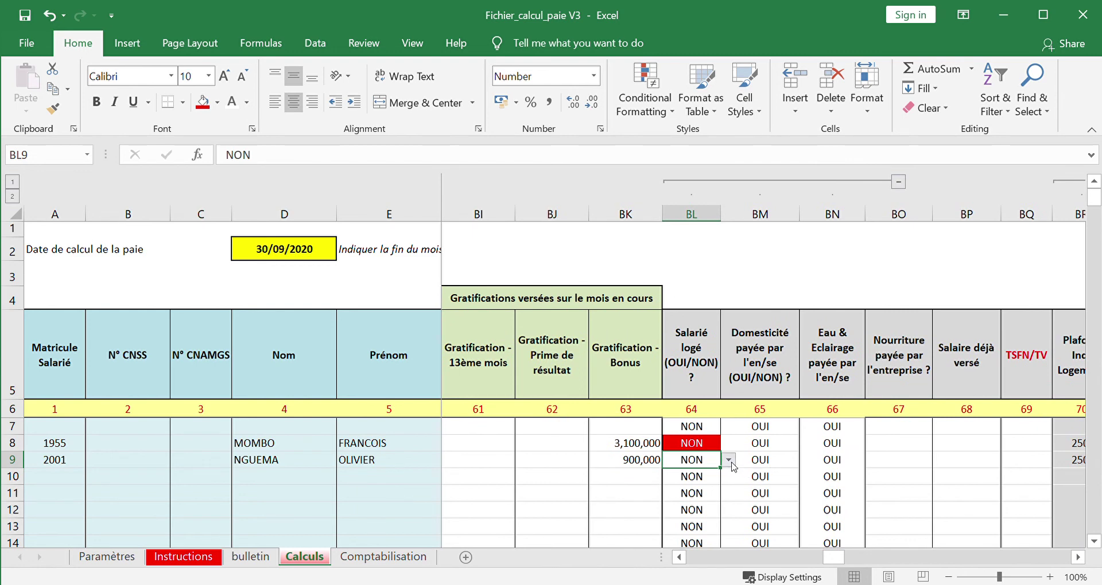
pyautogui.write('OUI')
pyautogui.press('Right')
pyautogui.press('Right')
pyautogui.press('Right')
pyautogui.press('Right')
pyautogui.press('Right')
pyautogui.press('Right')
pyautogui.press('Right')
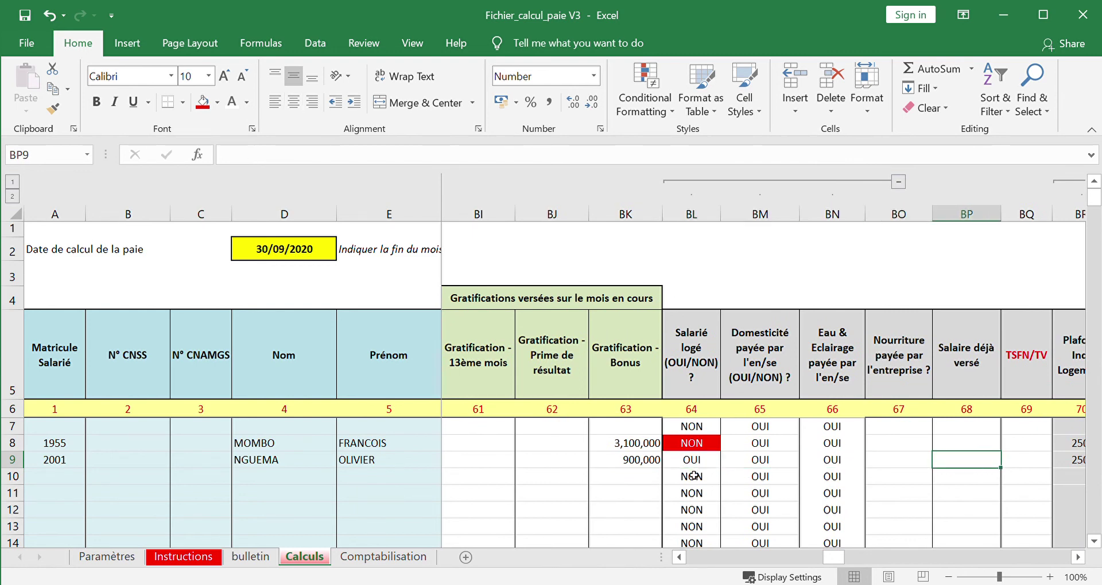
pyautogui.press('Right')
pyautogui.press('Right')
pyautogui.press('Right')
pyautogui.press('Right')
pyautogui.press('Right')
pyautogui.press('Right')
pyautogui.press('Right')
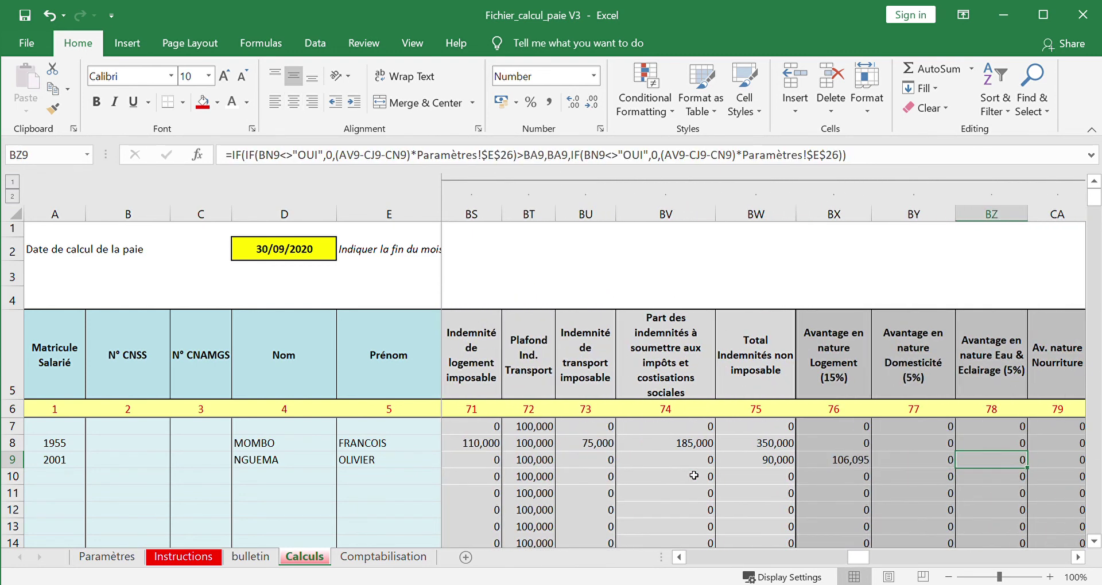
pyautogui.press('Left')
pyautogui.press('Left')
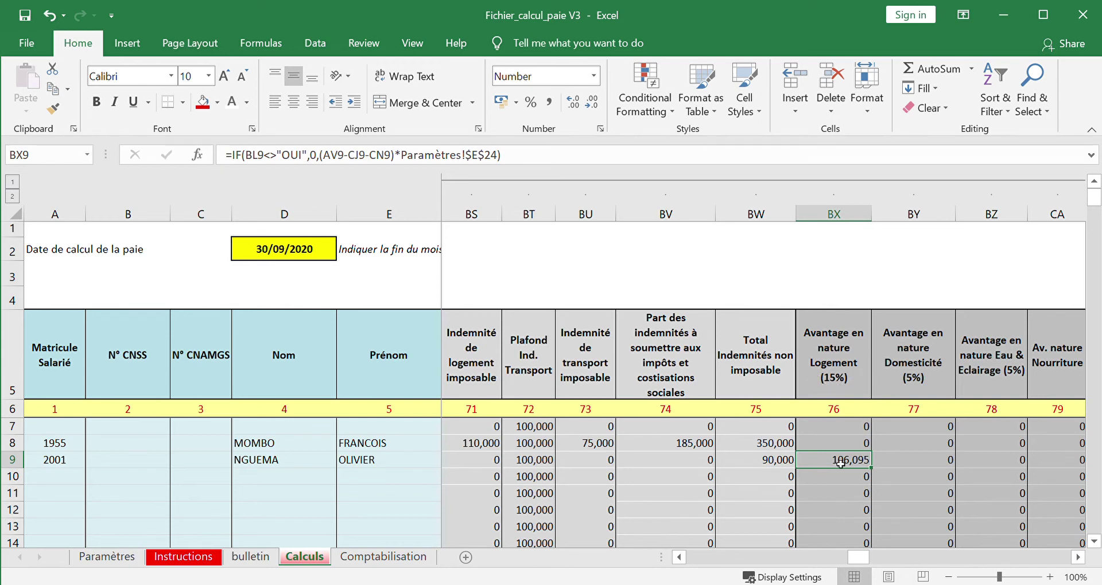
pyautogui.press('Right')
pyautogui.press('Right')
pyautogui.press('Right')
pyautogui.press('Right')
pyautogui.press('Right')
pyautogui.press('Right')
pyautogui.press('Right')
pyautogui.press('Right')
pyautogui.press('Right')
pyautogui.press('Right')
pyautogui.press('Right')
pyautogui.press('Right')
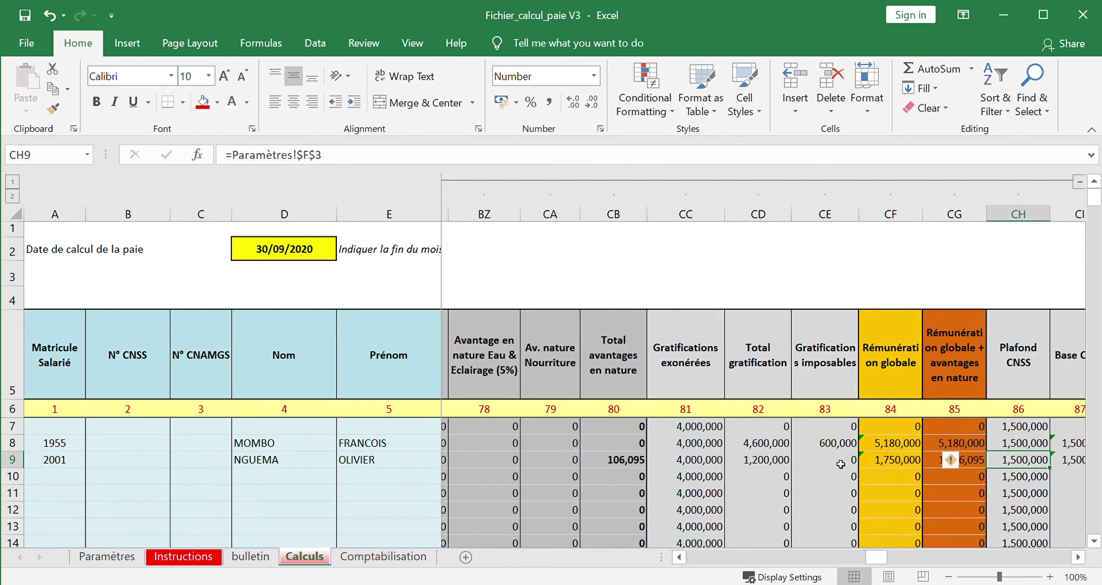
pyautogui.press('Left')
pyautogui.press('Left')
pyautogui.press('Left')
pyautogui.press('Left')
pyautogui.press('Left')
pyautogui.press('Left')
pyautogui.press('Left')
pyautogui.press('Left')
pyautogui.press('Left')
pyautogui.press('Left')
pyautogui.press('Left')
pyautogui.press('Left')
pyautogui.press('Left')
pyautogui.press('Left')
pyautogui.press('Left')
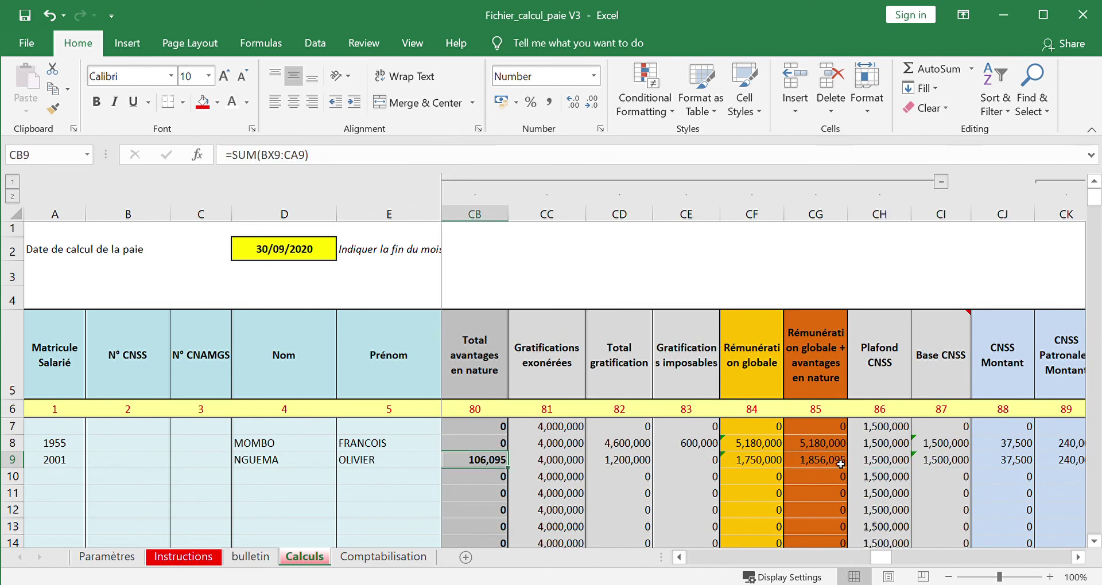
pyautogui.press('Left')
pyautogui.press('Left')
pyautogui.press('Left')
pyautogui.press('Left')
pyautogui.press('Left')
pyautogui.press('Left')
pyautogui.press('Left')
pyautogui.press('Left')
pyautogui.press('Left')
pyautogui.press('Left')
pyautogui.press('Left')
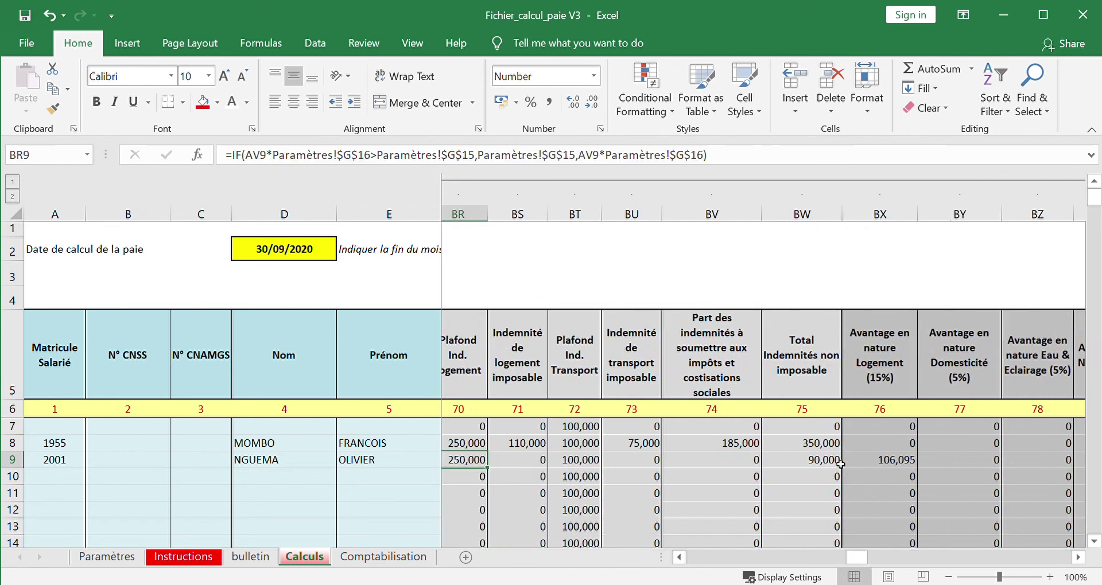
# - Clear the matricule in B12 of the bulletin payslip sheet
pyautogui.click(272, 557)
pyautogui.click(84, 416)
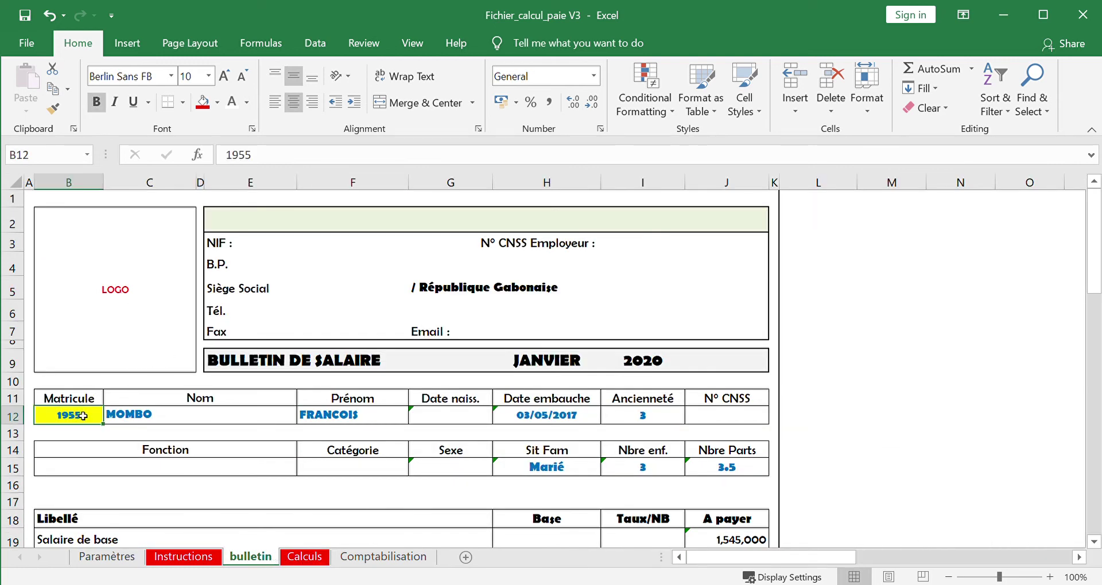
pyautogui.press('Delete')
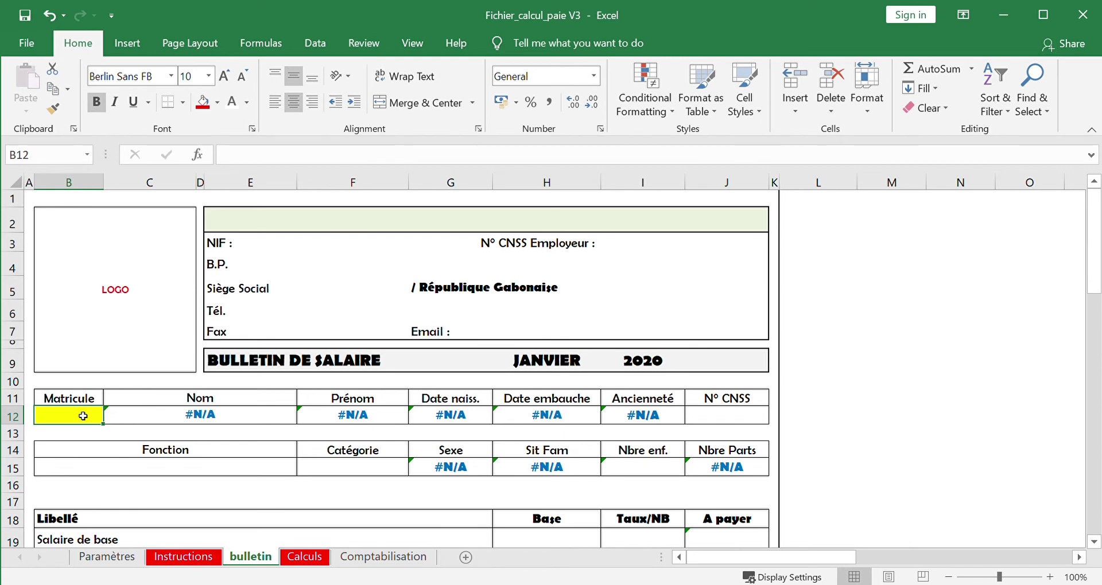
# - Re-enter the first employee's matricule in B12 and verify net à payer 4,779,884 (=SUM(J49:J61))
pyautogui.write('1955')
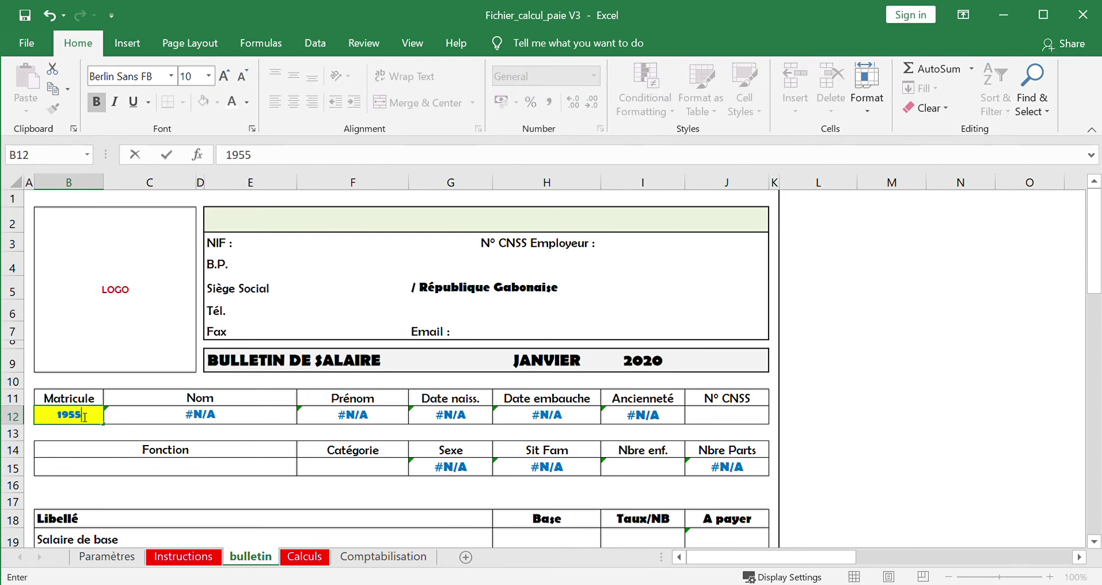
pyautogui.press('Tab')
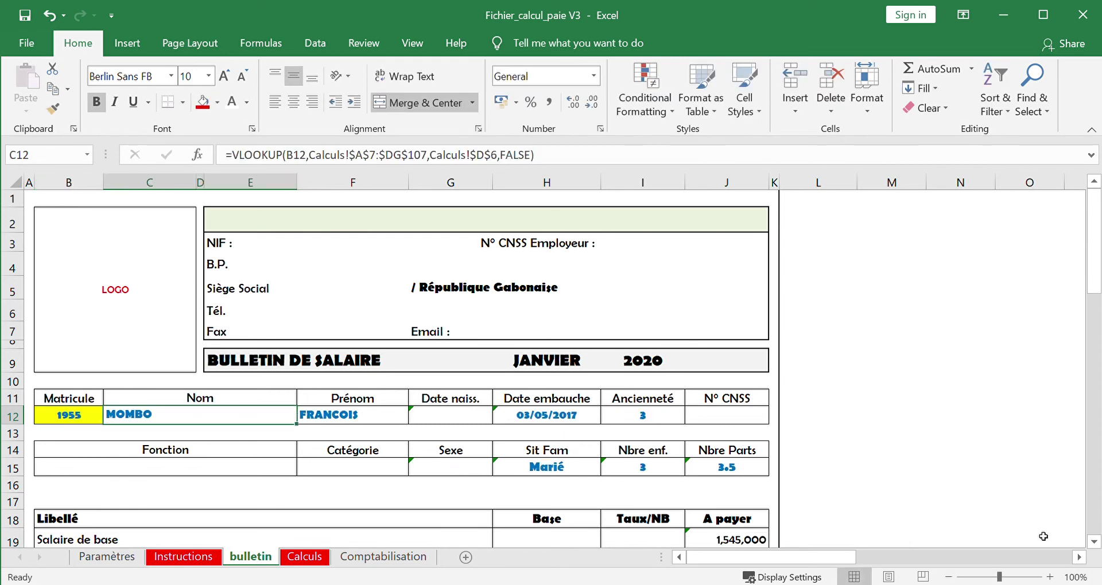
pyautogui.click(1095, 542)
pyautogui.scroll(-6, 1095, 541)
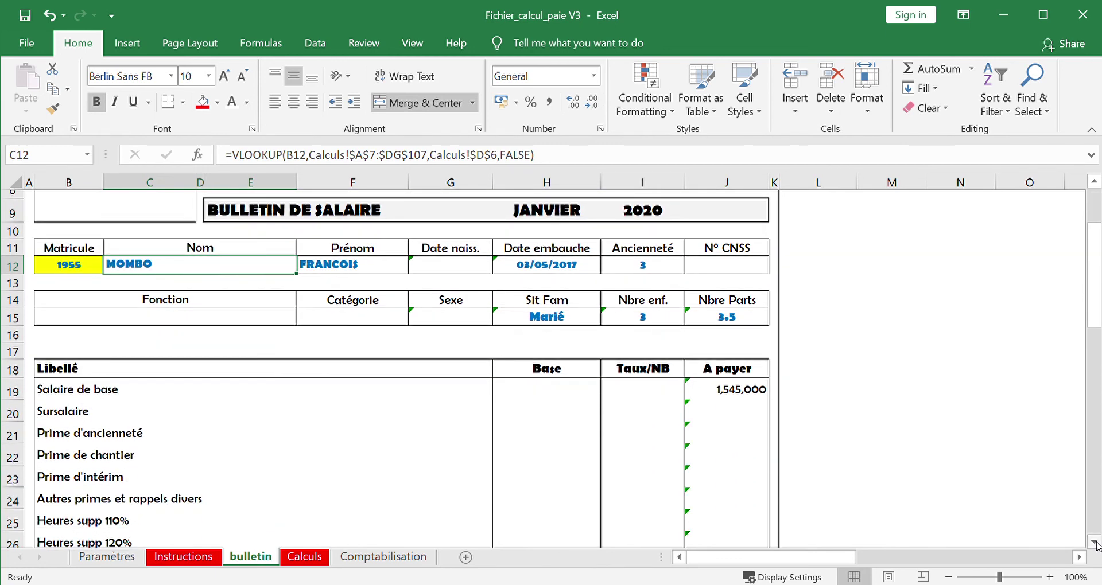
pyautogui.scroll(-3, 1096, 544)
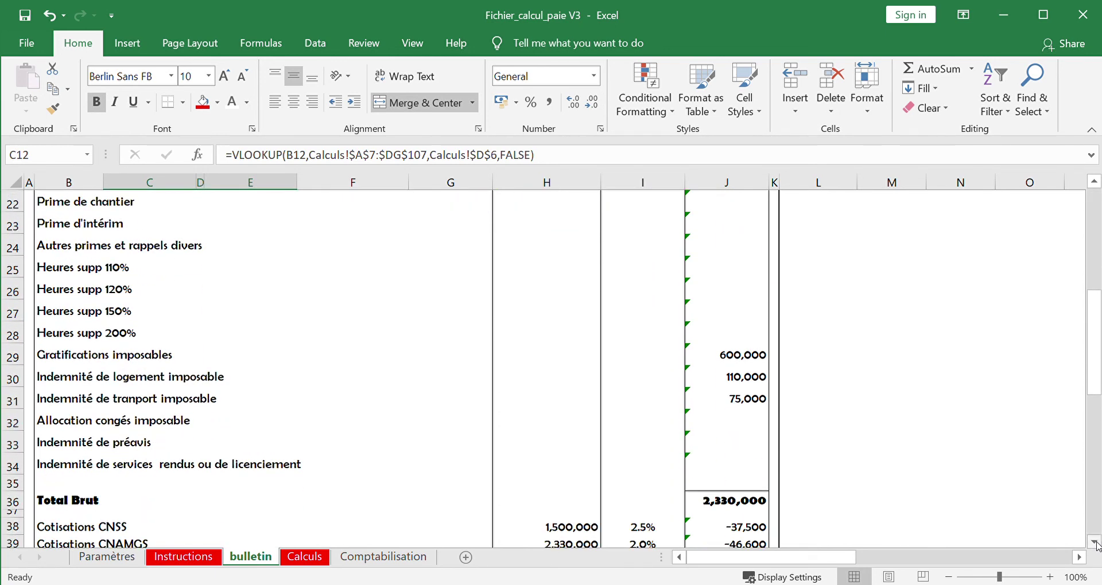
pyautogui.scroll(-4, 1096, 544)
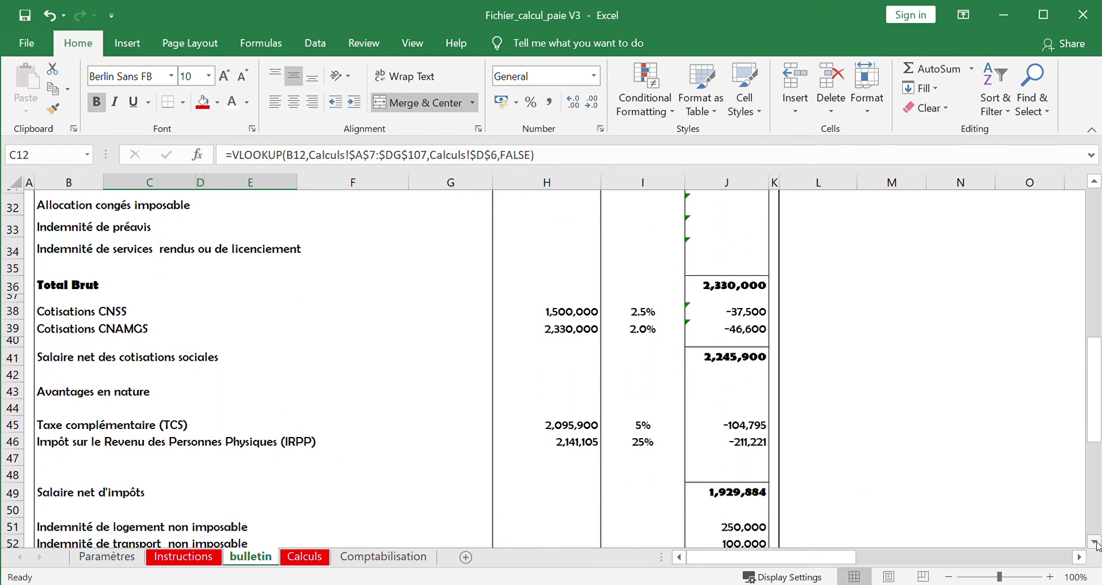
pyautogui.scroll(-3, 1096, 544)
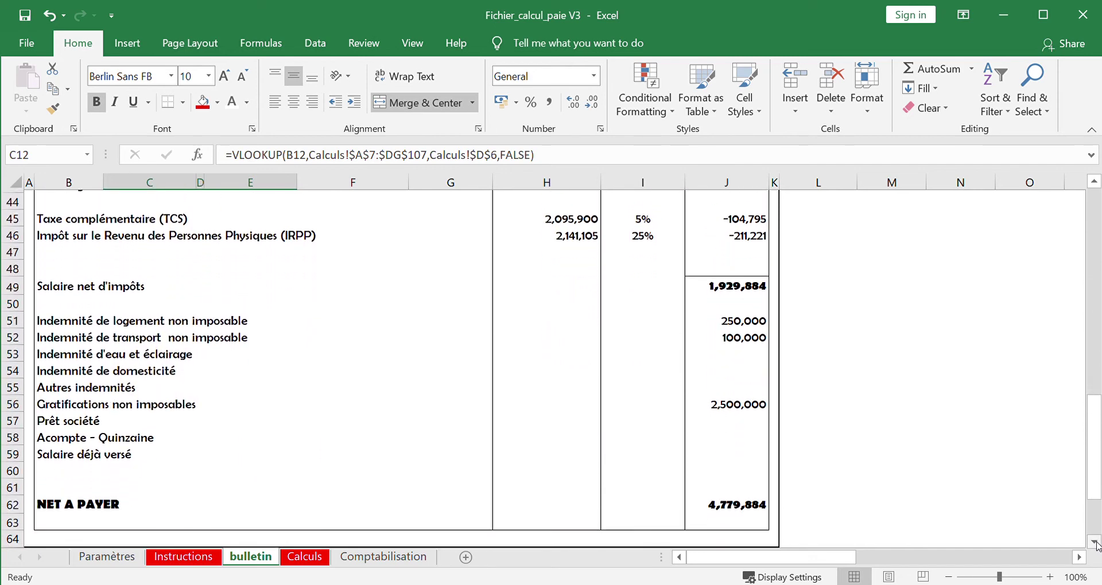
pyautogui.click(729, 440)
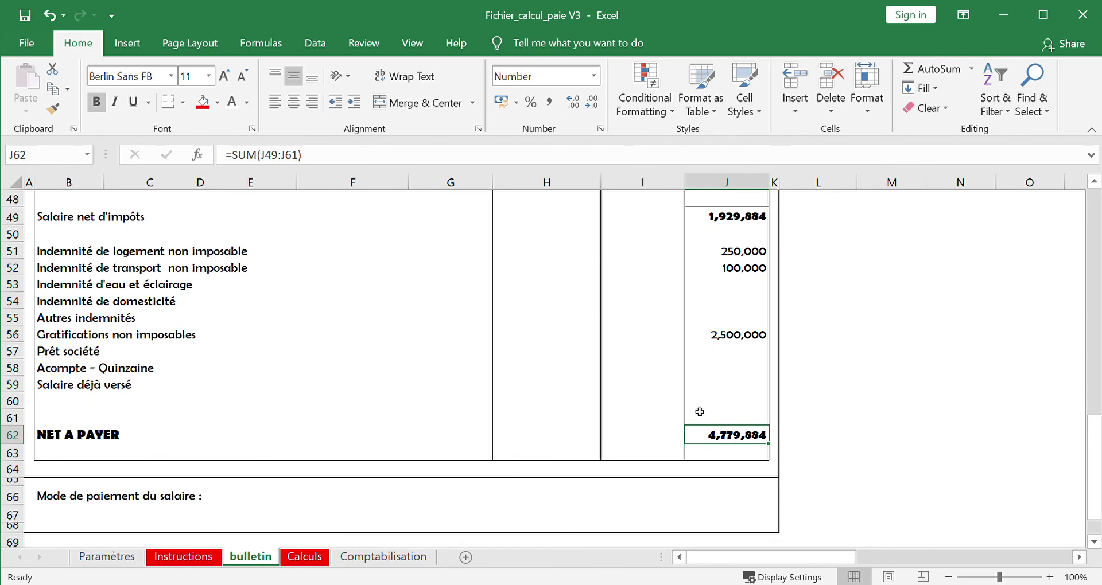
pyautogui.press('pageup')
pyautogui.press('pageup')
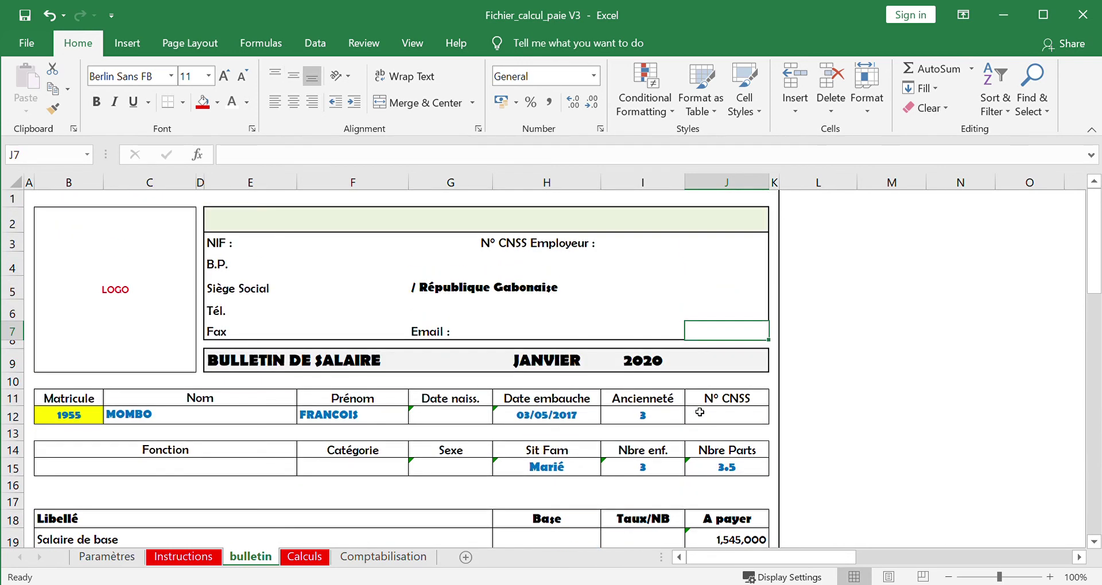
# - Rename the bulletin sheet after the first employee's surname
pyautogui.doubleClick(257, 558)
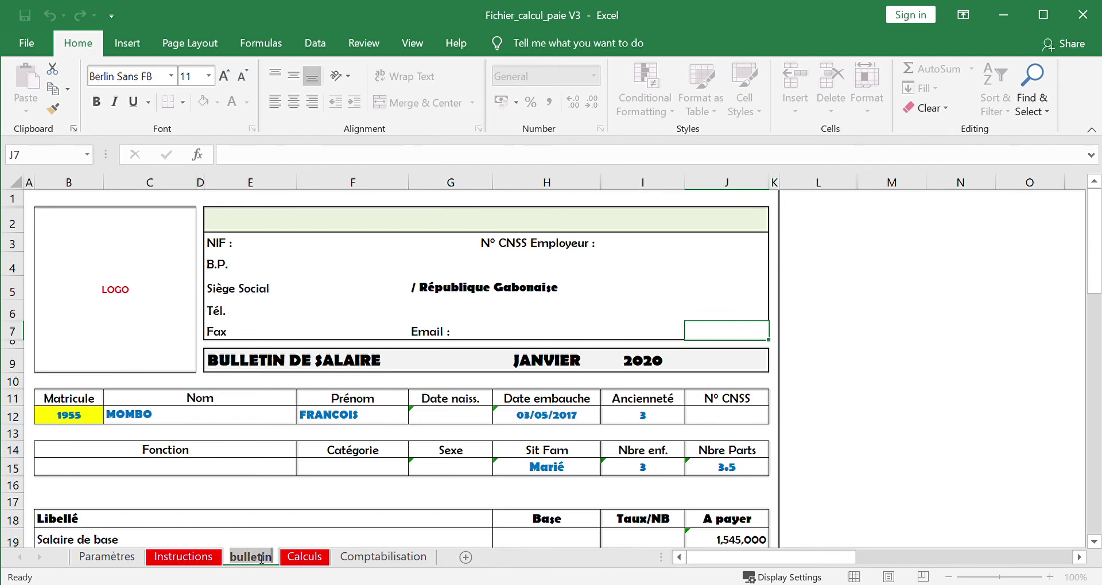
pyautogui.write('mo')
pyautogui.press('BackSpace')
pyautogui.press('BackSpace')
pyautogui.write('M')
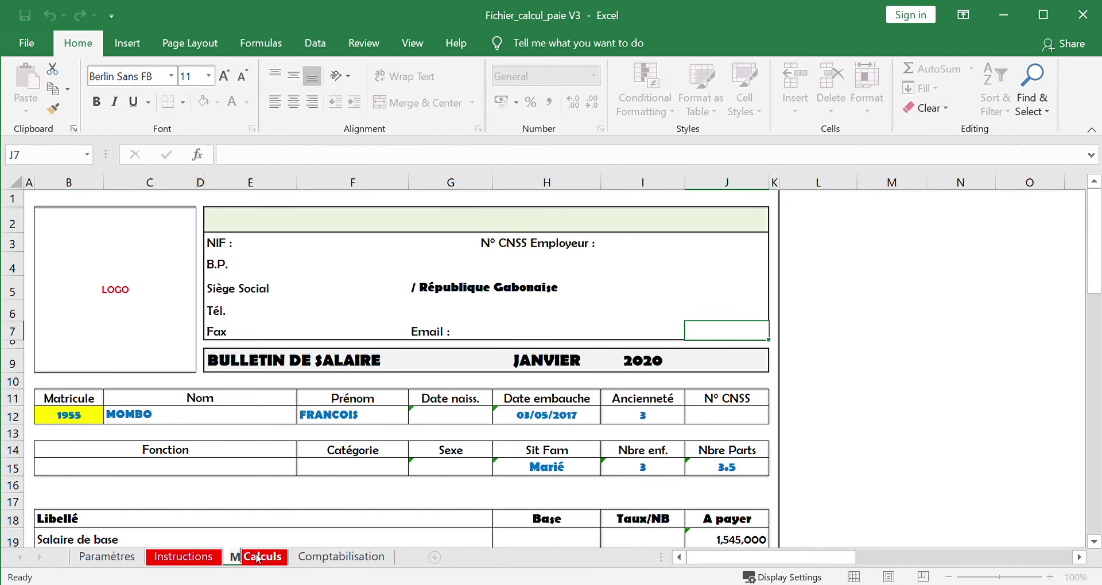
pyautogui.write('omb')
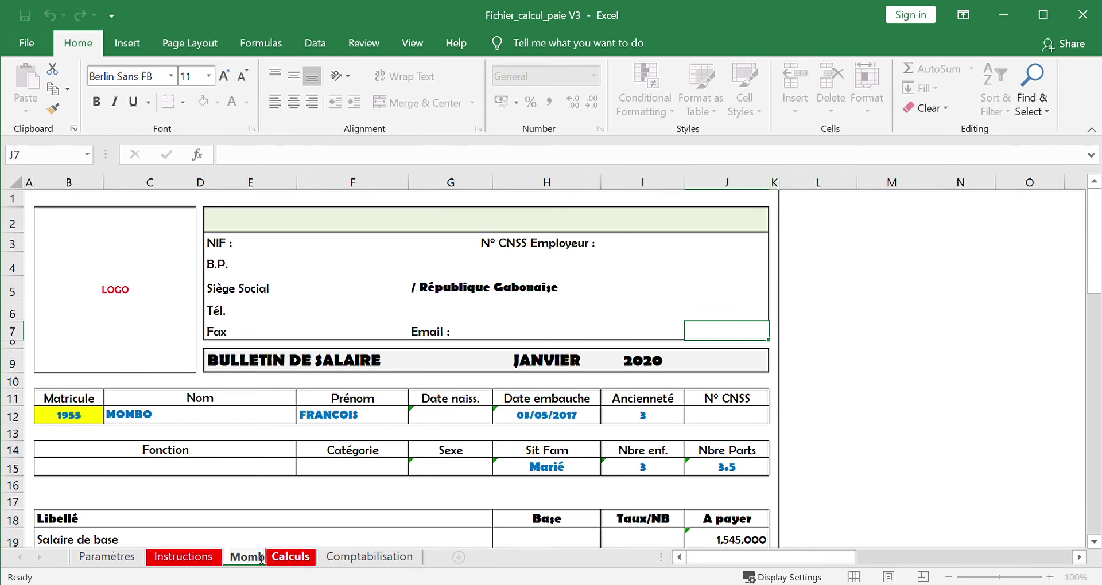
pyautogui.write('o')
pyautogui.click(309, 517)
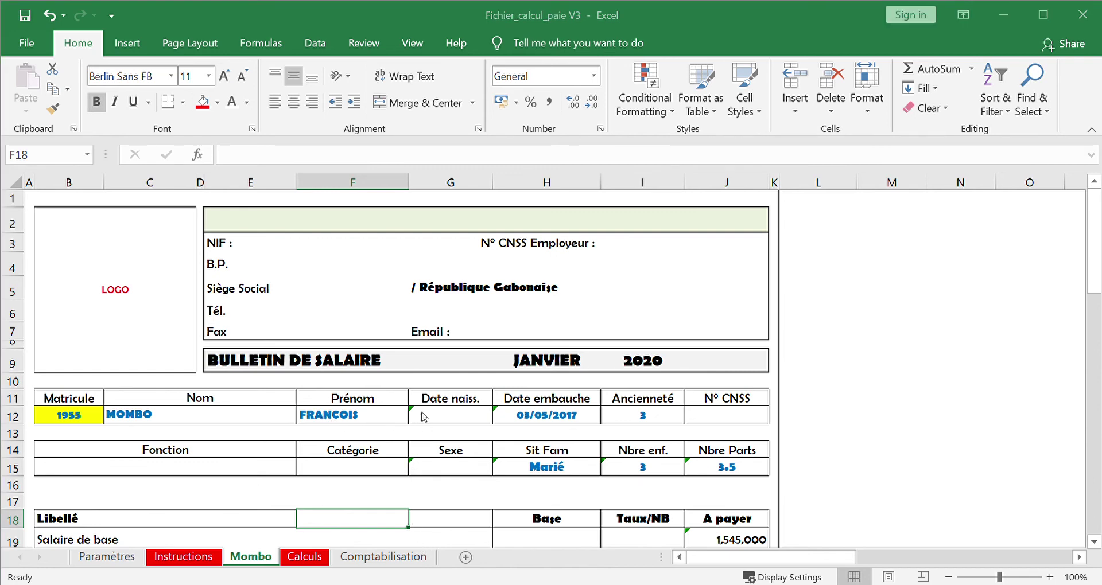
# - Copy that payslip sheet, place the copy right after it, and name it after the second employee
pyautogui.click(544, 565)
pyautogui.click(501, 565)
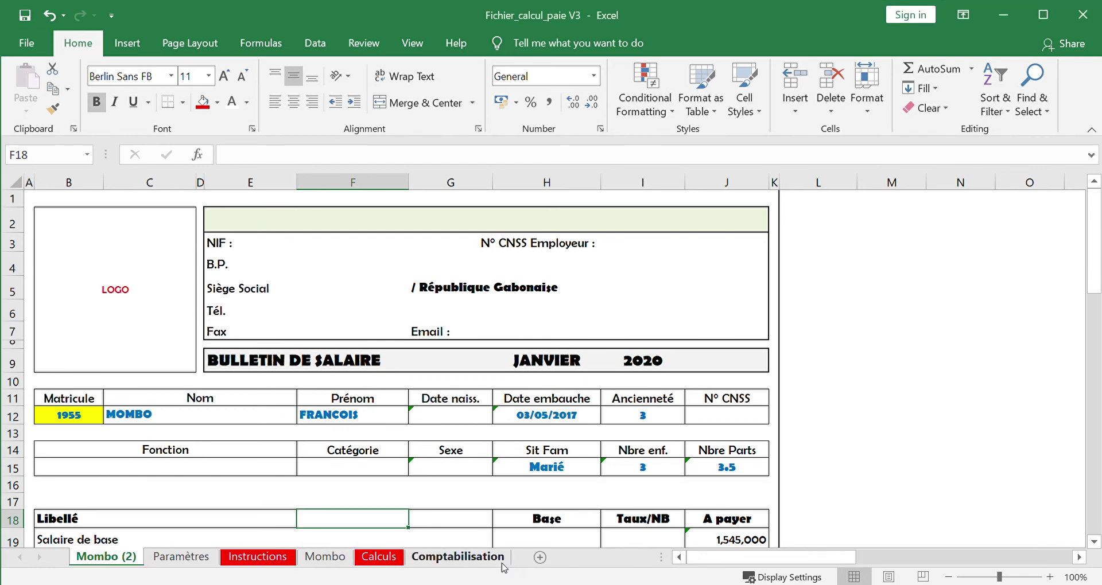
pyautogui.moveTo(110, 558); pyautogui.dragTo(357, 562)
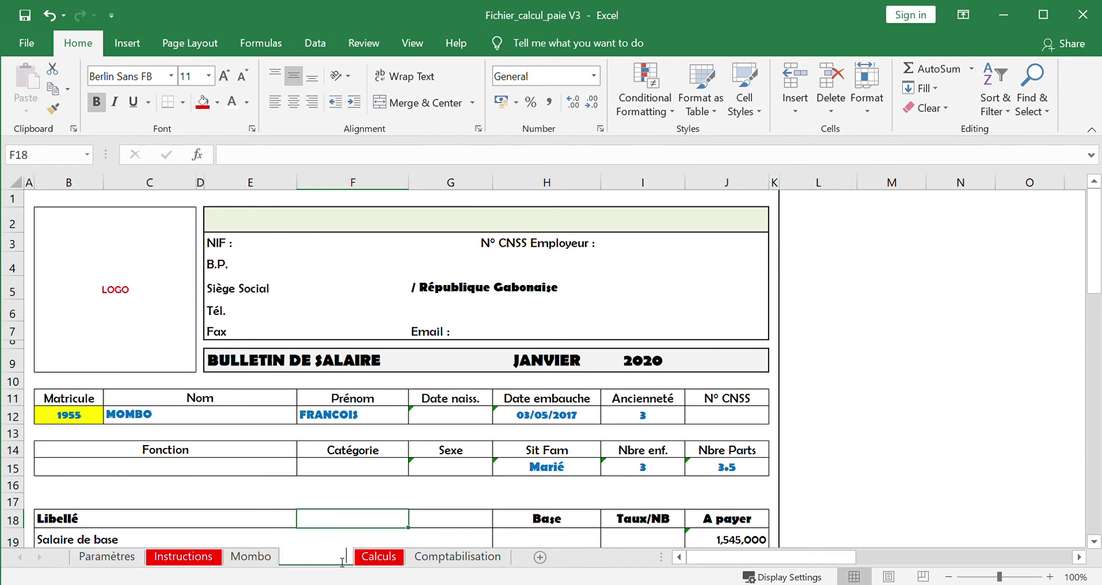
pyautogui.write('Nguema')
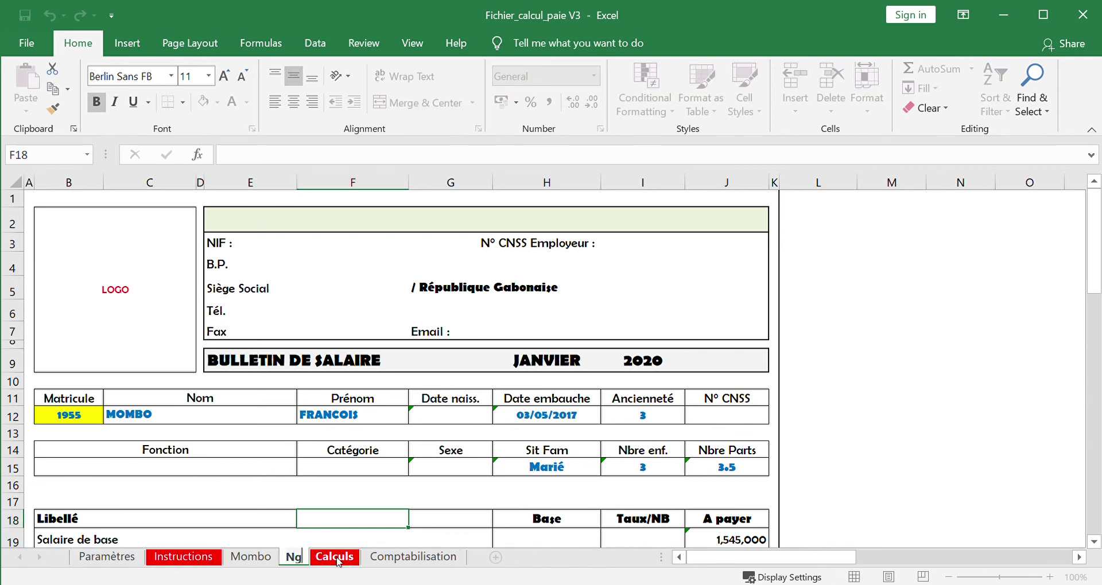
pyautogui.click(294, 468)
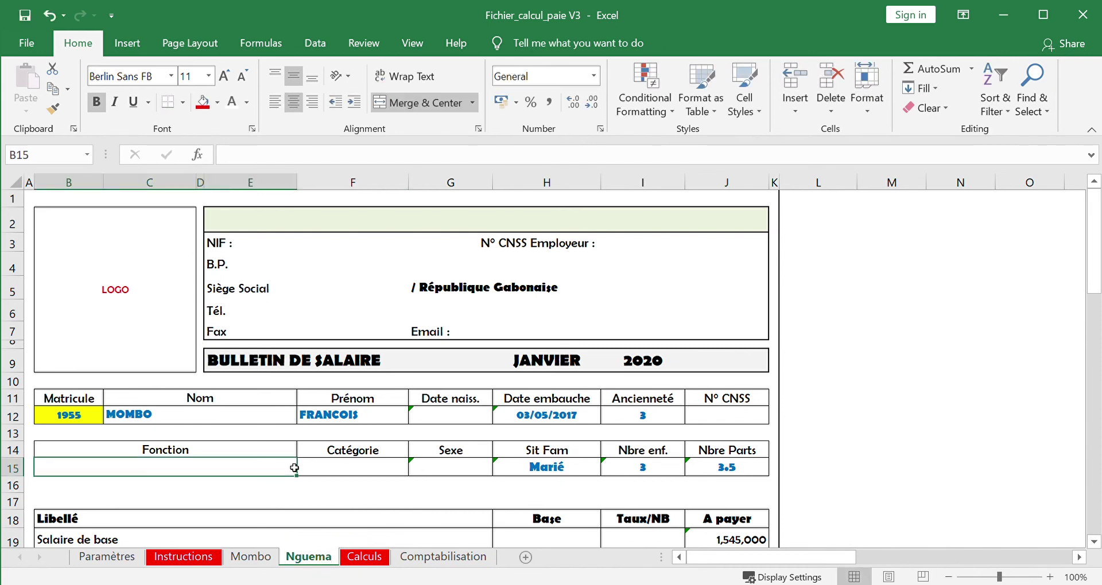
# - Put the second employee's matricule in B12, check net à payer 1,620,294, then show Comptabilisation
pyautogui.click(74, 415)
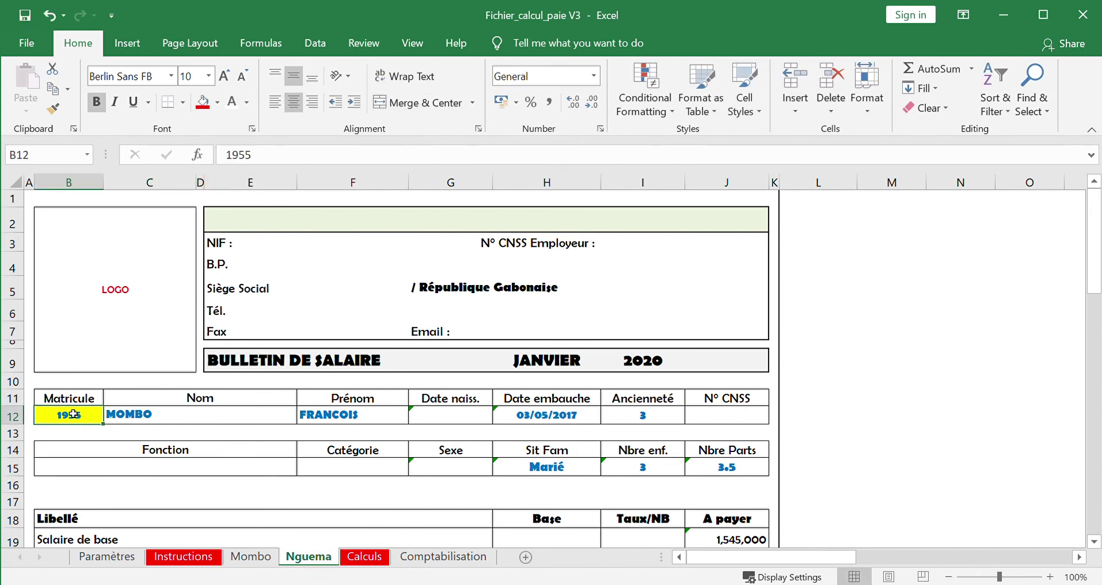
pyautogui.write('2001')
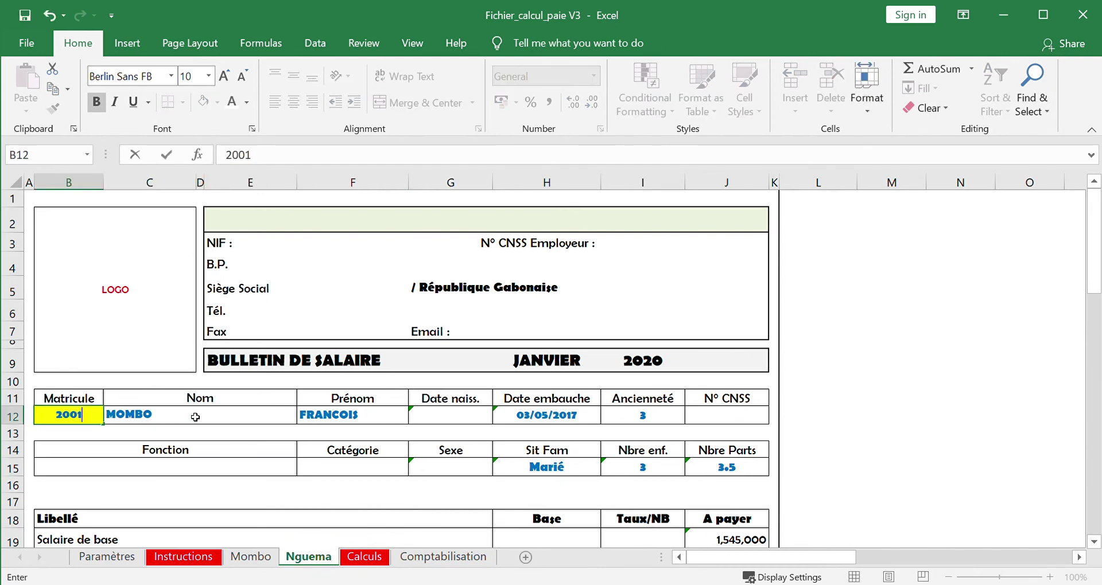
pyautogui.click(196, 420)
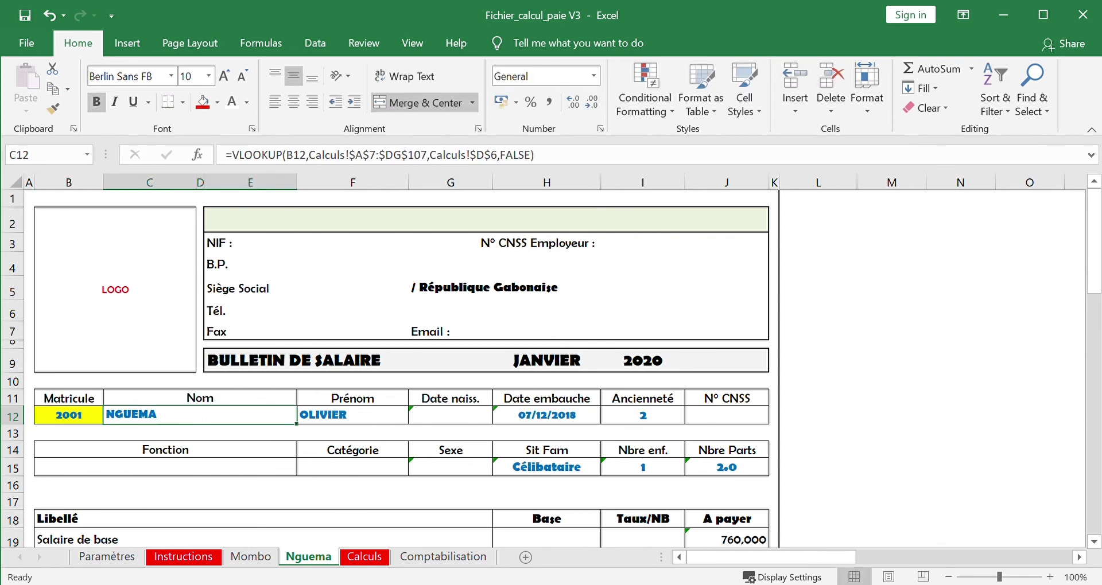
pyautogui.moveTo(1095, 542); pyautogui.dragTo(1094, 542)
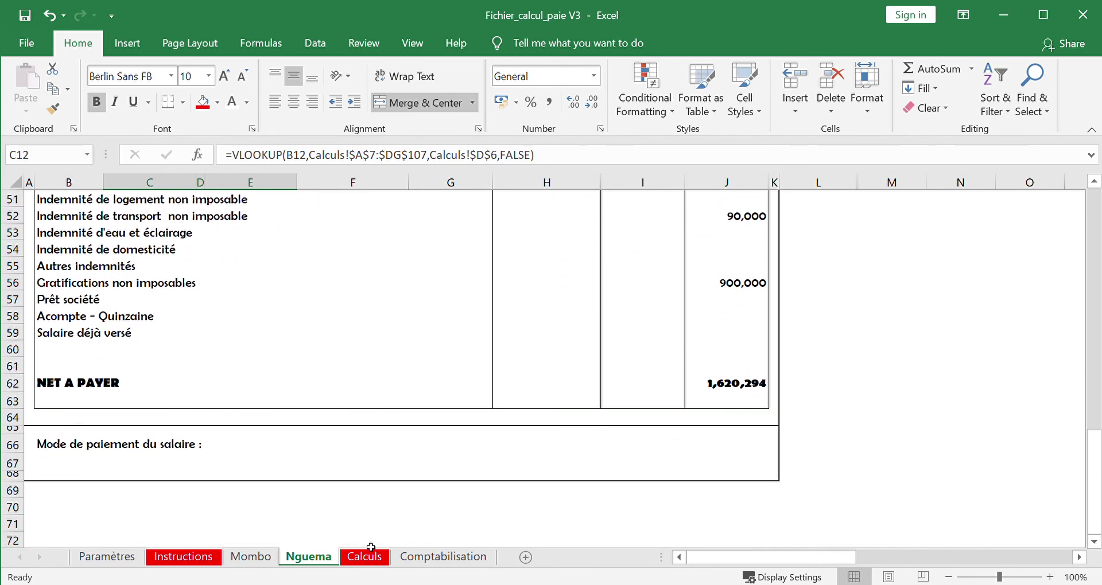
pyautogui.click(423, 558)
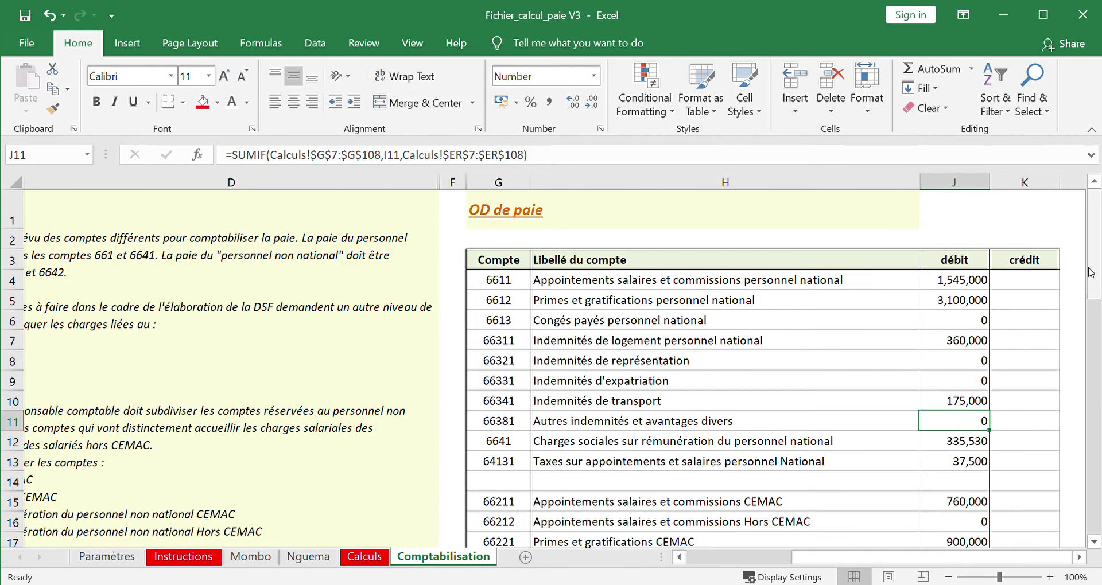
pyautogui.moveTo(1095, 265); pyautogui.dragTo(1090, 479)
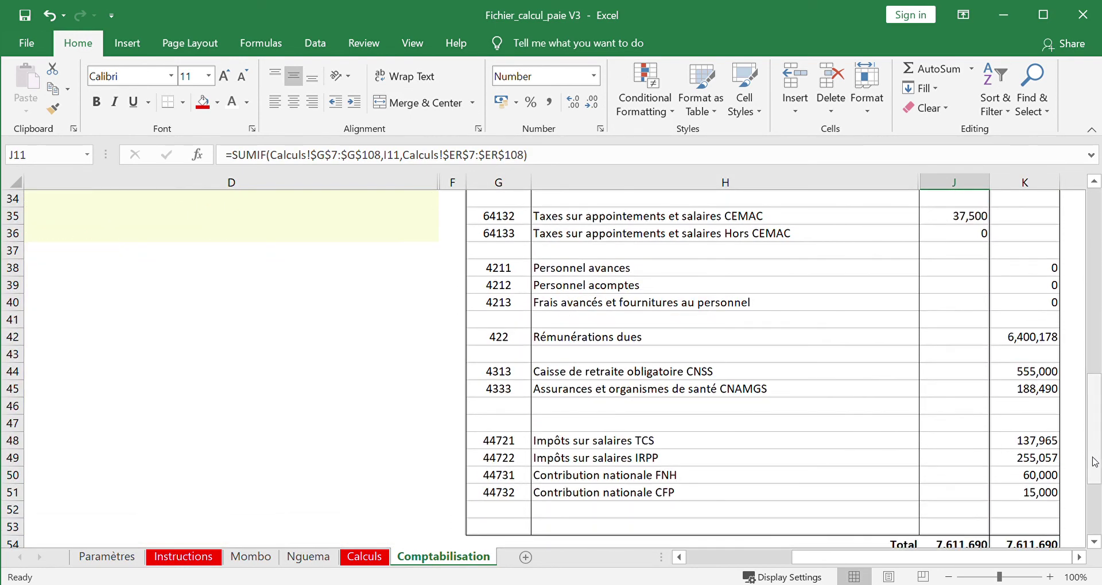
pyautogui.click(1094, 542)
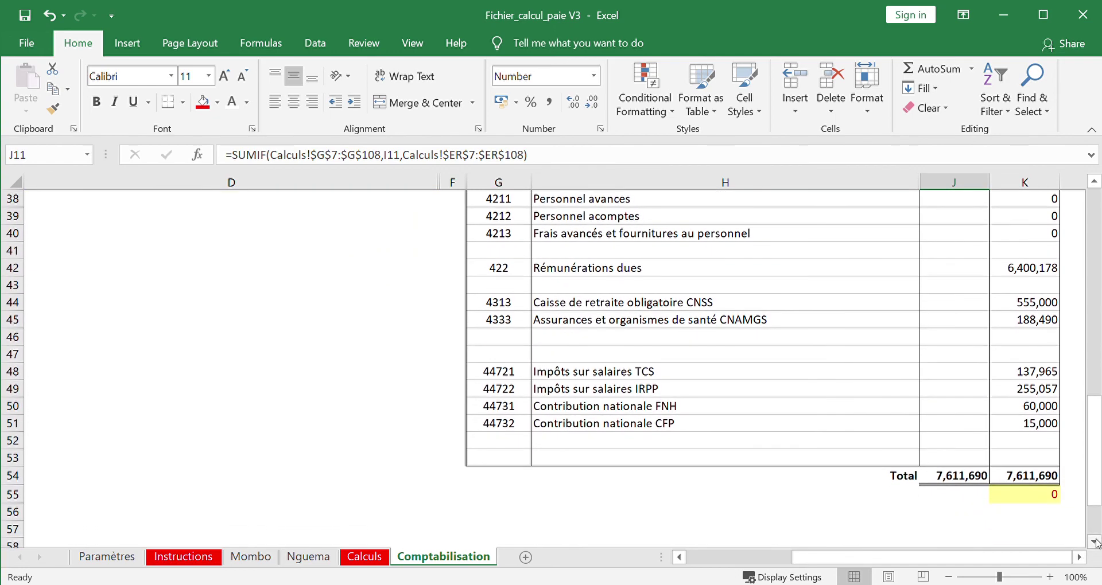
pyautogui.moveTo(1095, 485); pyautogui.dragTo(1091, 240)
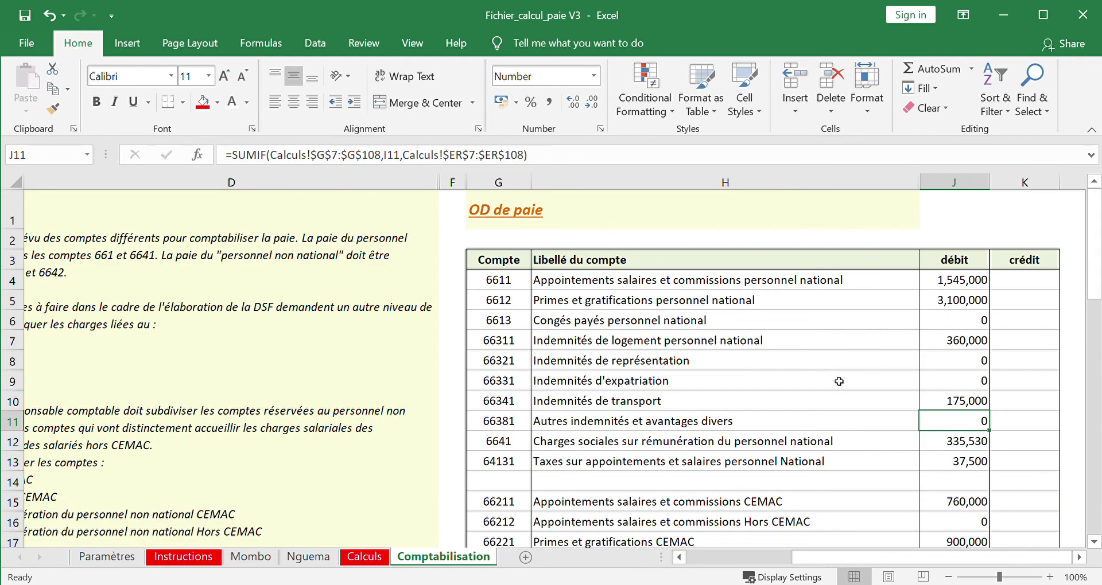
pyautogui.moveTo(1095, 201); pyautogui.dragTo(1097, 459)
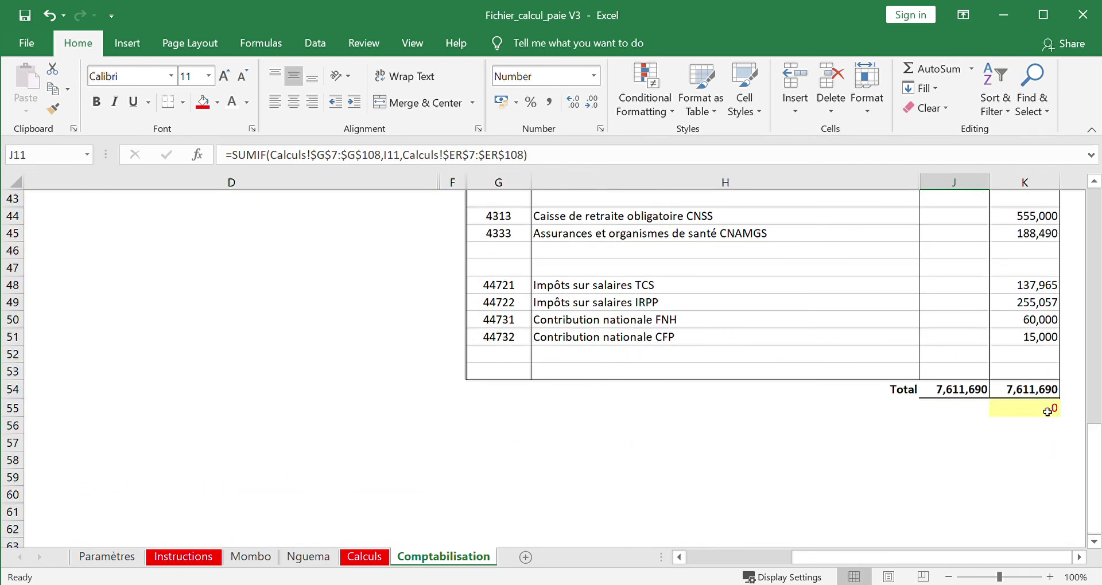
pyautogui.click(968, 414)
pyautogui.press('pageup')
pyautogui.press('pageup')
pyautogui.press('pageup')
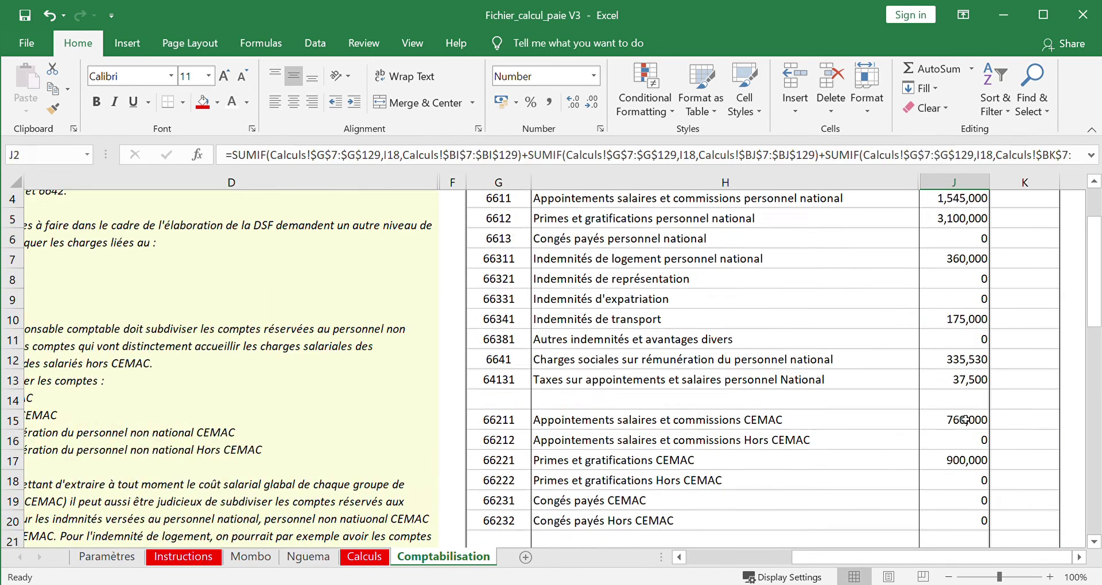
# - Flip through the Calculs, Nguema, Mombo and Instructions sheets, ending on Paramètres
pyautogui.click(364, 557)
pyautogui.click(308, 557)
pyautogui.click(265, 556)
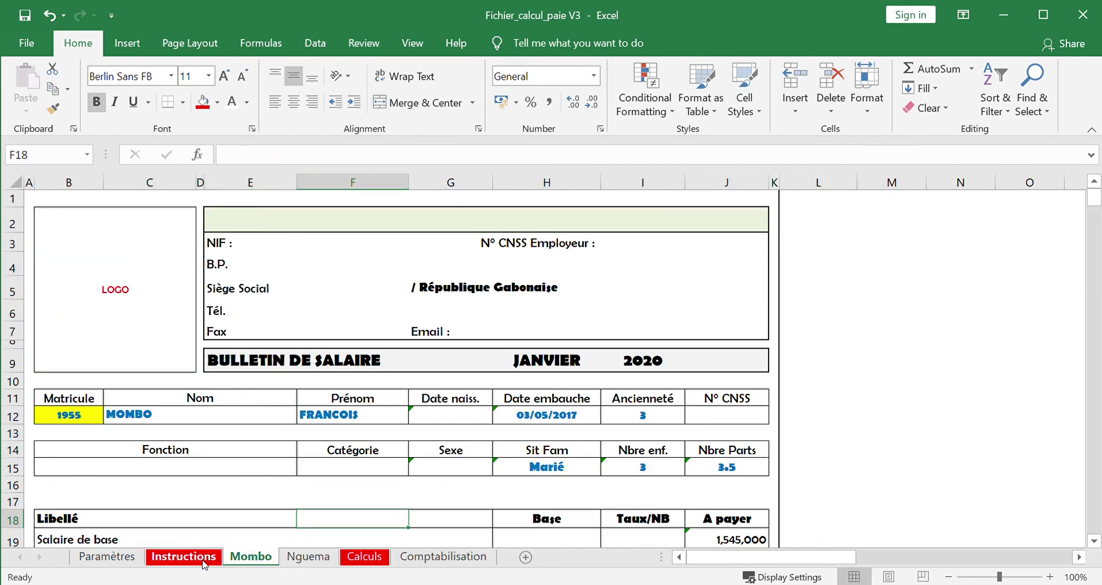
pyautogui.click(183, 557)
pyautogui.click(130, 558)
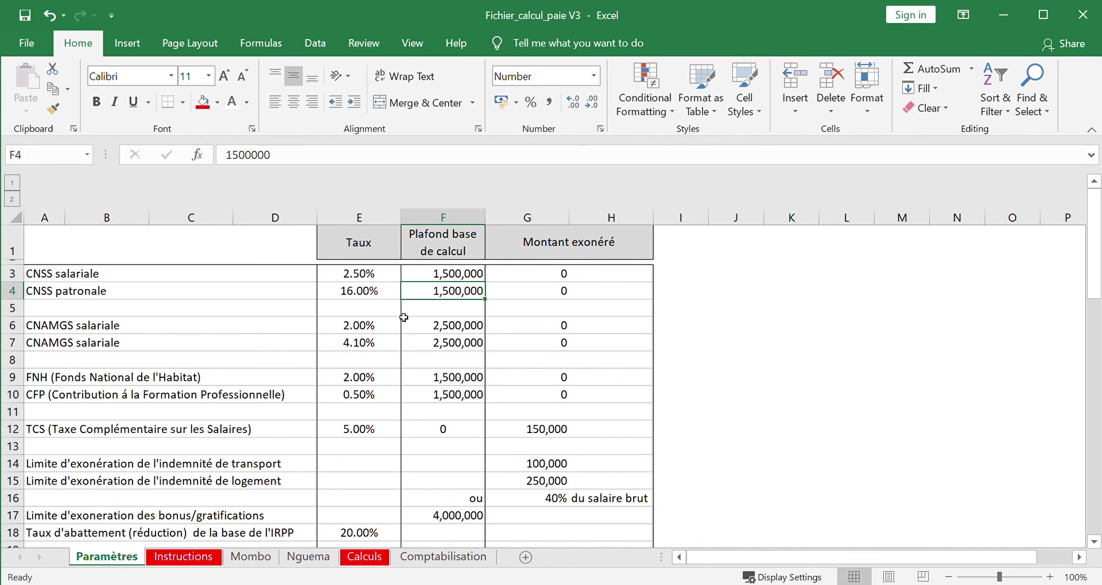
# - Review the Plafond base de calcul column and rates, leaving cell I7 selected
pyautogui.click(456, 250)
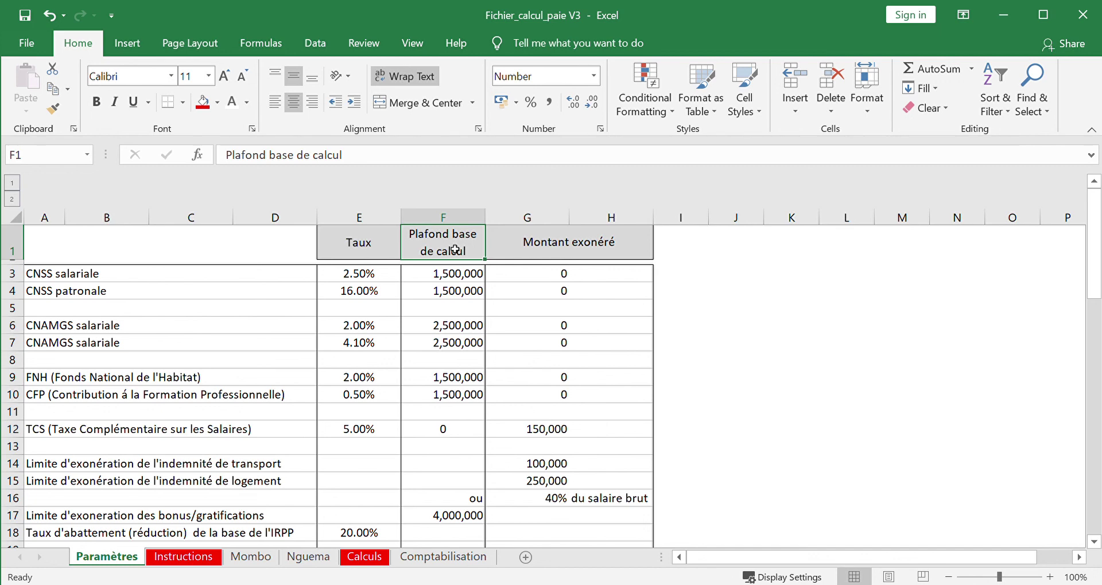
pyautogui.click(682, 296)
pyautogui.click(744, 341)
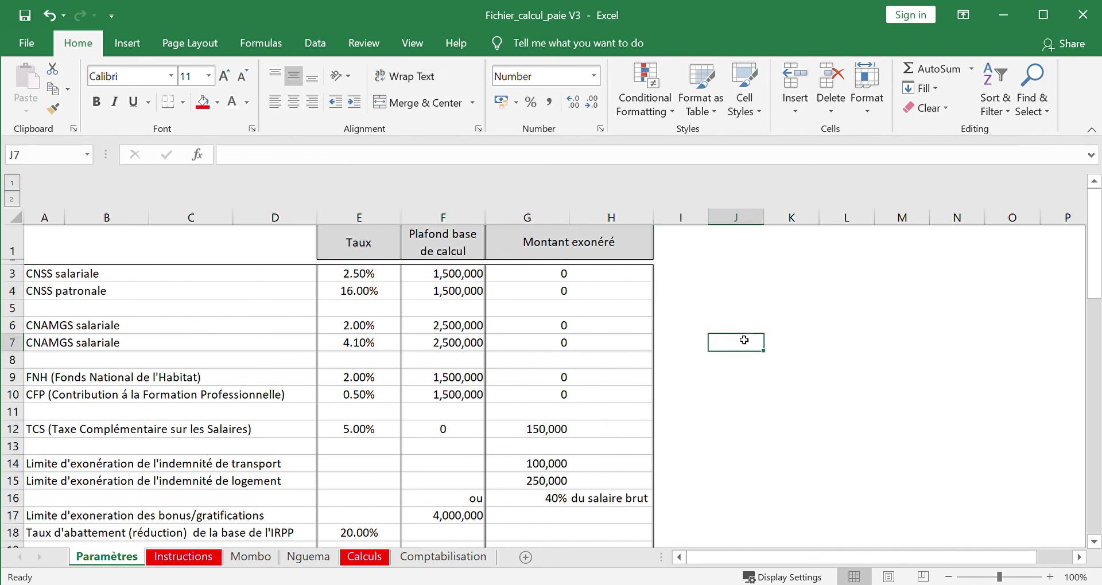
pyautogui.press('Left')
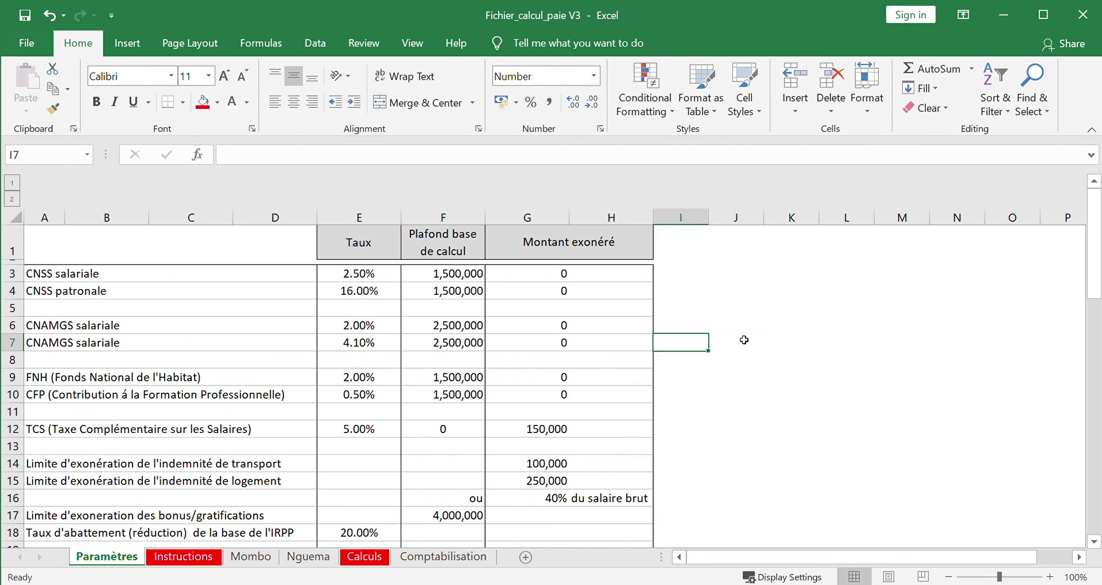
pyautogui.write('www')
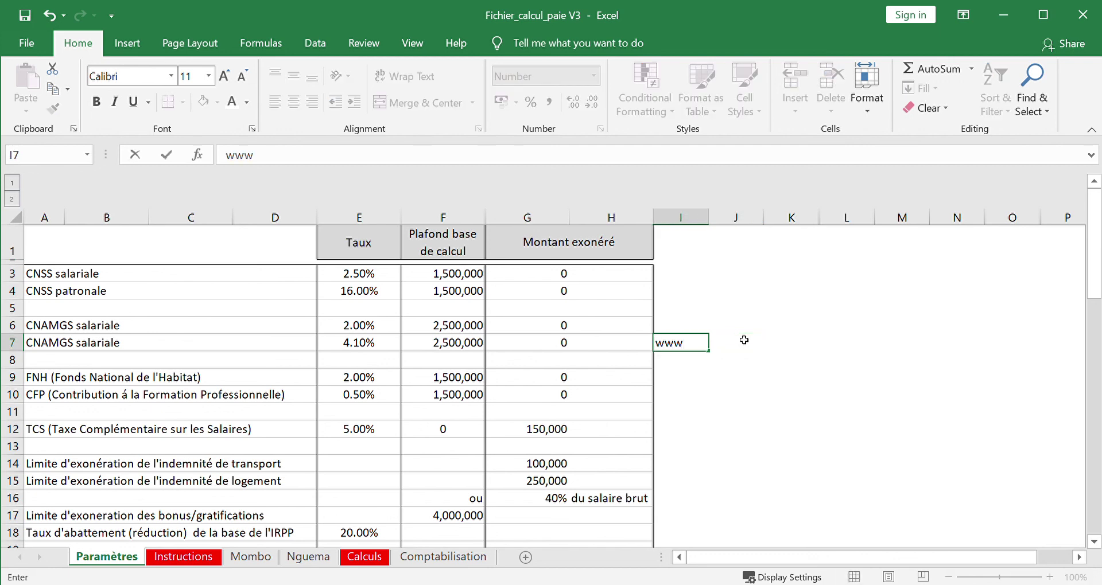
pyautogui.write('.impots-et-')
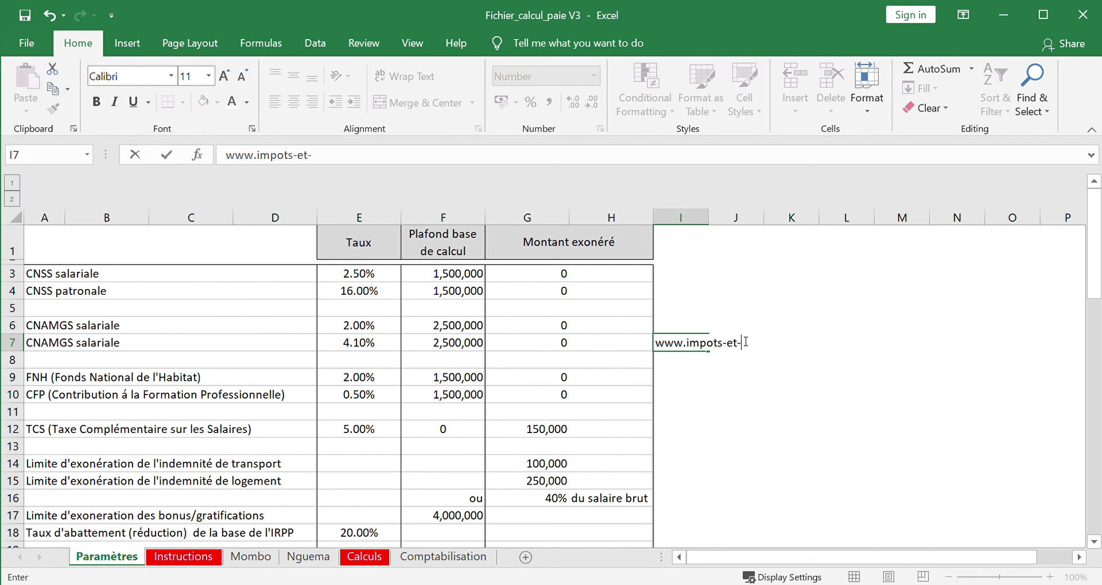
pyautogui.write('taxes.com')
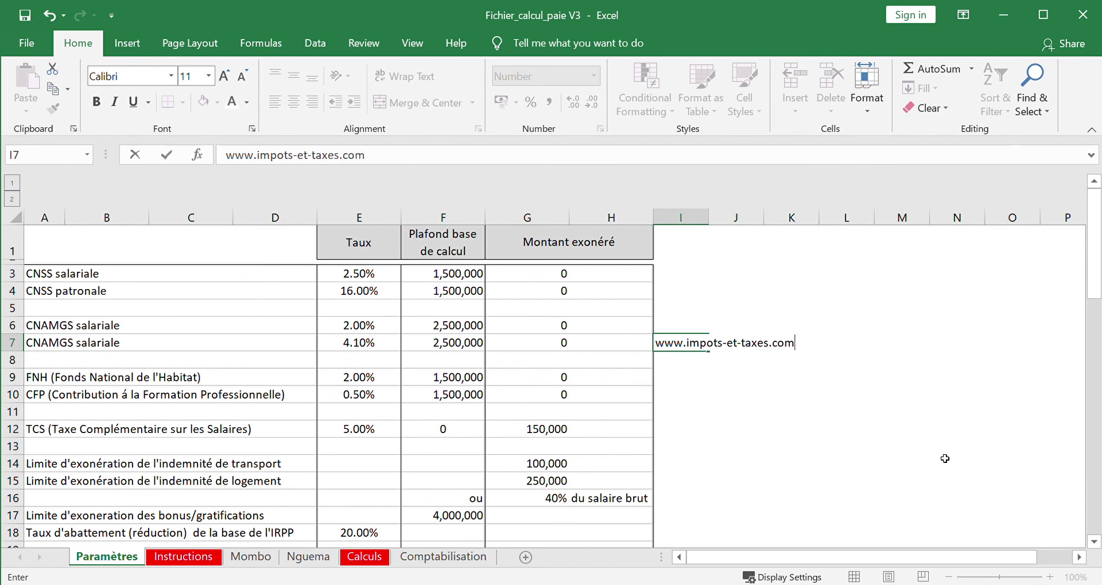
pyautogui.press('Return')
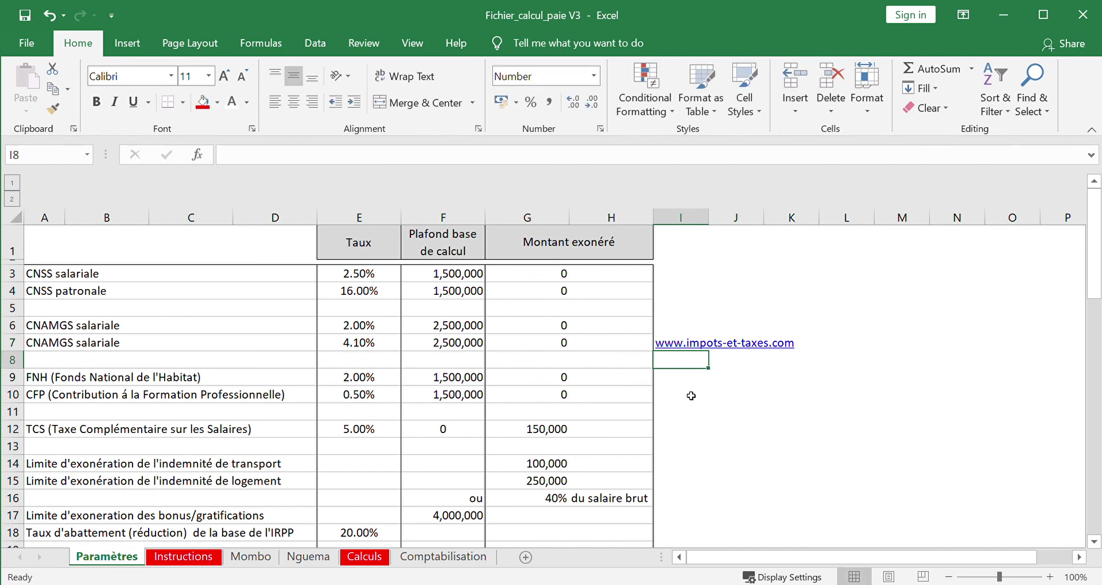
pyautogui.click(685, 382)
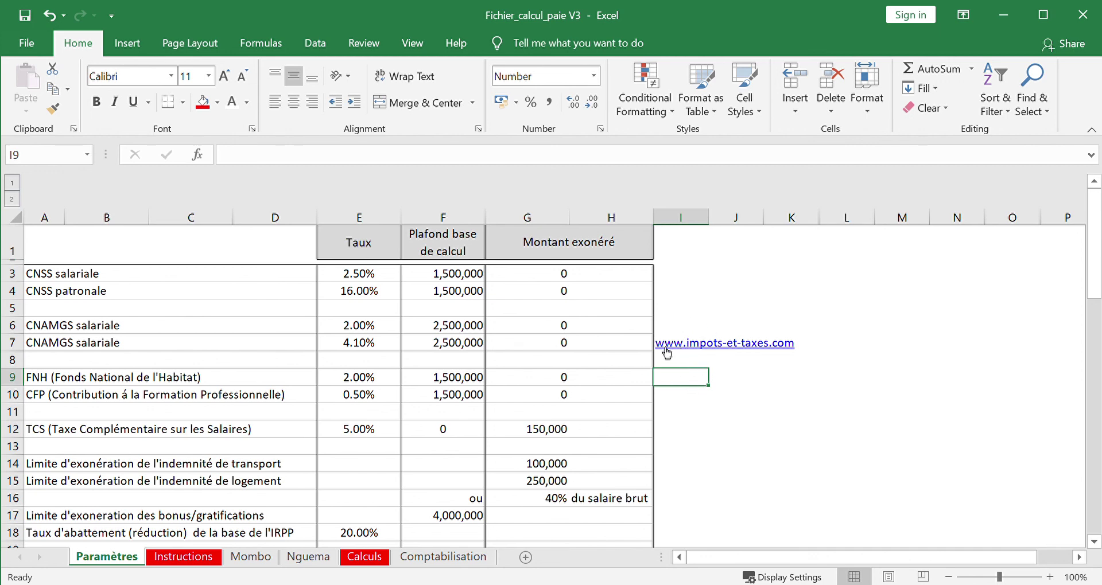
pyautogui.click(687, 340)
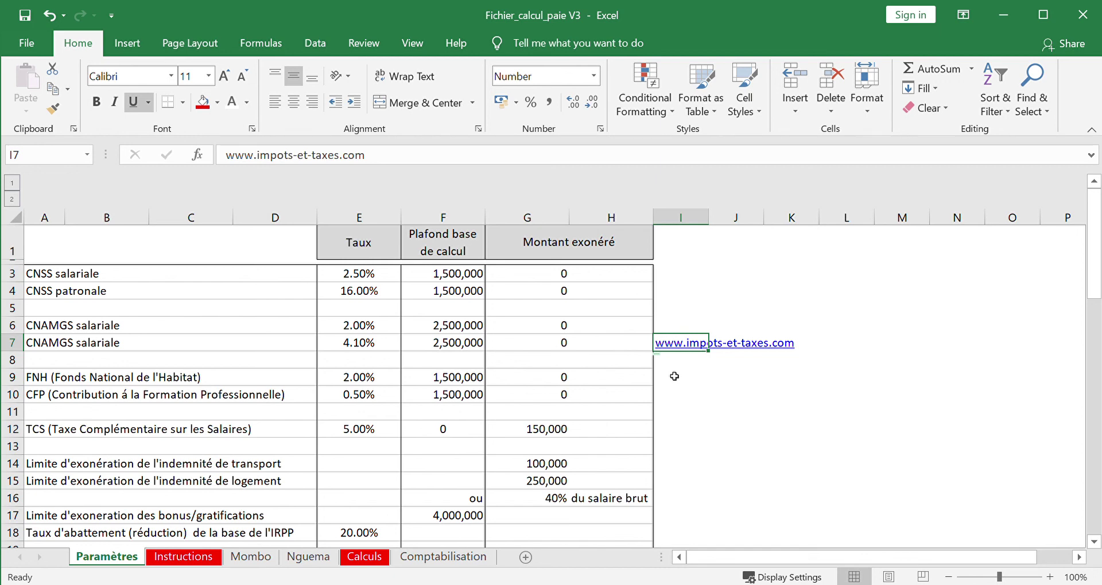
pyautogui.press('Delete')
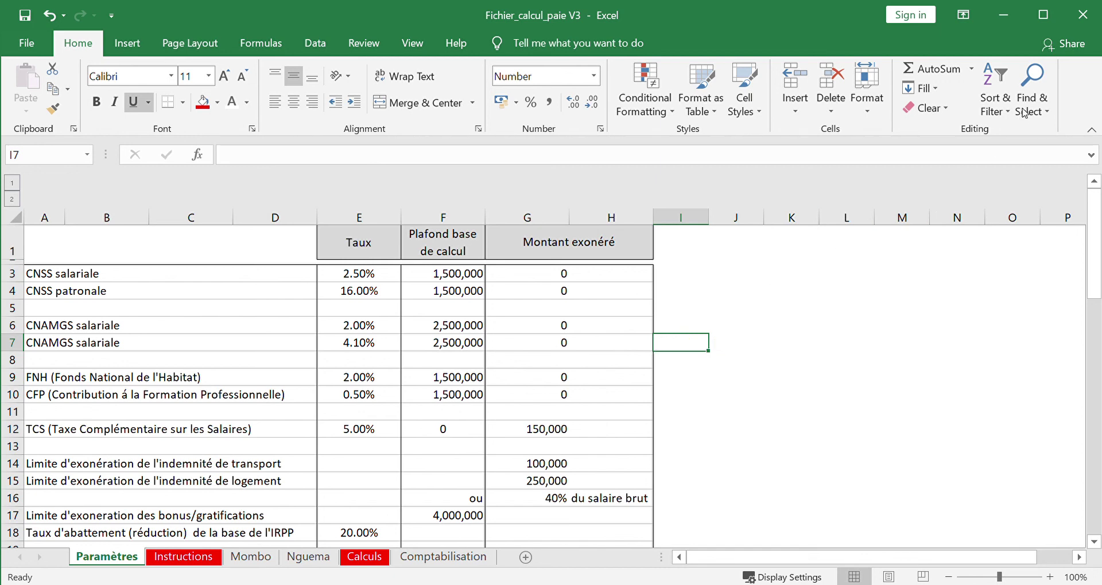